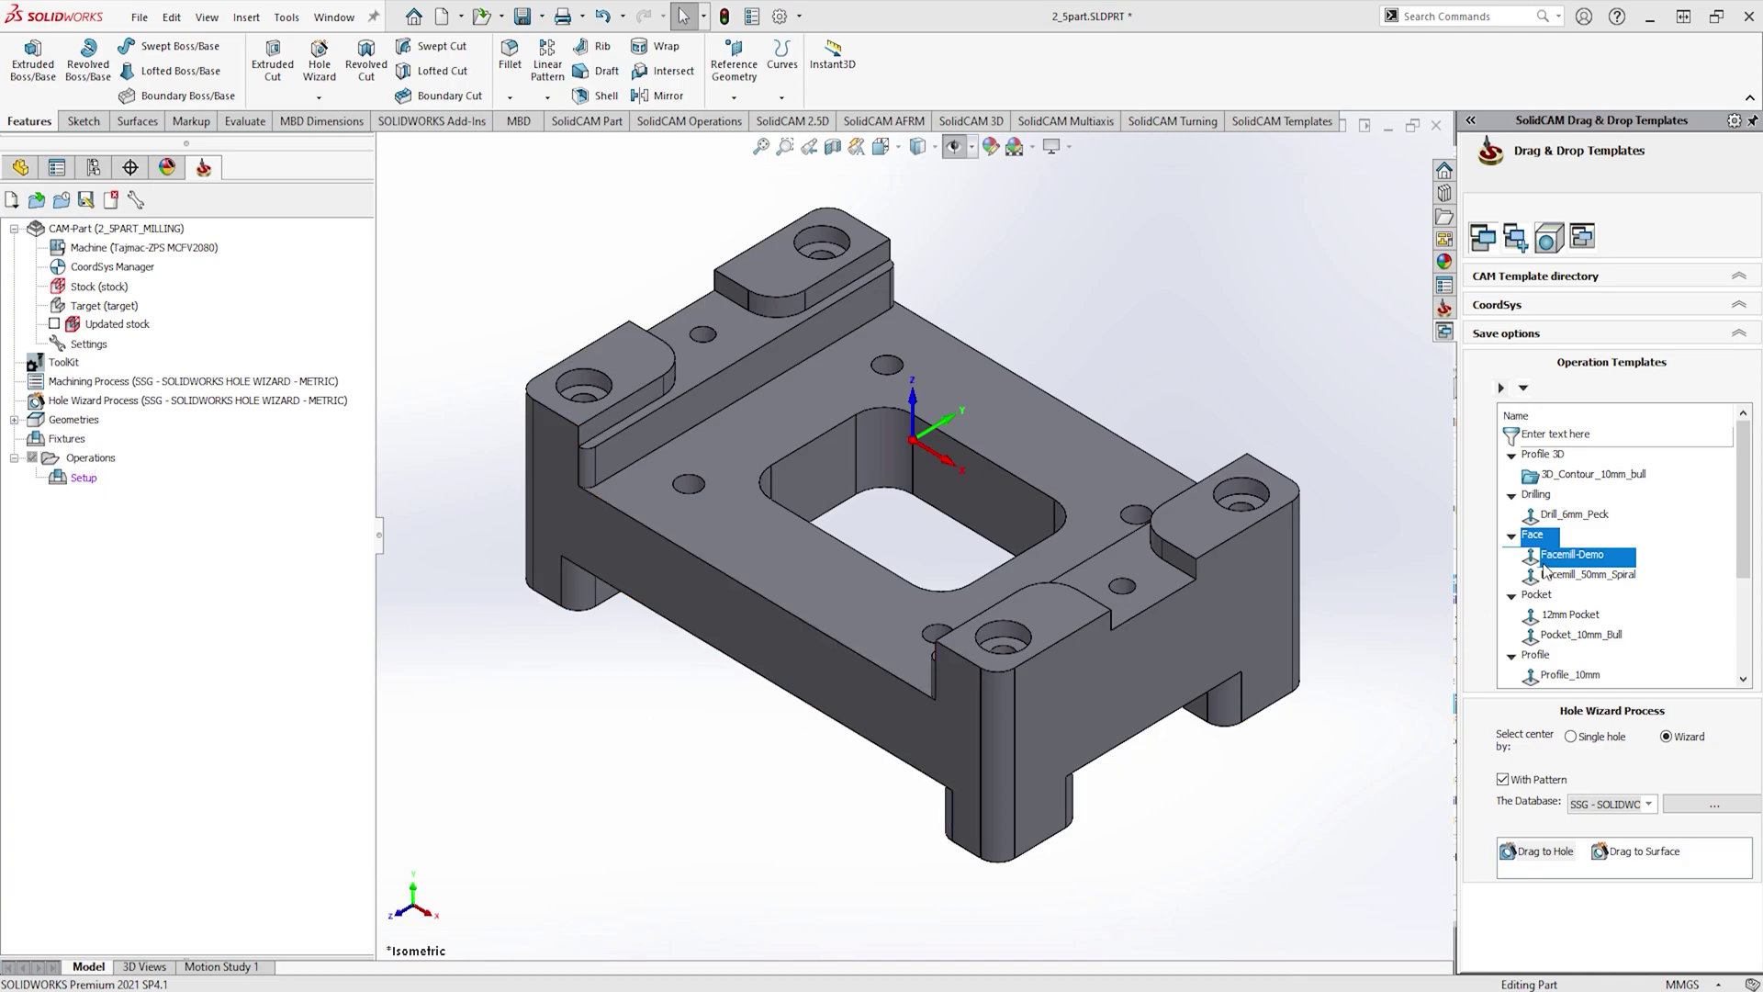
Step: Apply the Facemill-Demo template to the bracket's face, creating a face-milling operation on tool T1
{"action": "left_click_drag", "start_coordinate": [1551, 556], "coordinate": [1184, 530]}
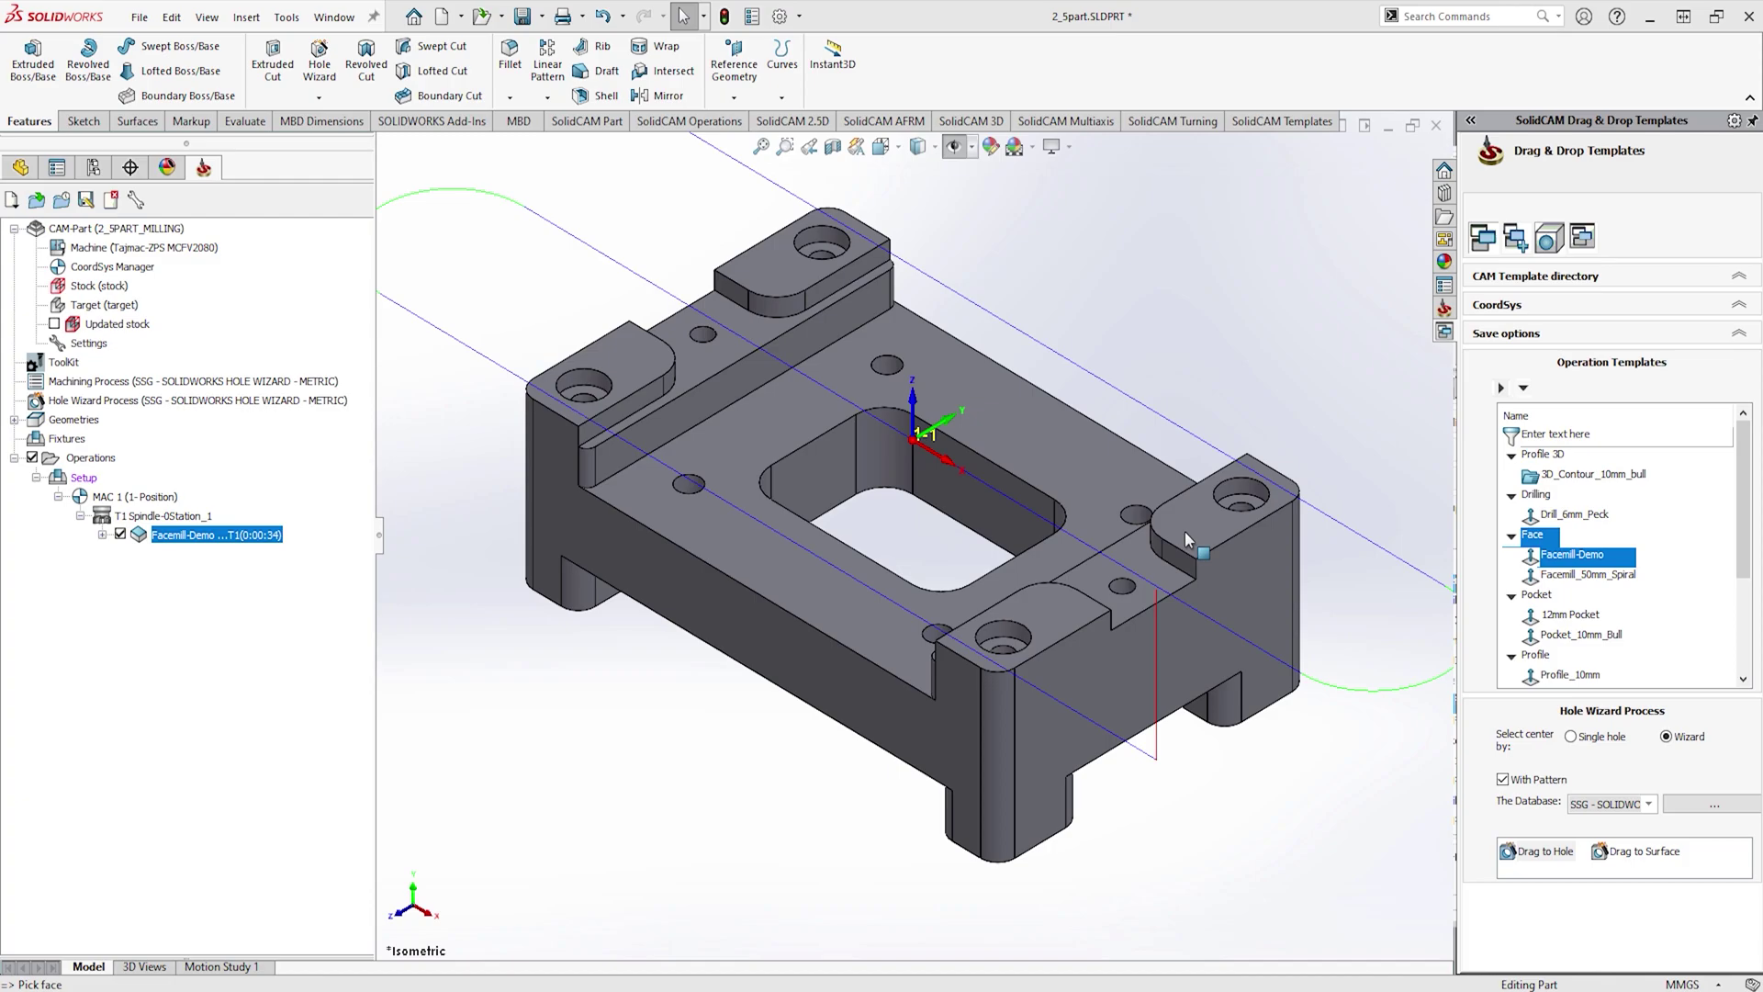
Step: Add a 3D iMachining milling operation after Facemill-Demo in the CAM tree
{"action": "right_click", "coordinate": [166, 539]}
{"action": "mouse_move", "coordinate": [275, 41]}
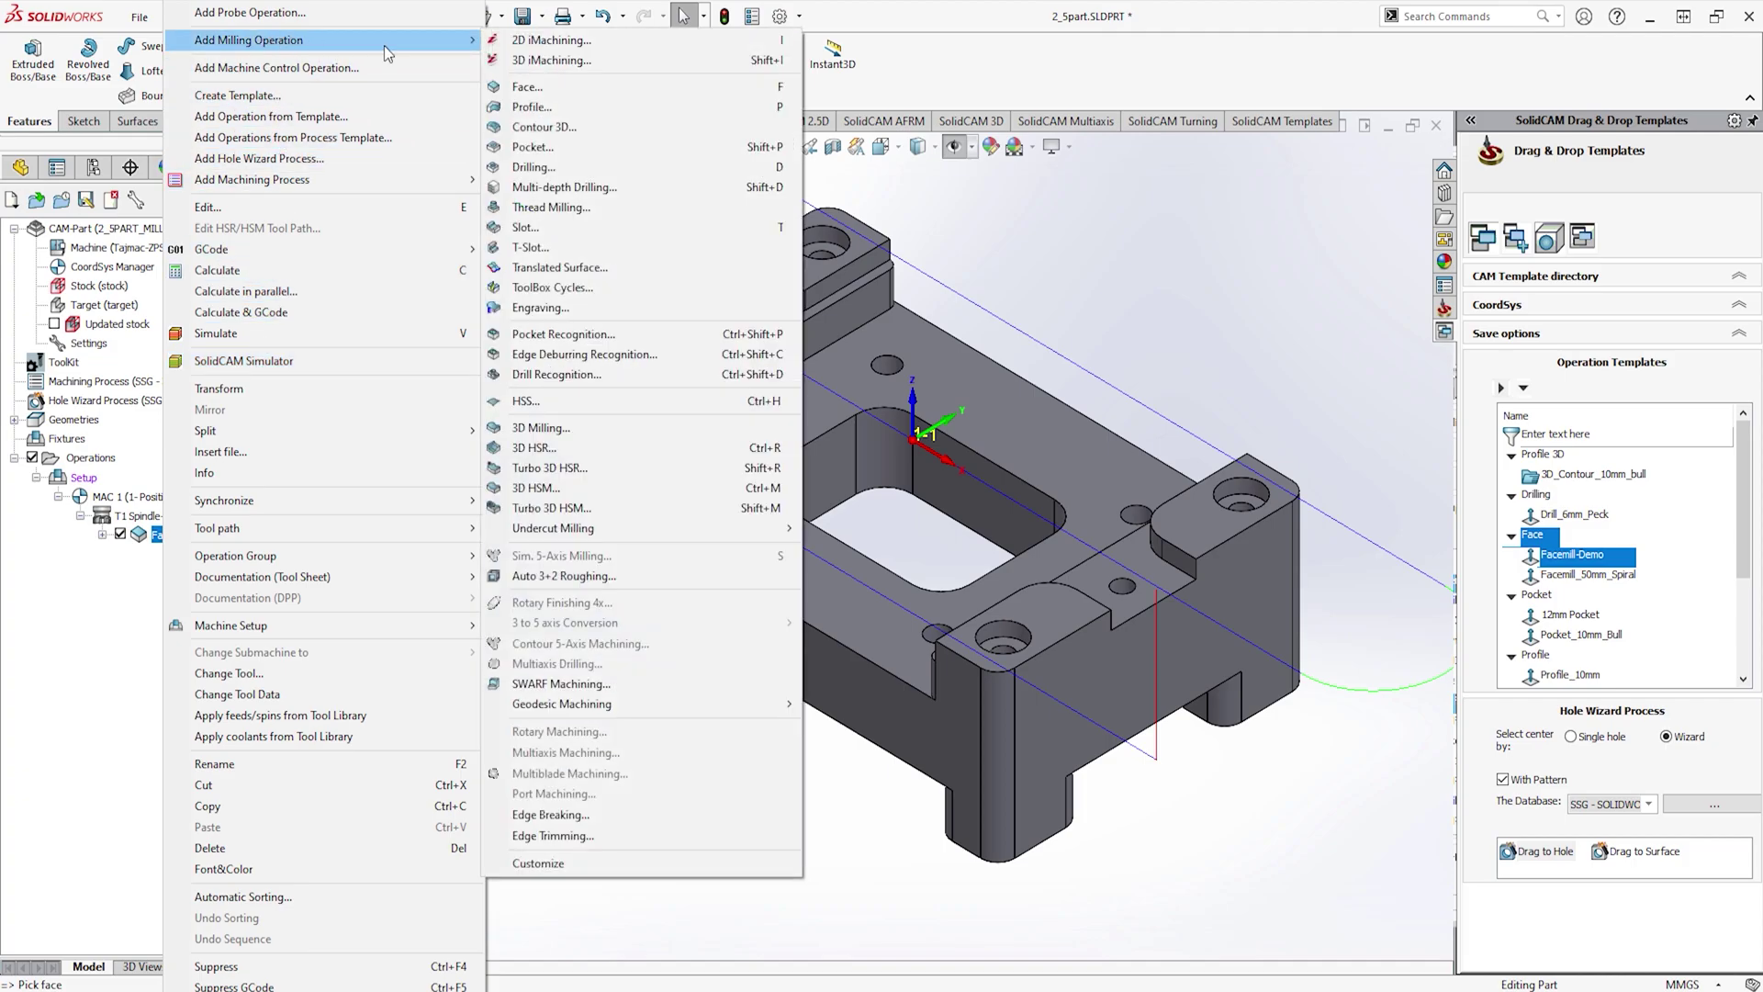
{"action": "left_click", "coordinate": [514, 41]}
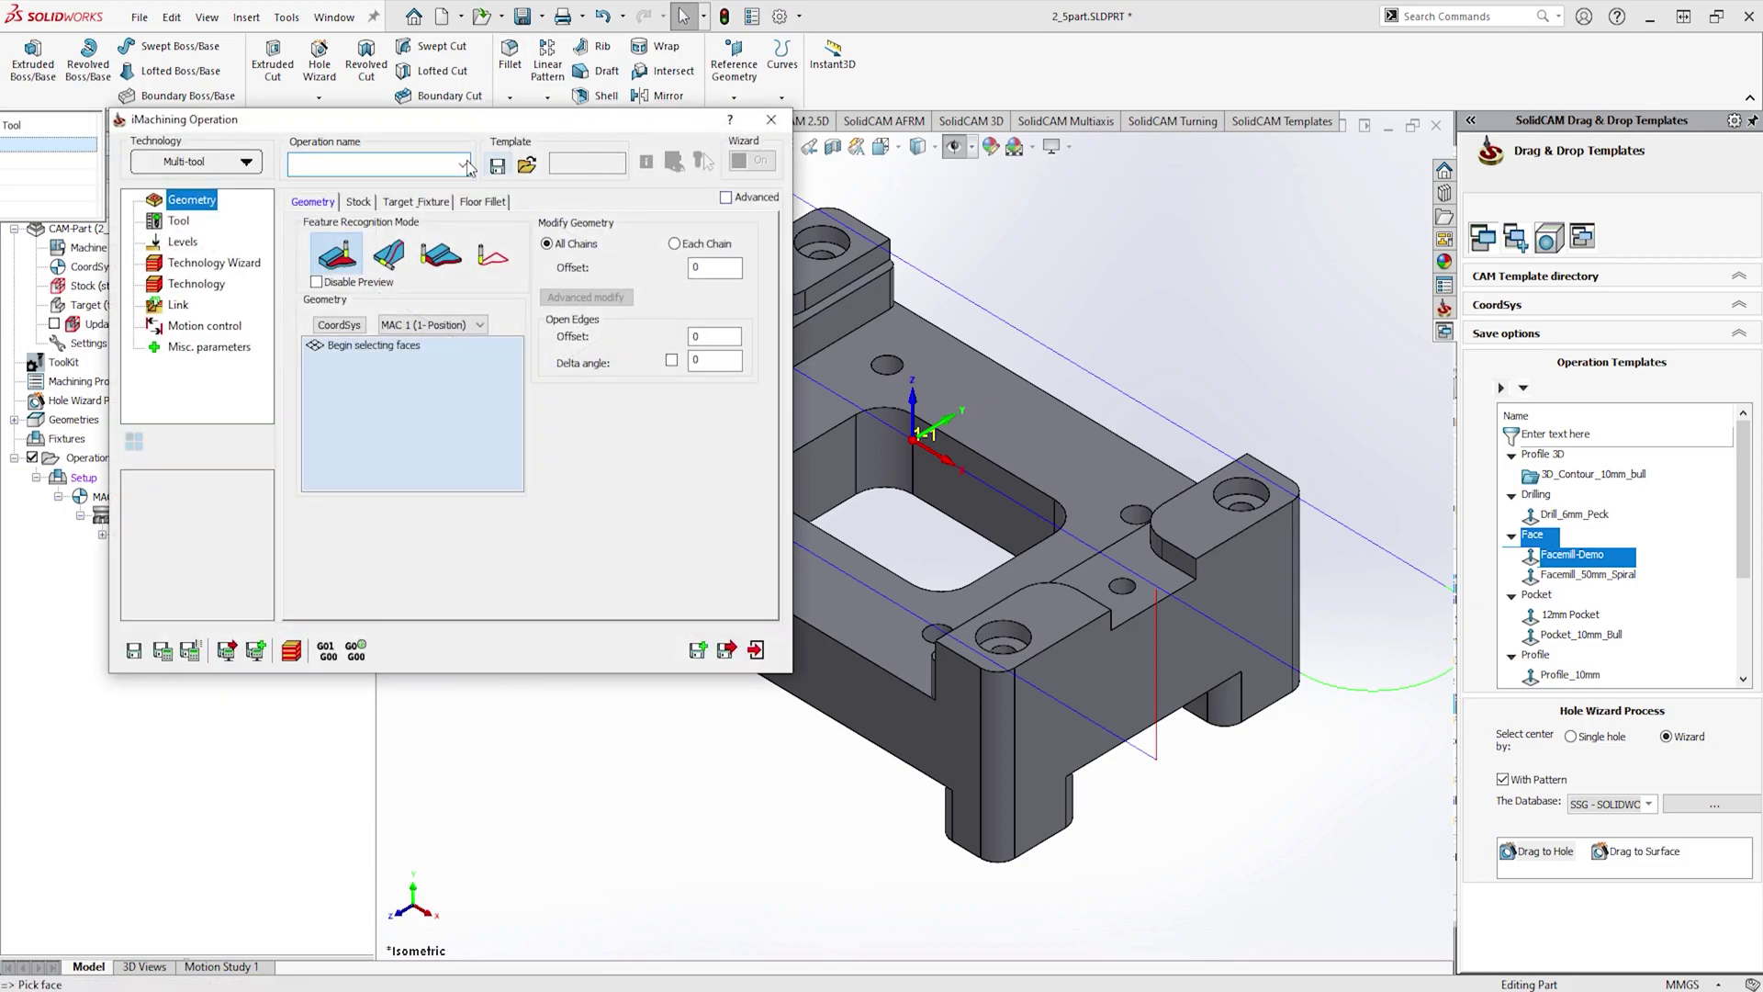
Step: Set the technology to iRough + iFinish with automatic outside geometry recognition
{"action": "left_click", "coordinate": [246, 164]}
{"action": "left_click", "coordinate": [223, 224]}
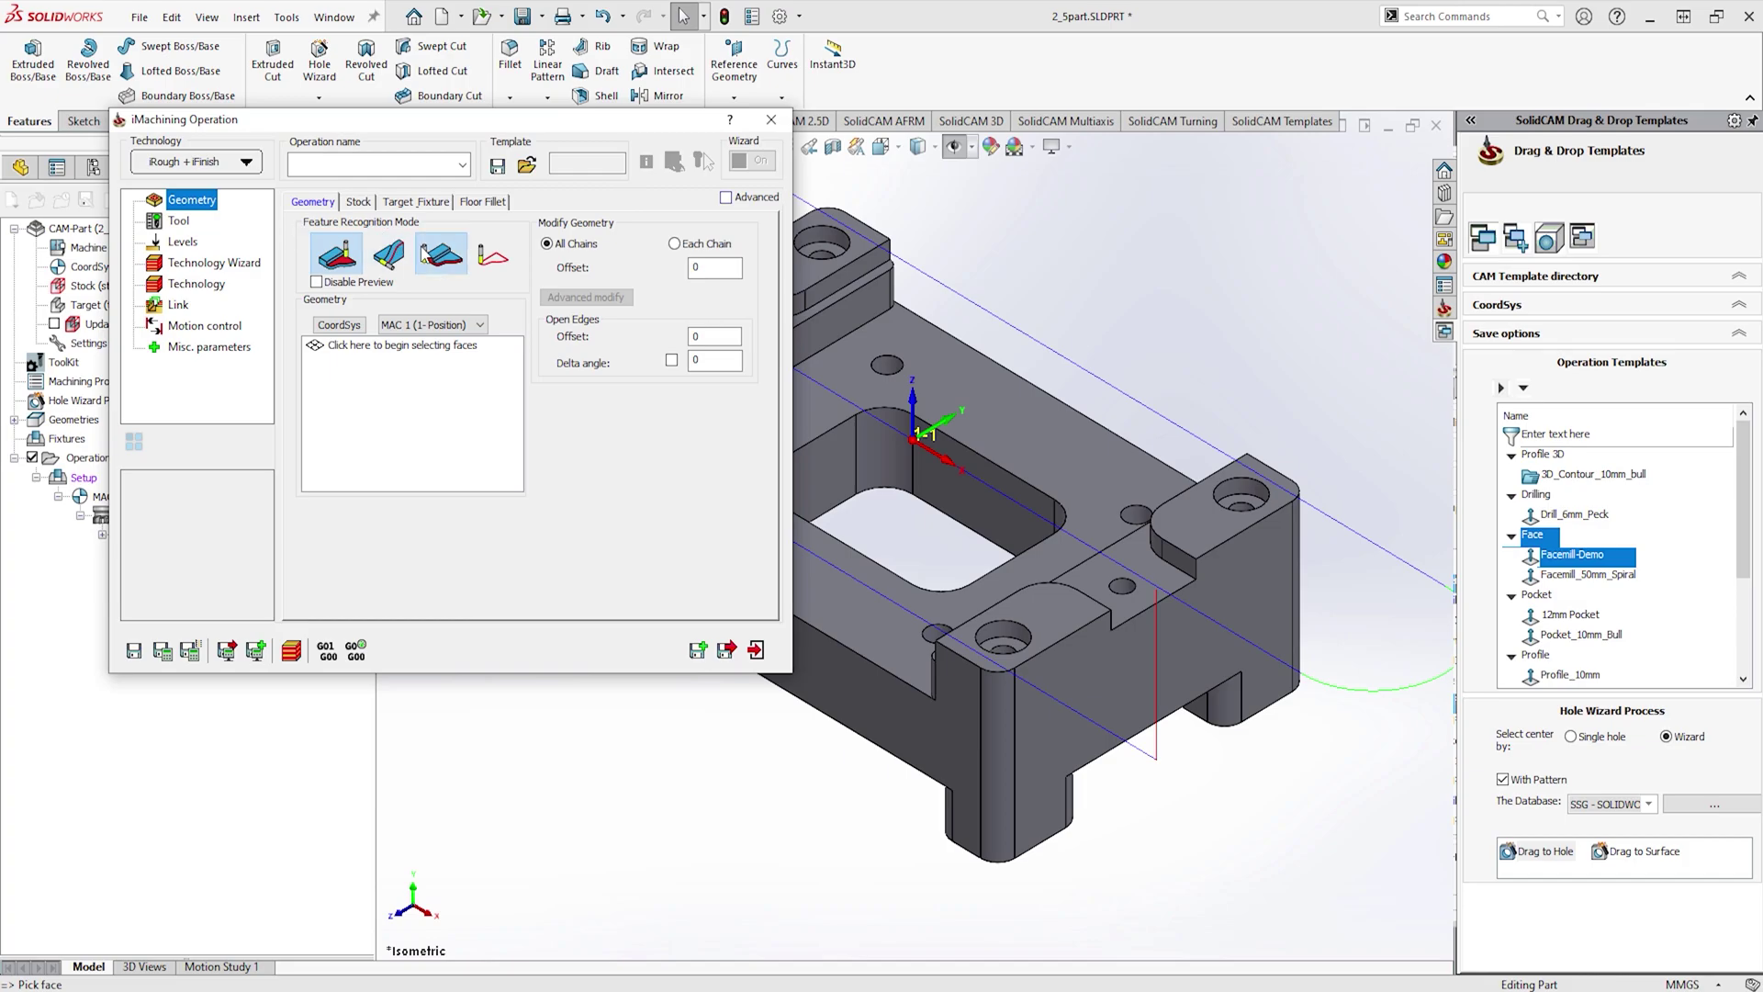
{"action": "left_click", "coordinate": [441, 254]}
Step: Choose tool 2, the 8 mm end mill, from the tool library
{"action": "left_click", "coordinate": [176, 221]}
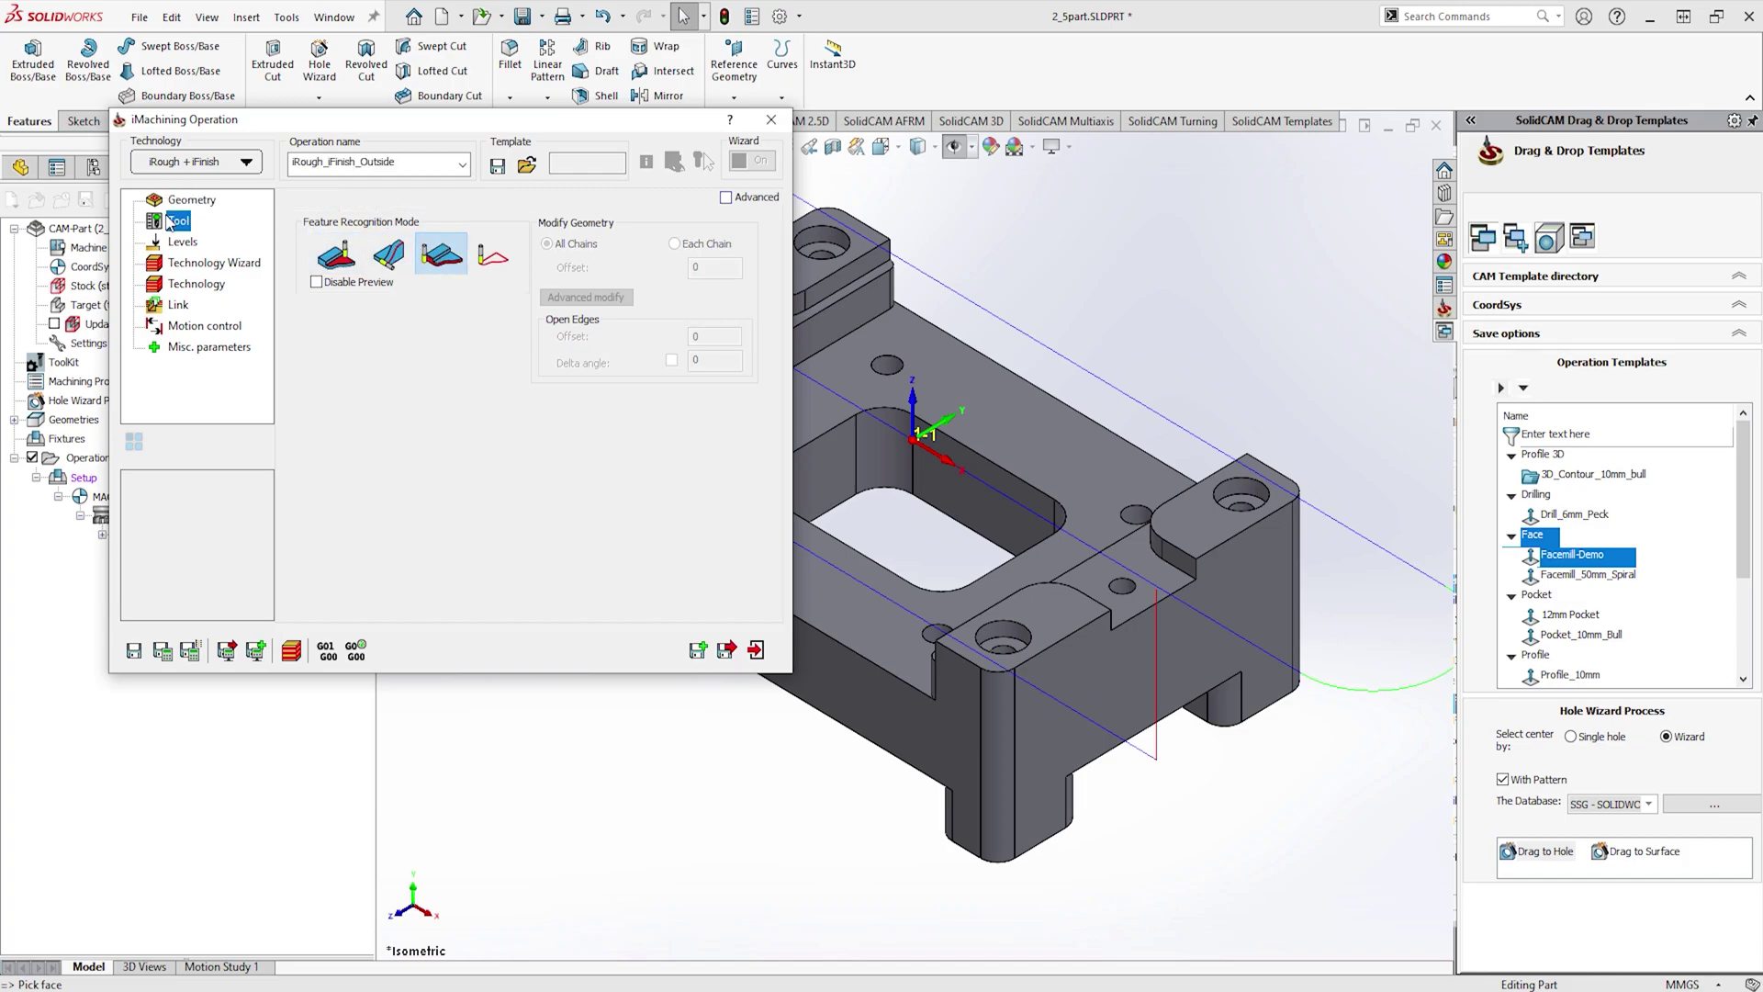
{"action": "left_click", "coordinate": [392, 529]}
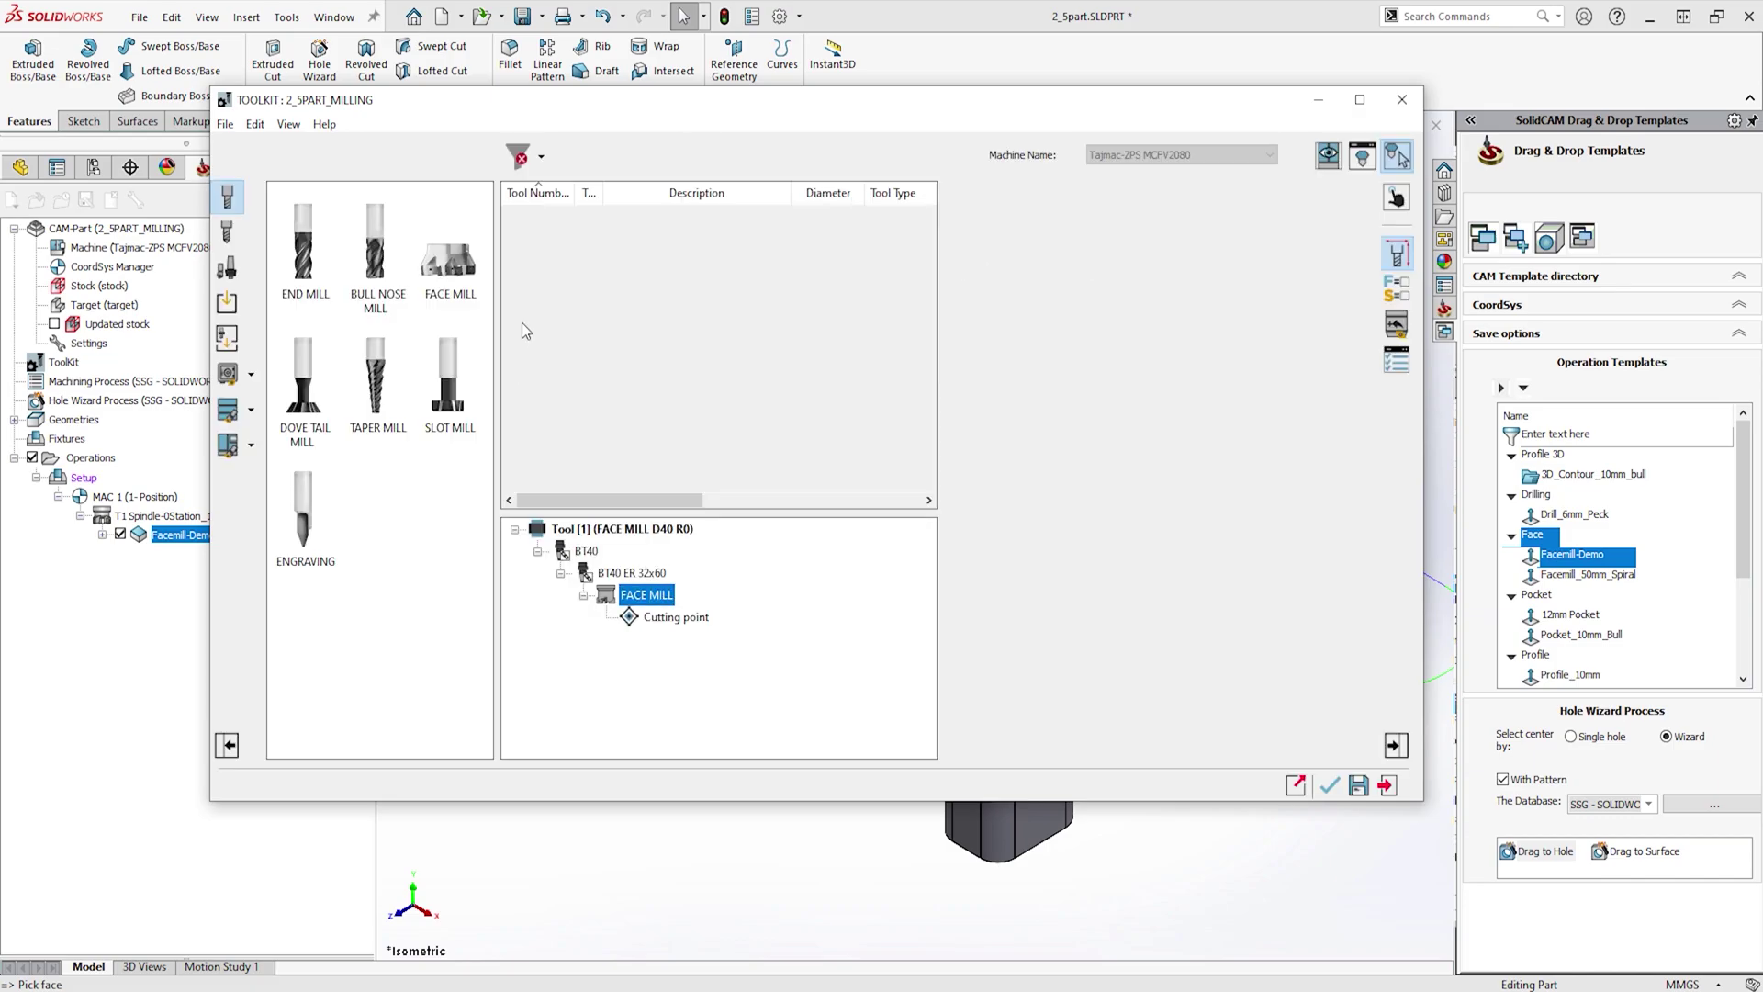
{"action": "left_click", "coordinate": [531, 266]}
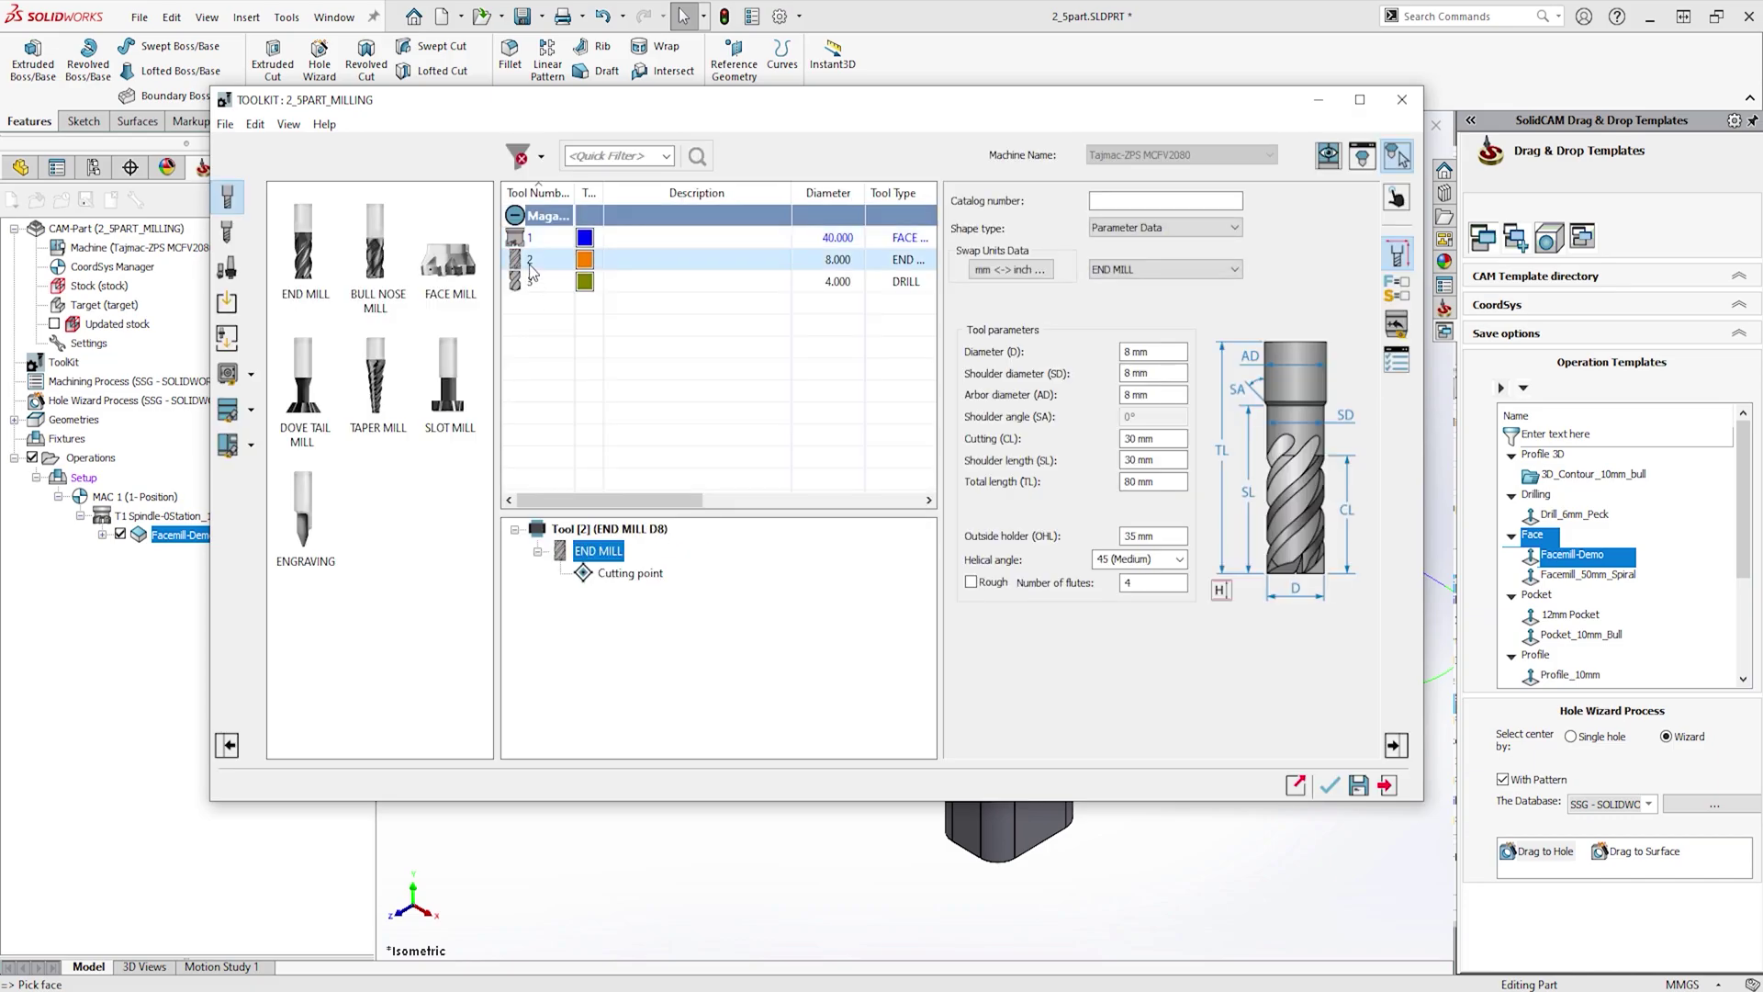
{"action": "left_click", "coordinate": [1329, 788]}
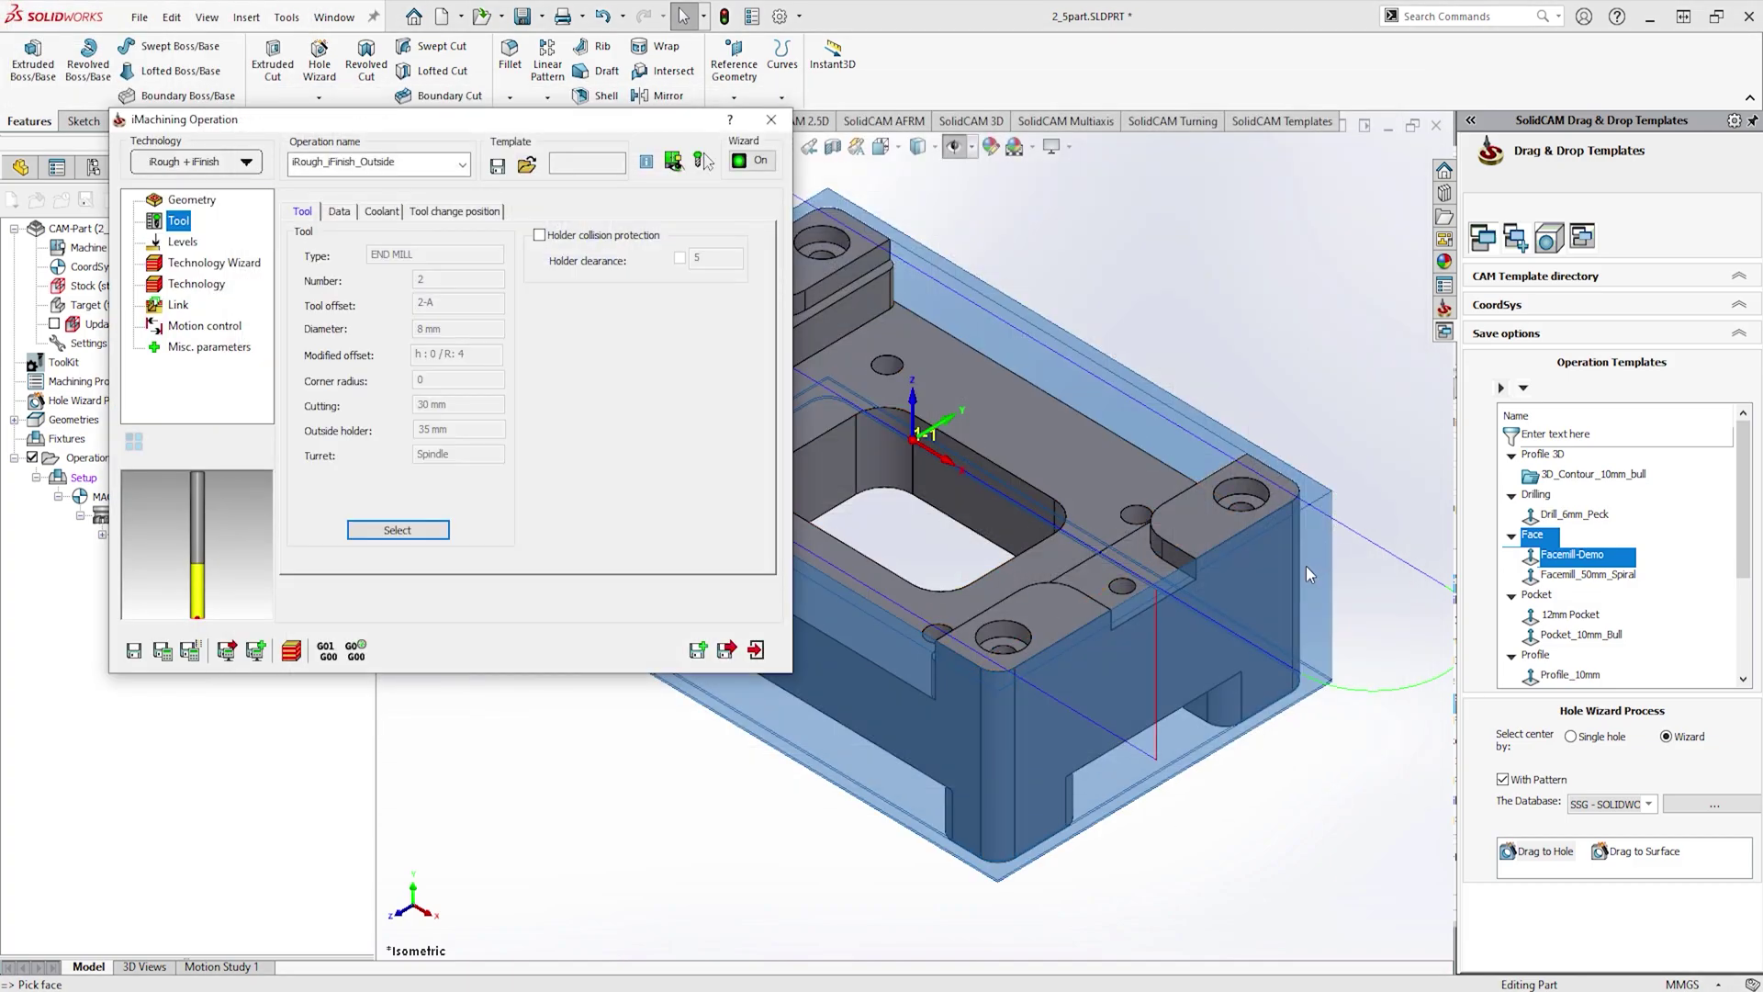
Step: Calculate the iRough_iFinish_Outside toolpath and start a copy of the operation
{"action": "left_click", "coordinate": [163, 651]}
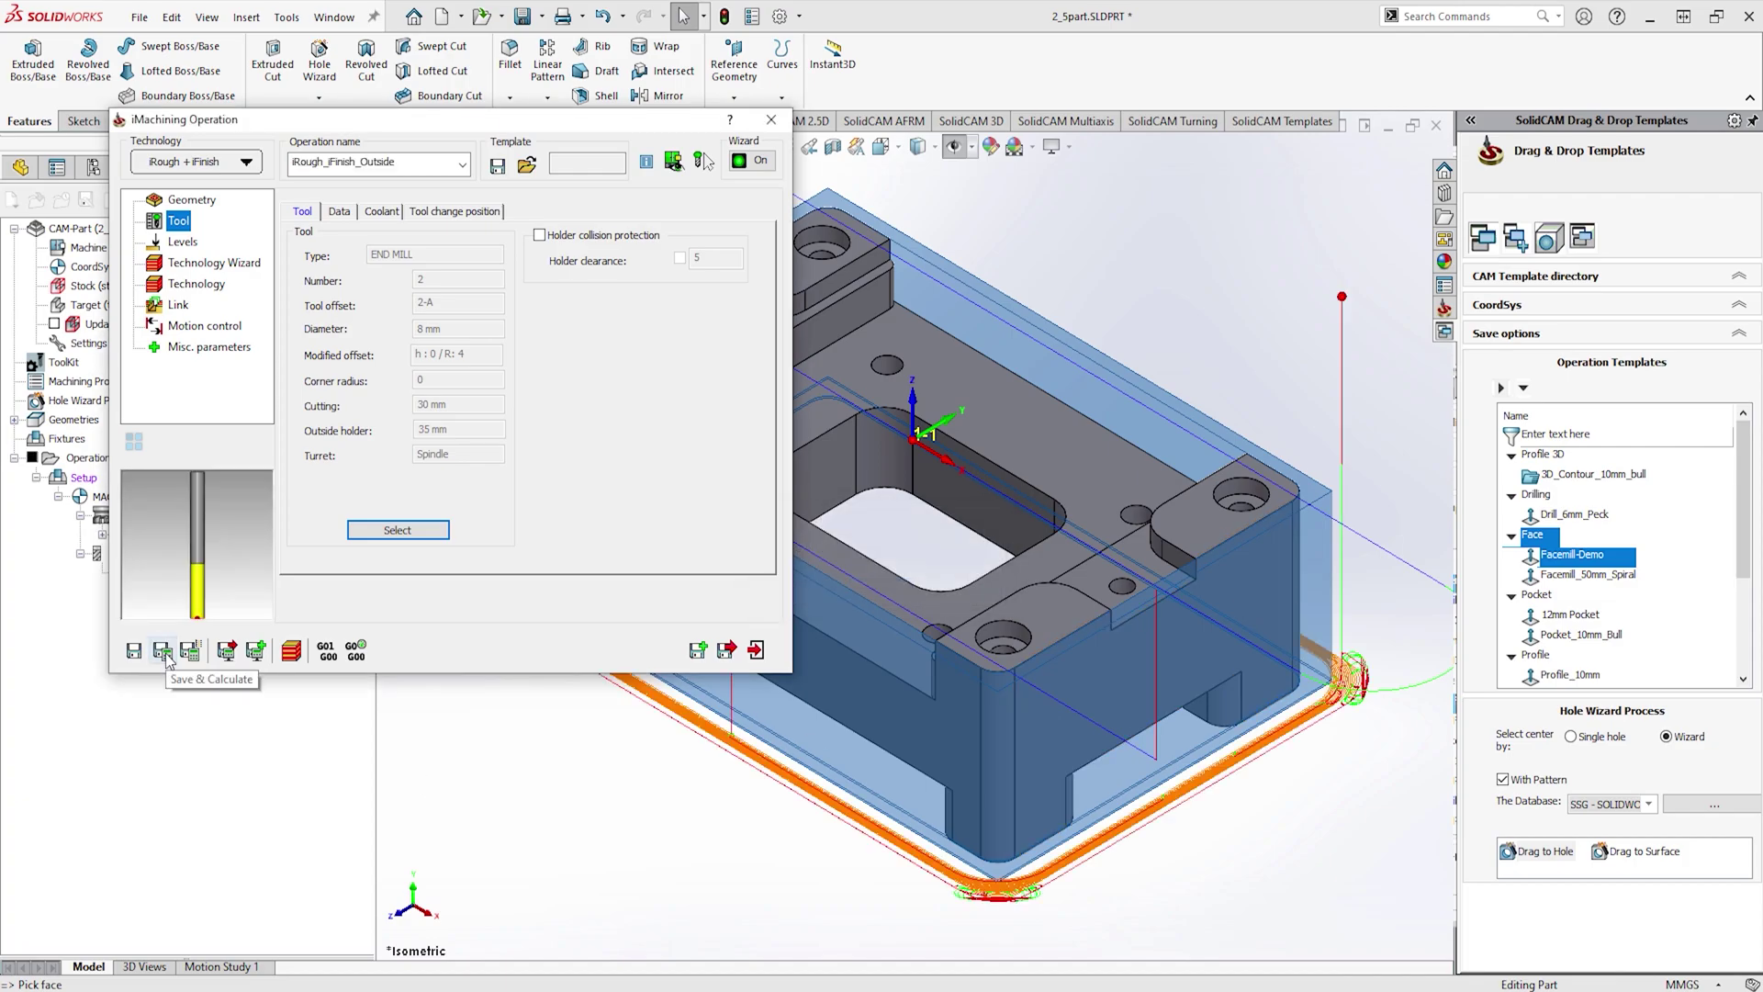
{"action": "left_click", "coordinate": [698, 649]}
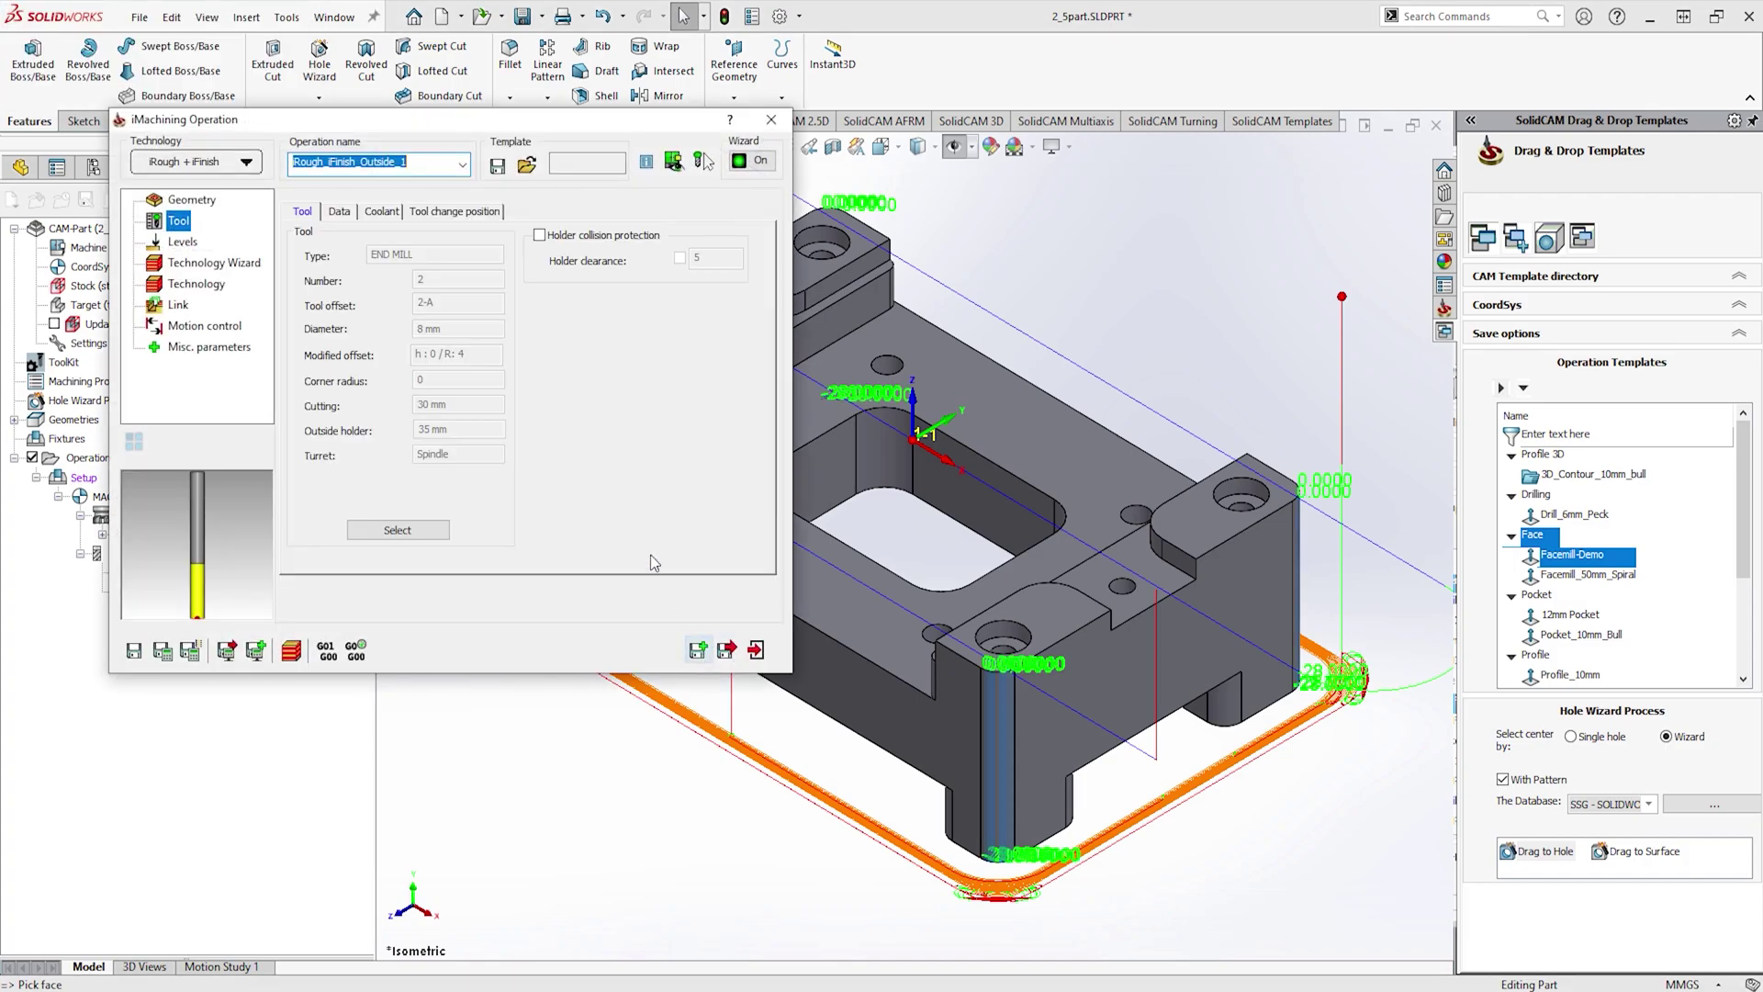
Step: Set the copy's geometry to the bracket's top face, calculate it, and save it as iRough_iFinish_faces
{"action": "left_click", "coordinate": [193, 200]}
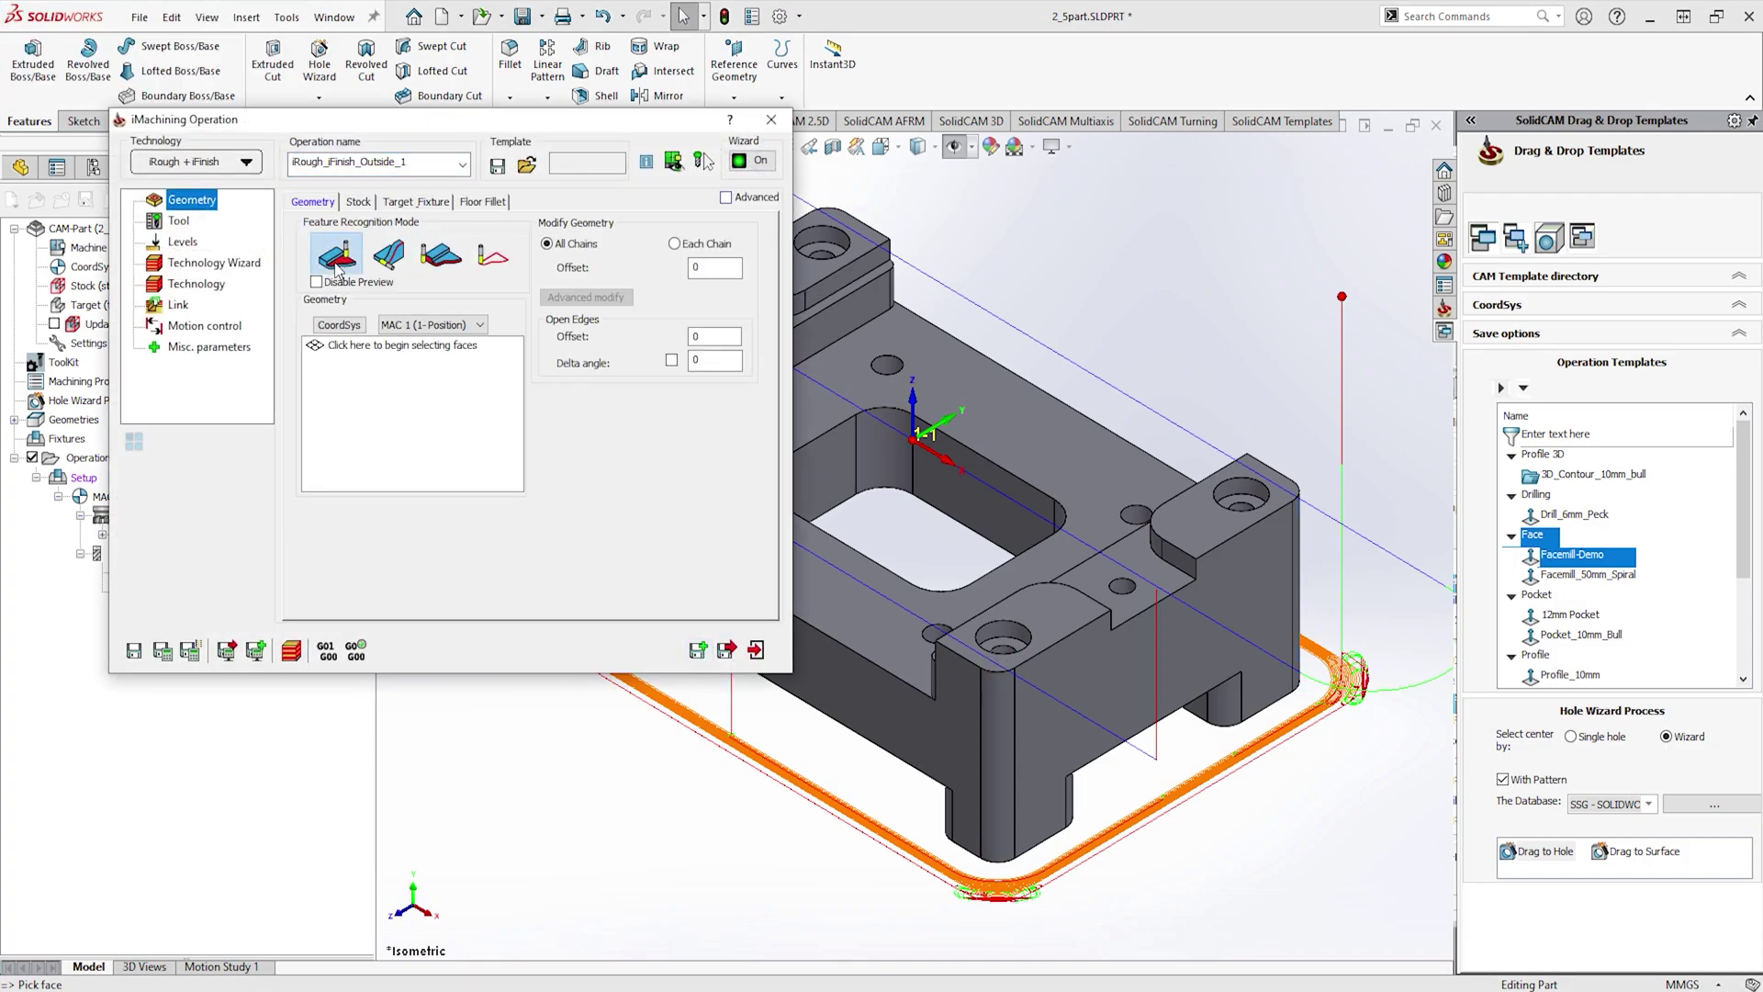
{"action": "left_click", "coordinate": [968, 404]}
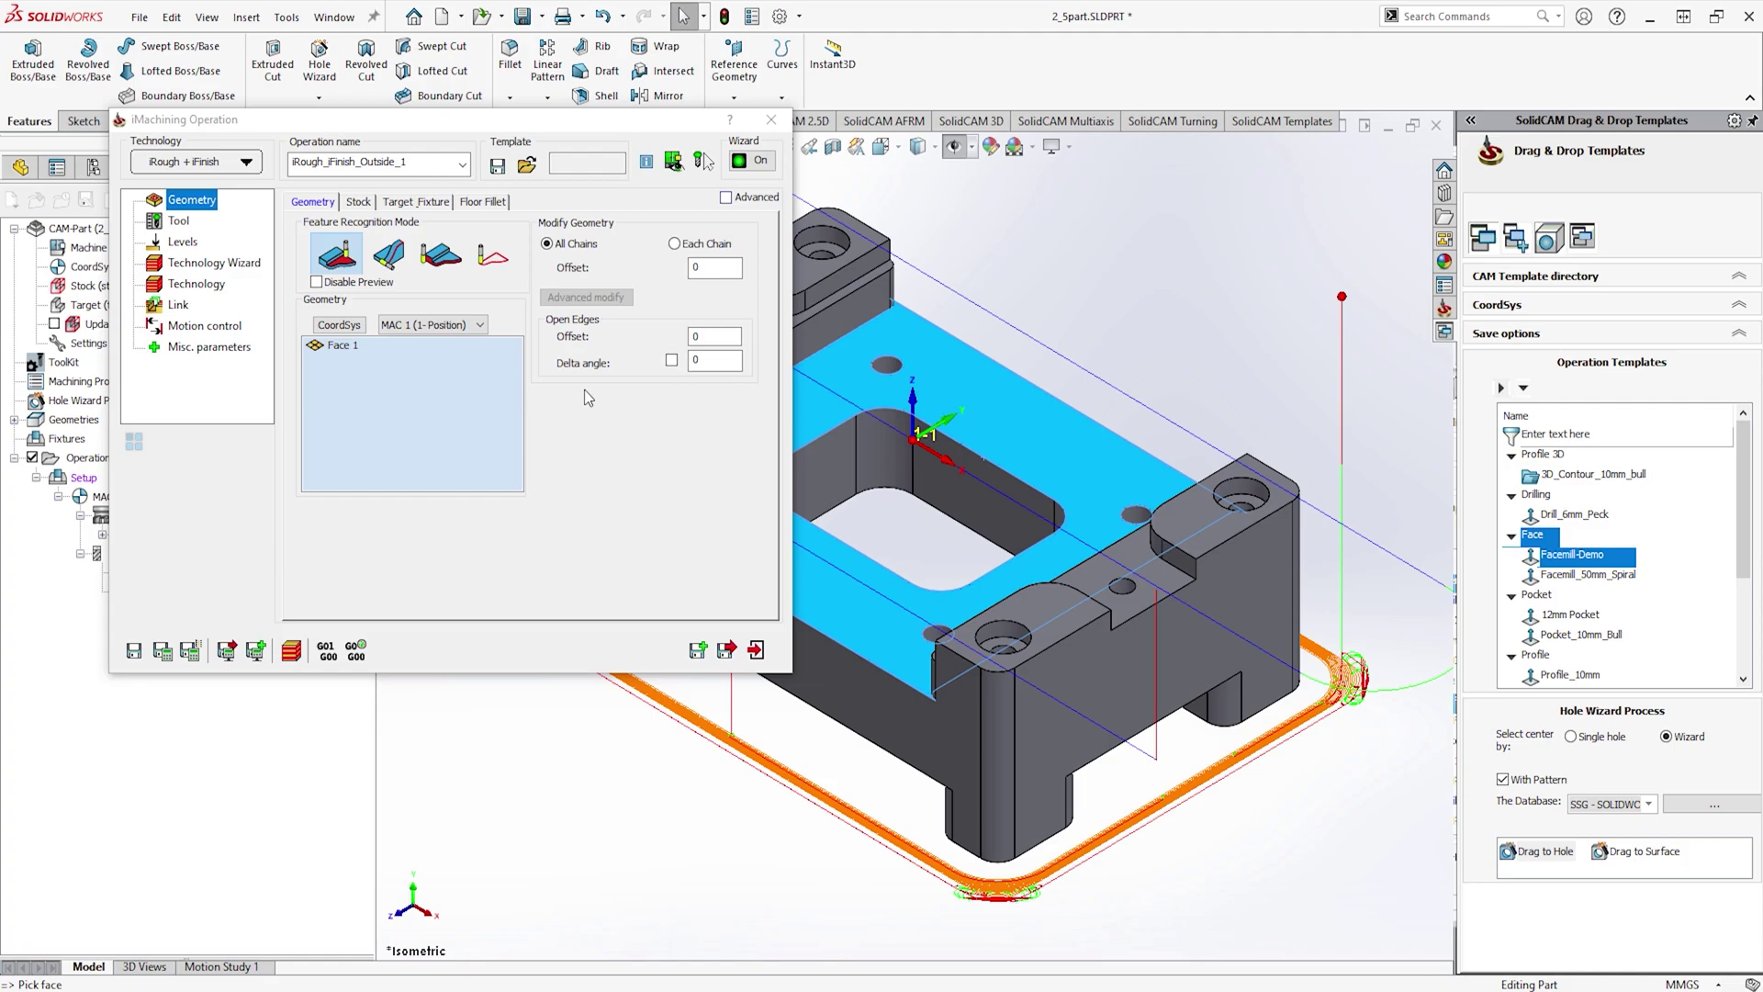
{"action": "left_click", "coordinate": [166, 661]}
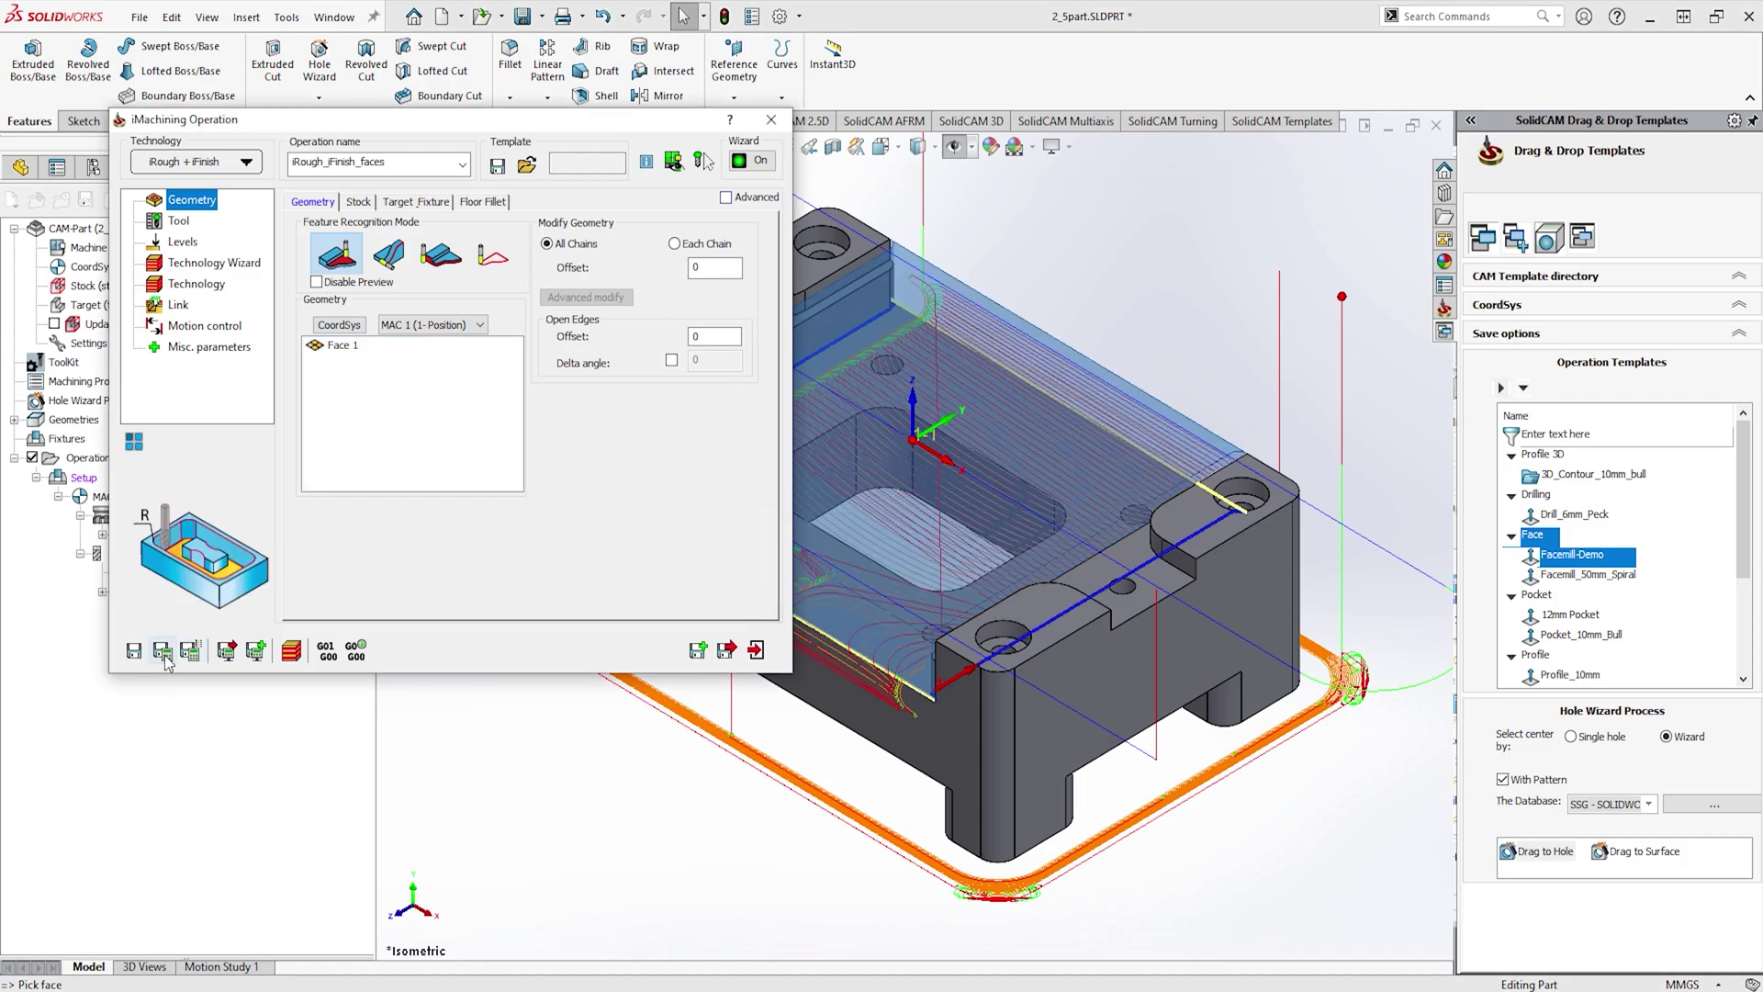
{"action": "left_click", "coordinate": [725, 651]}
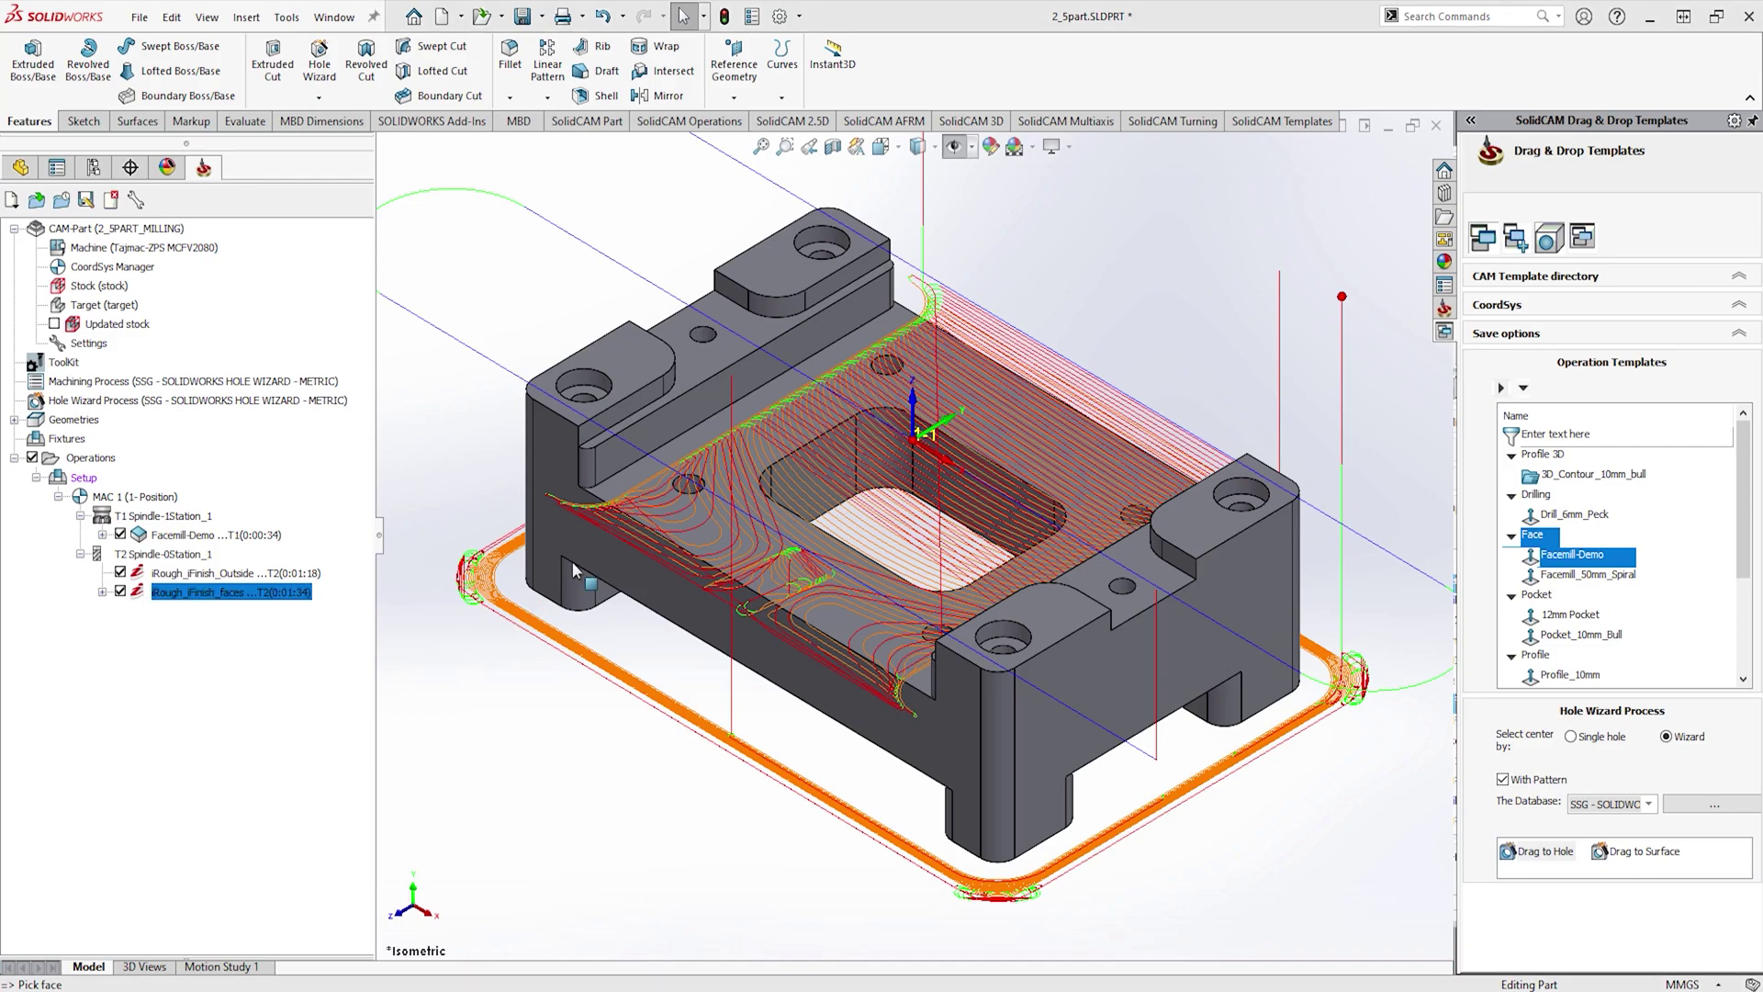
Step: Add face operations for the top and right ledge faces, then edit iRough_iFinish_faces_2
{"action": "left_click", "coordinate": [696, 373]}
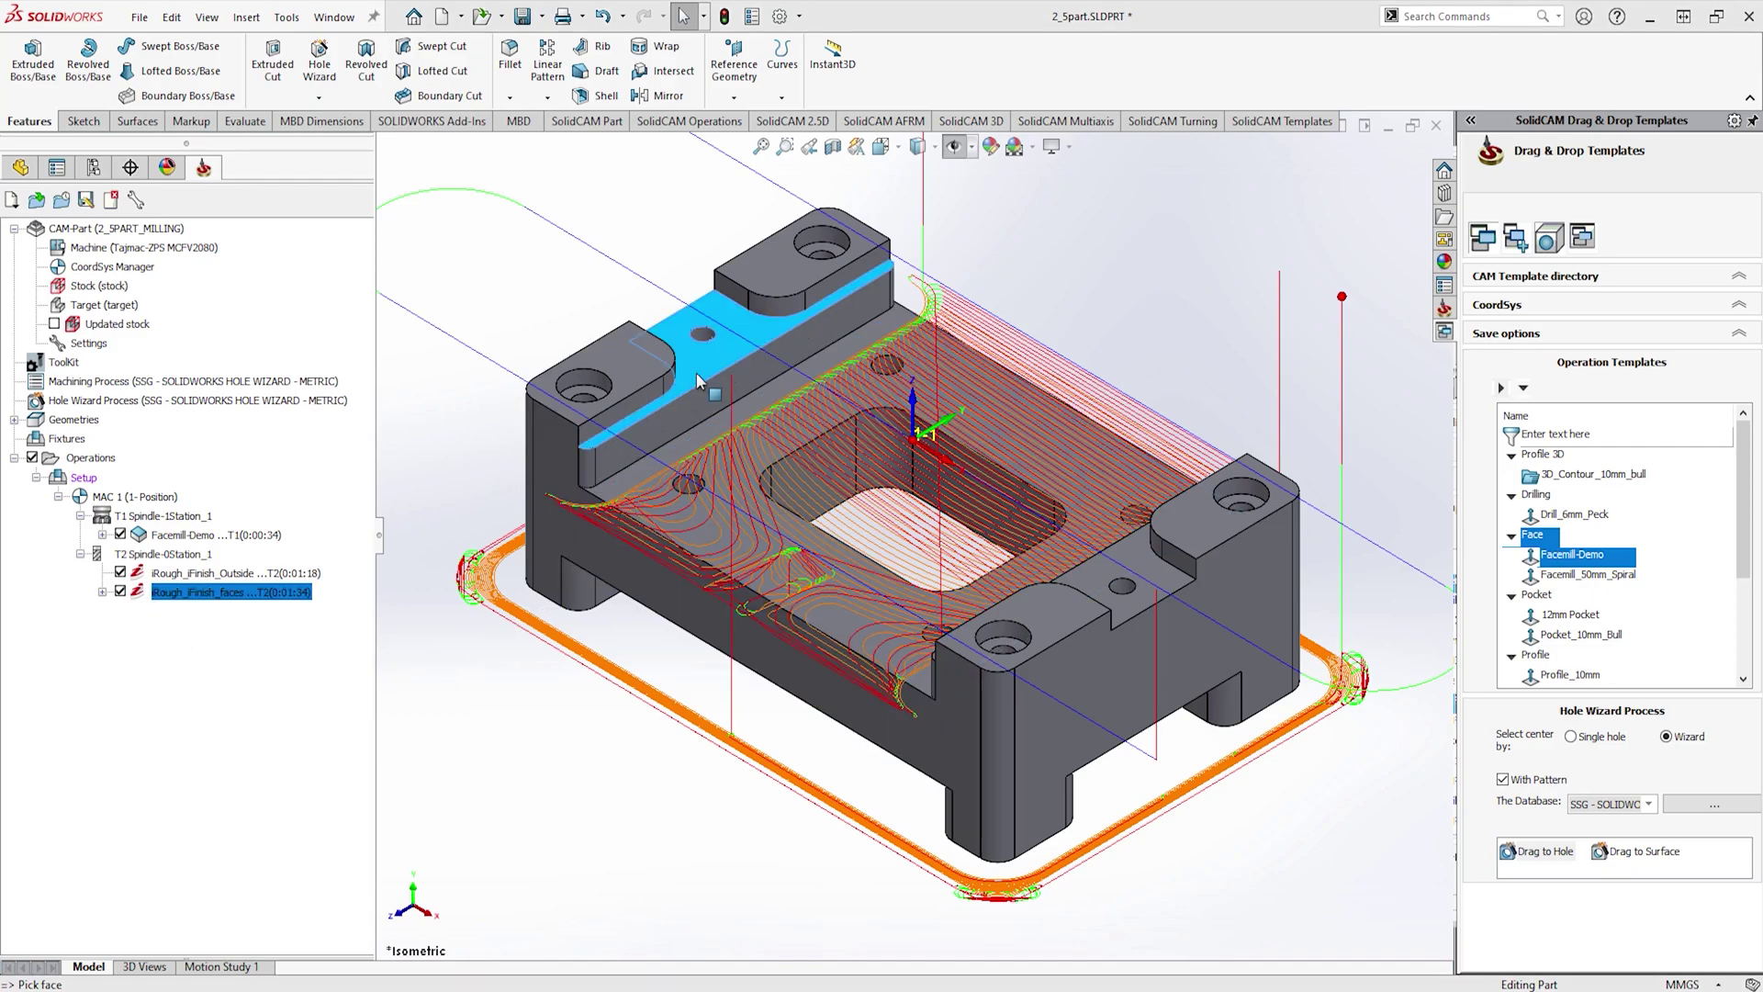
{"action": "left_click", "coordinate": [1121, 561], "text": "ctrl"}
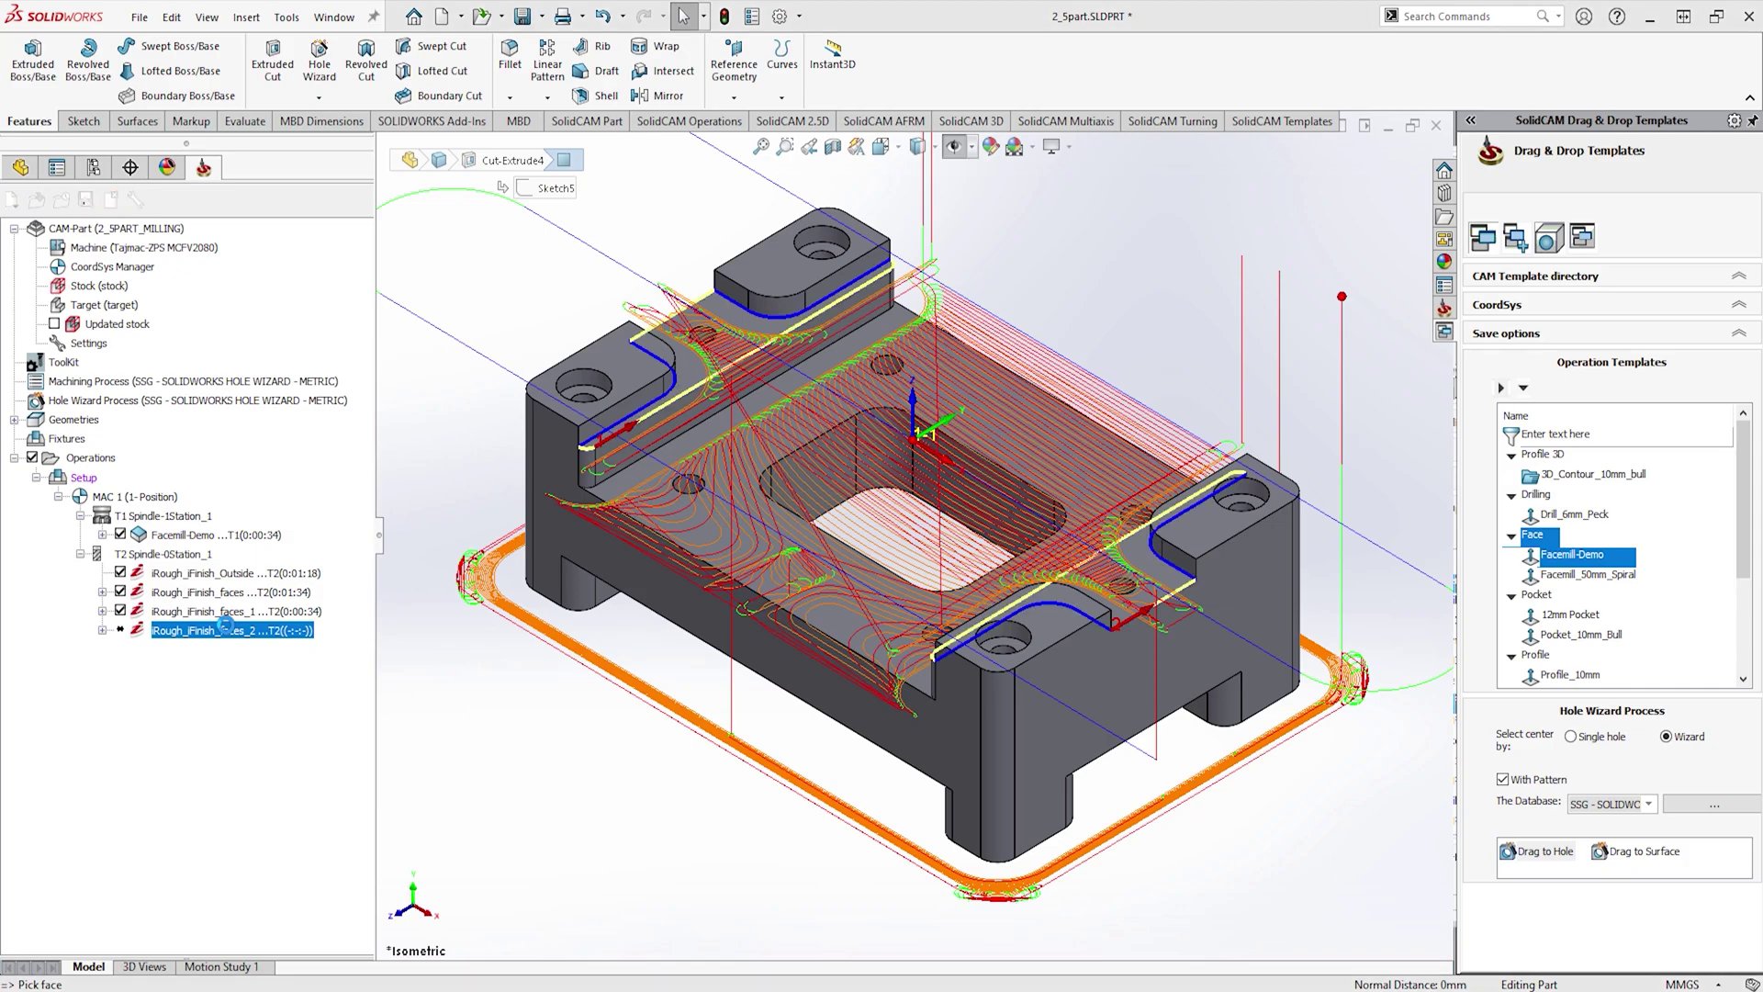
{"action": "double_click", "coordinate": [225, 630]}
Step: Give faces_2 a constant-Z contour3 chain on the central pocket edge and calculate it
{"action": "left_click", "coordinate": [395, 268]}
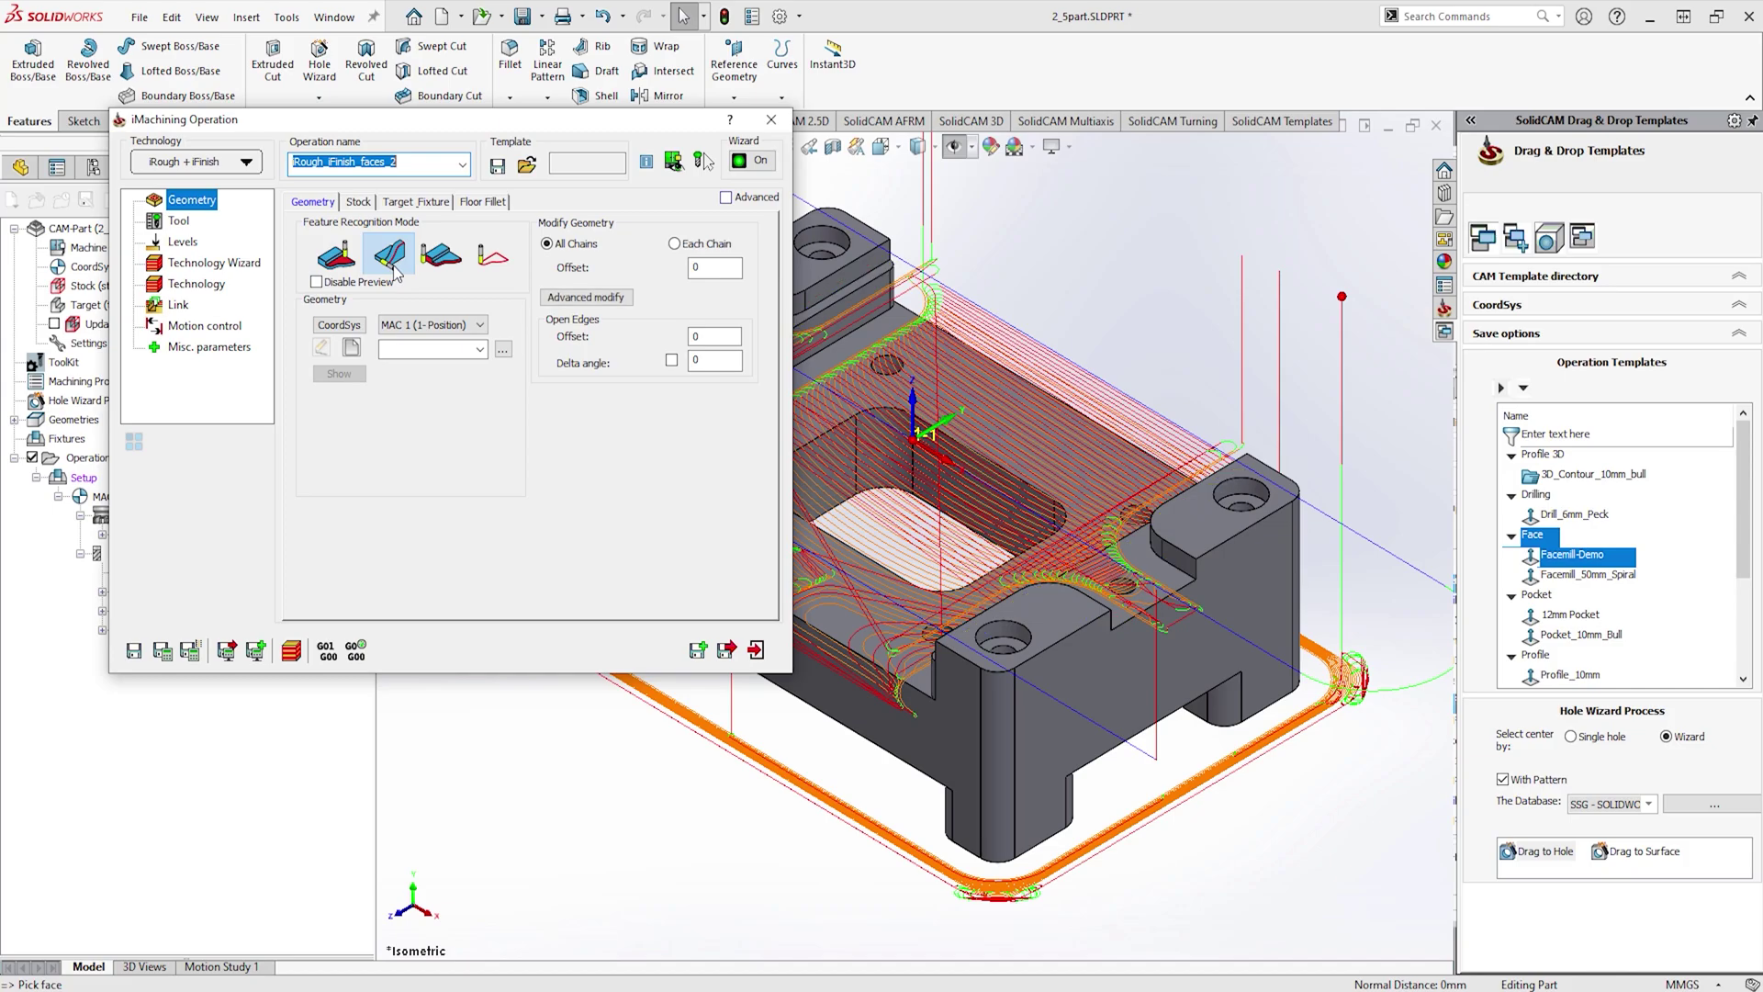
{"action": "left_click", "coordinate": [355, 347]}
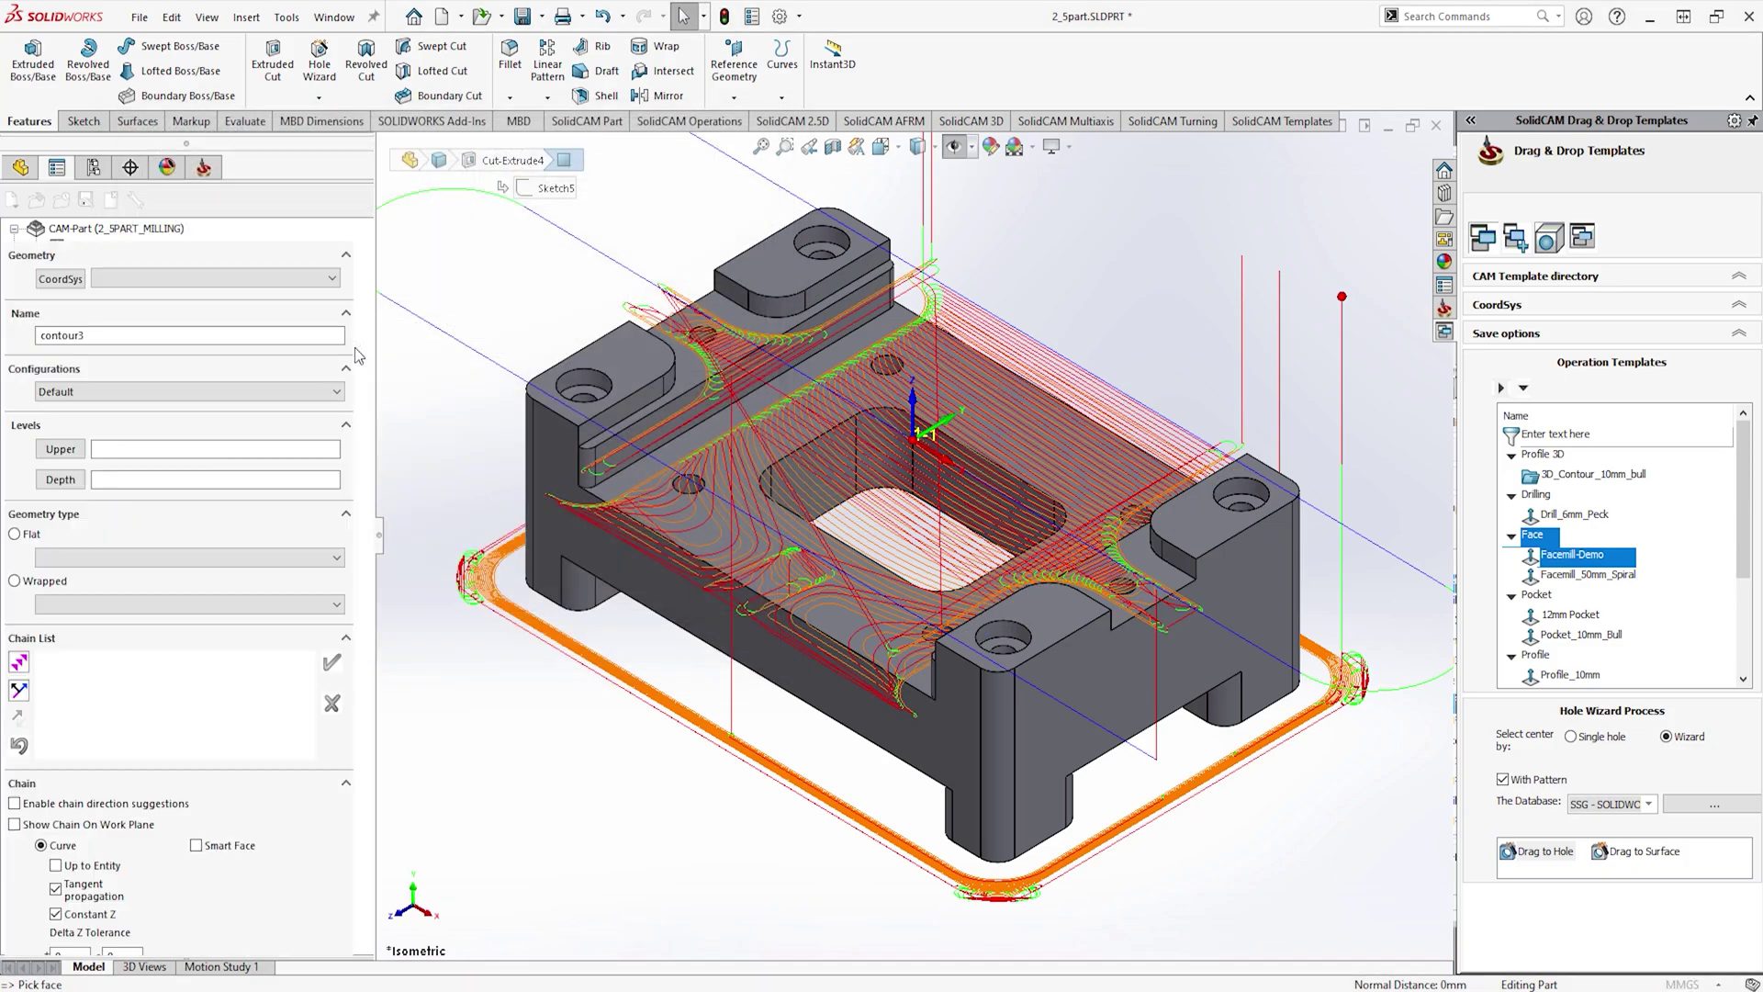
{"action": "left_click", "coordinate": [66, 768]}
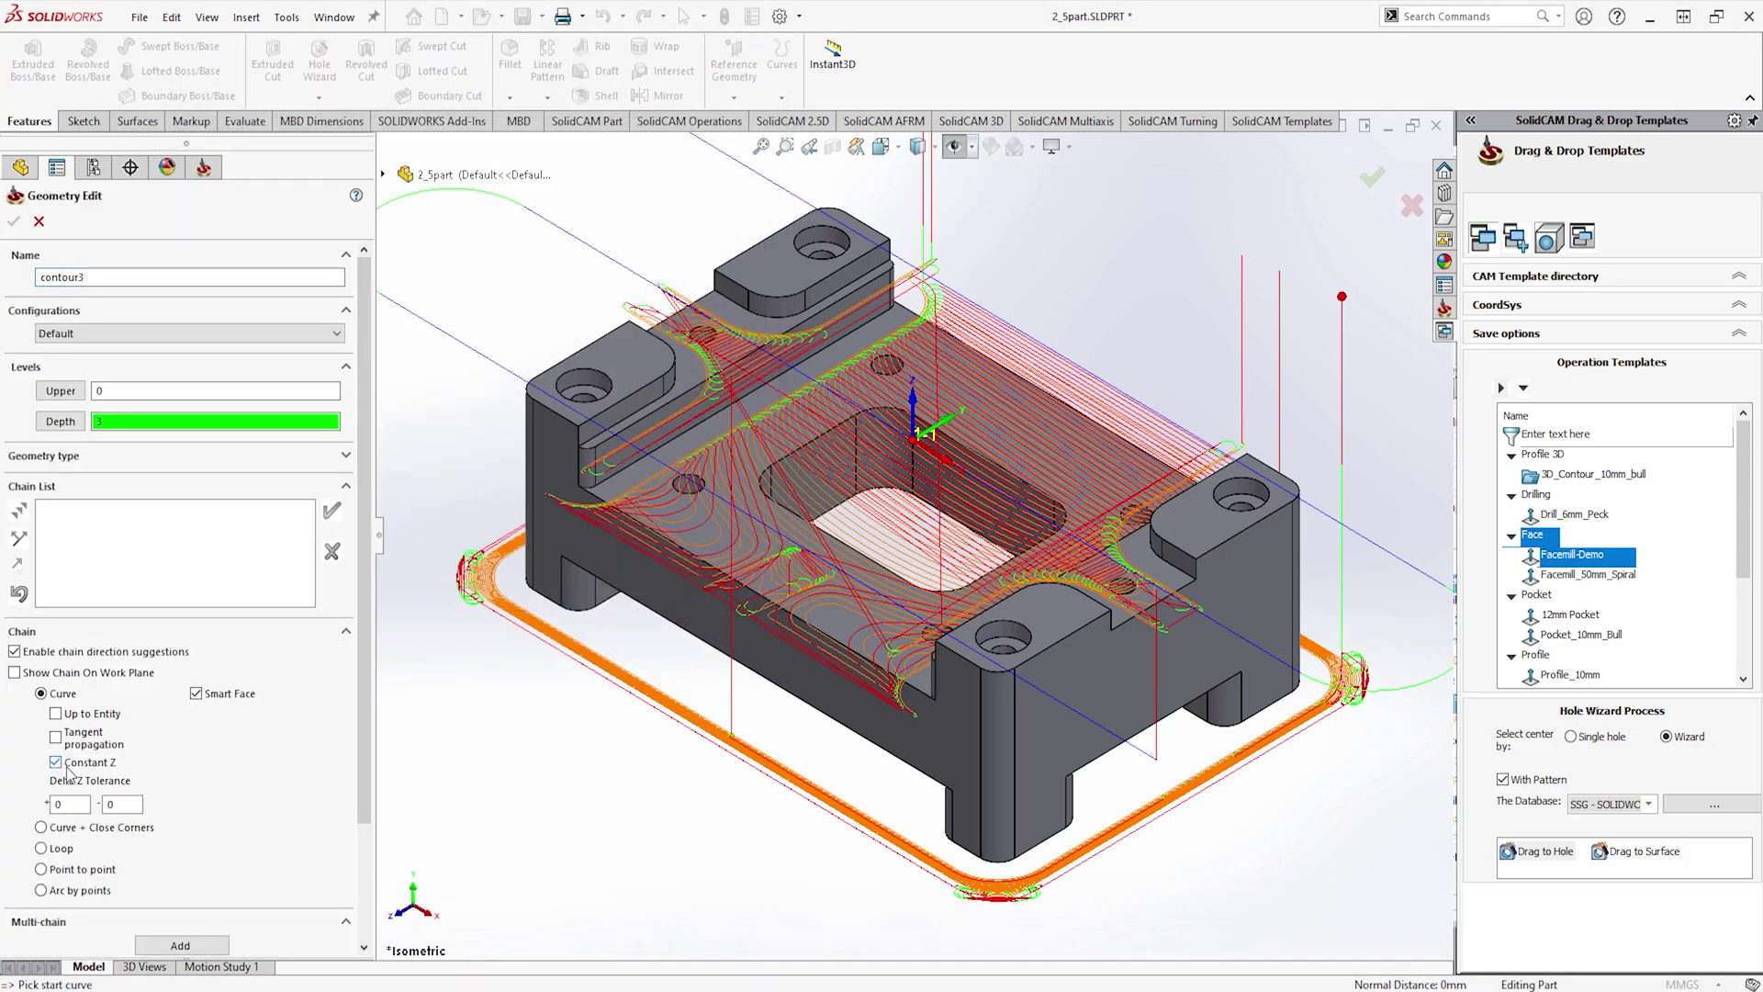
{"action": "left_click", "coordinate": [1015, 557]}
{"action": "left_click", "coordinate": [13, 221]}
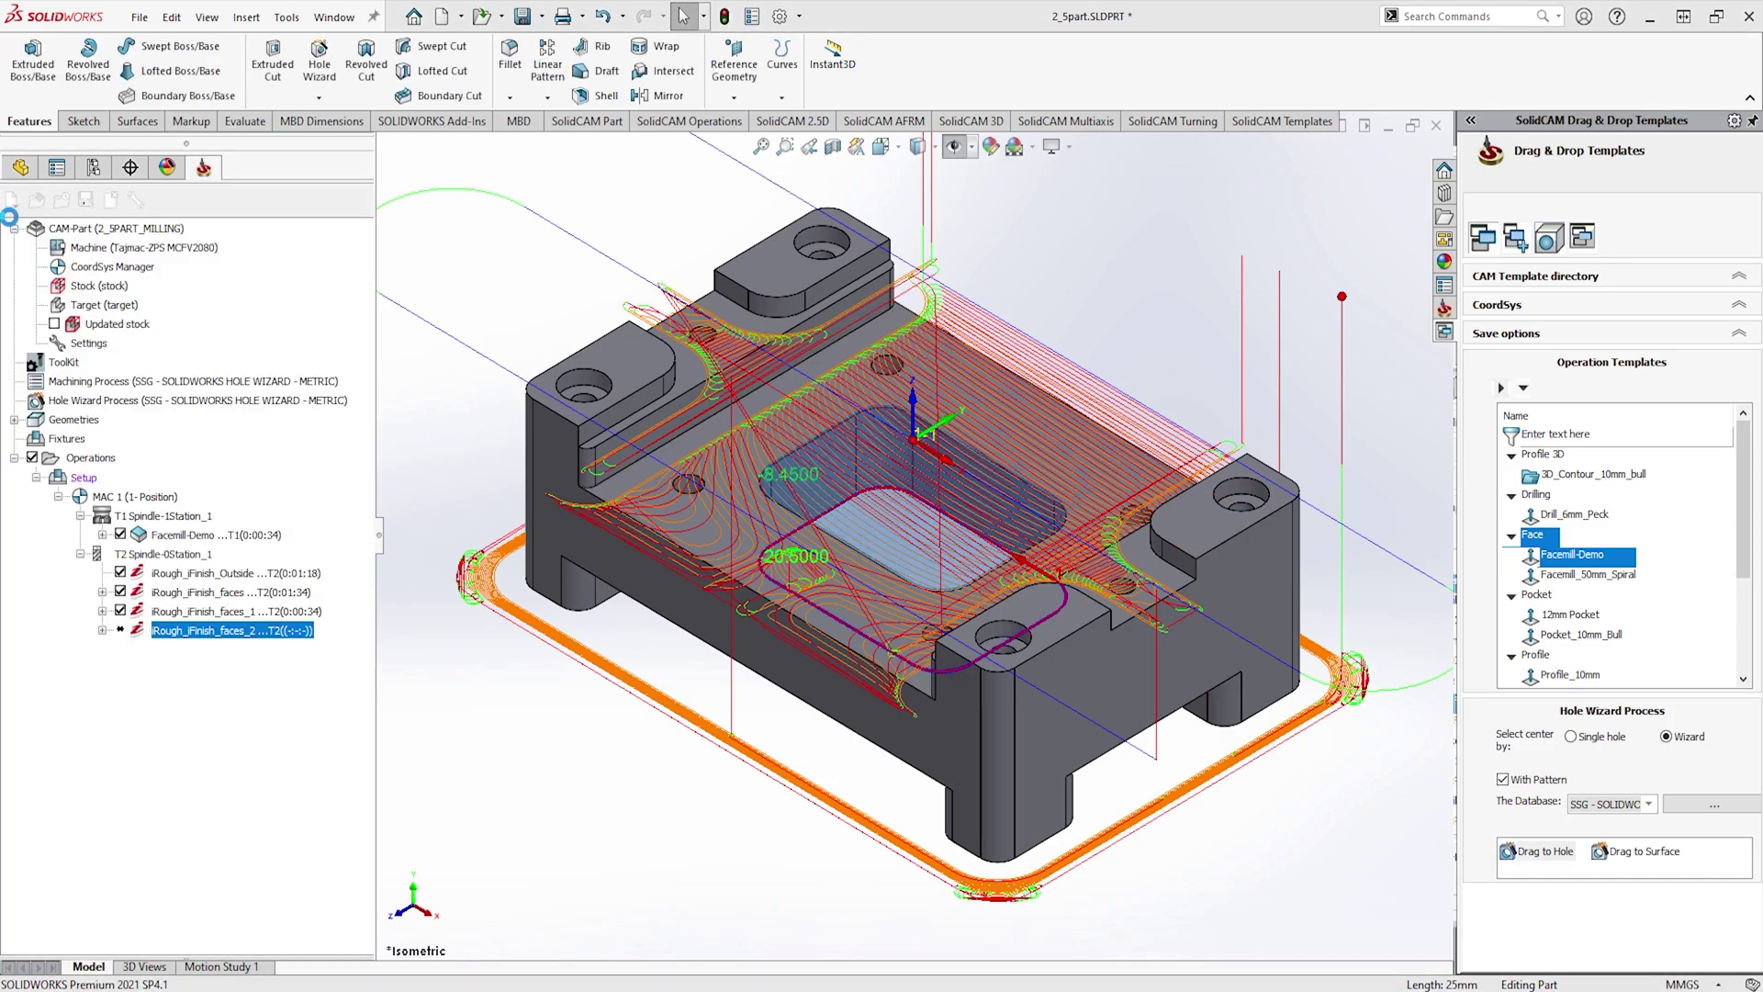
{"action": "left_click", "coordinate": [162, 650]}
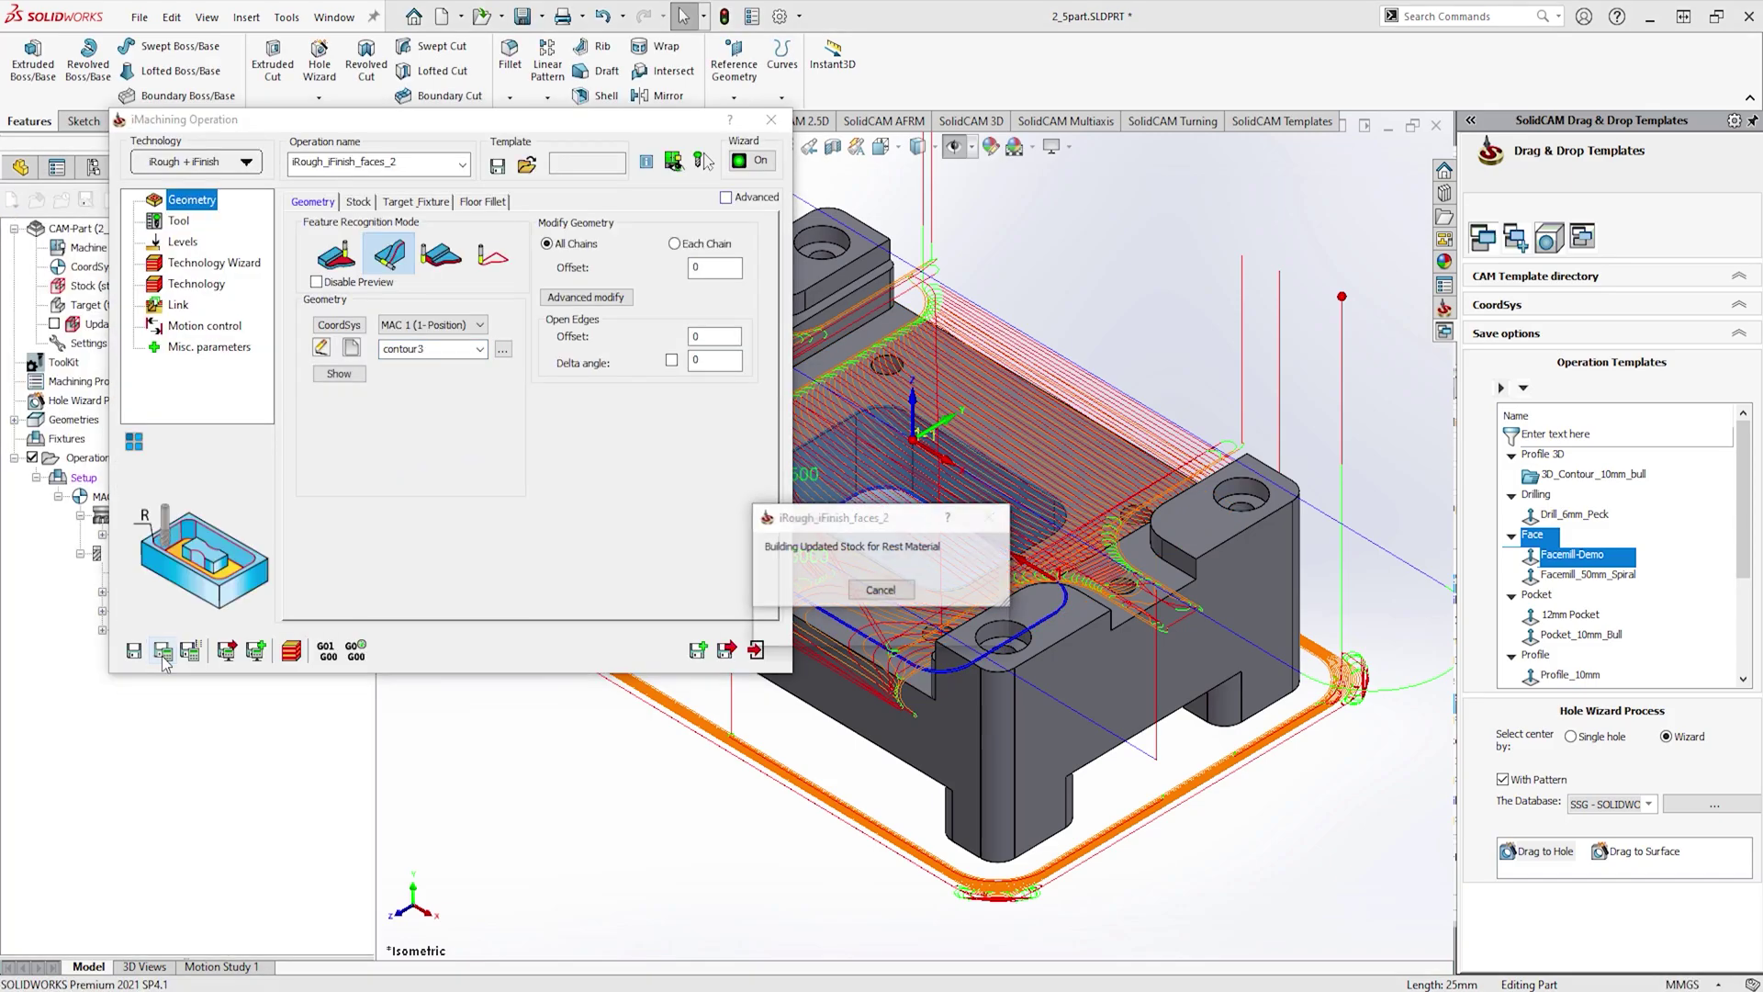
{"action": "left_click", "coordinate": [769, 121]}
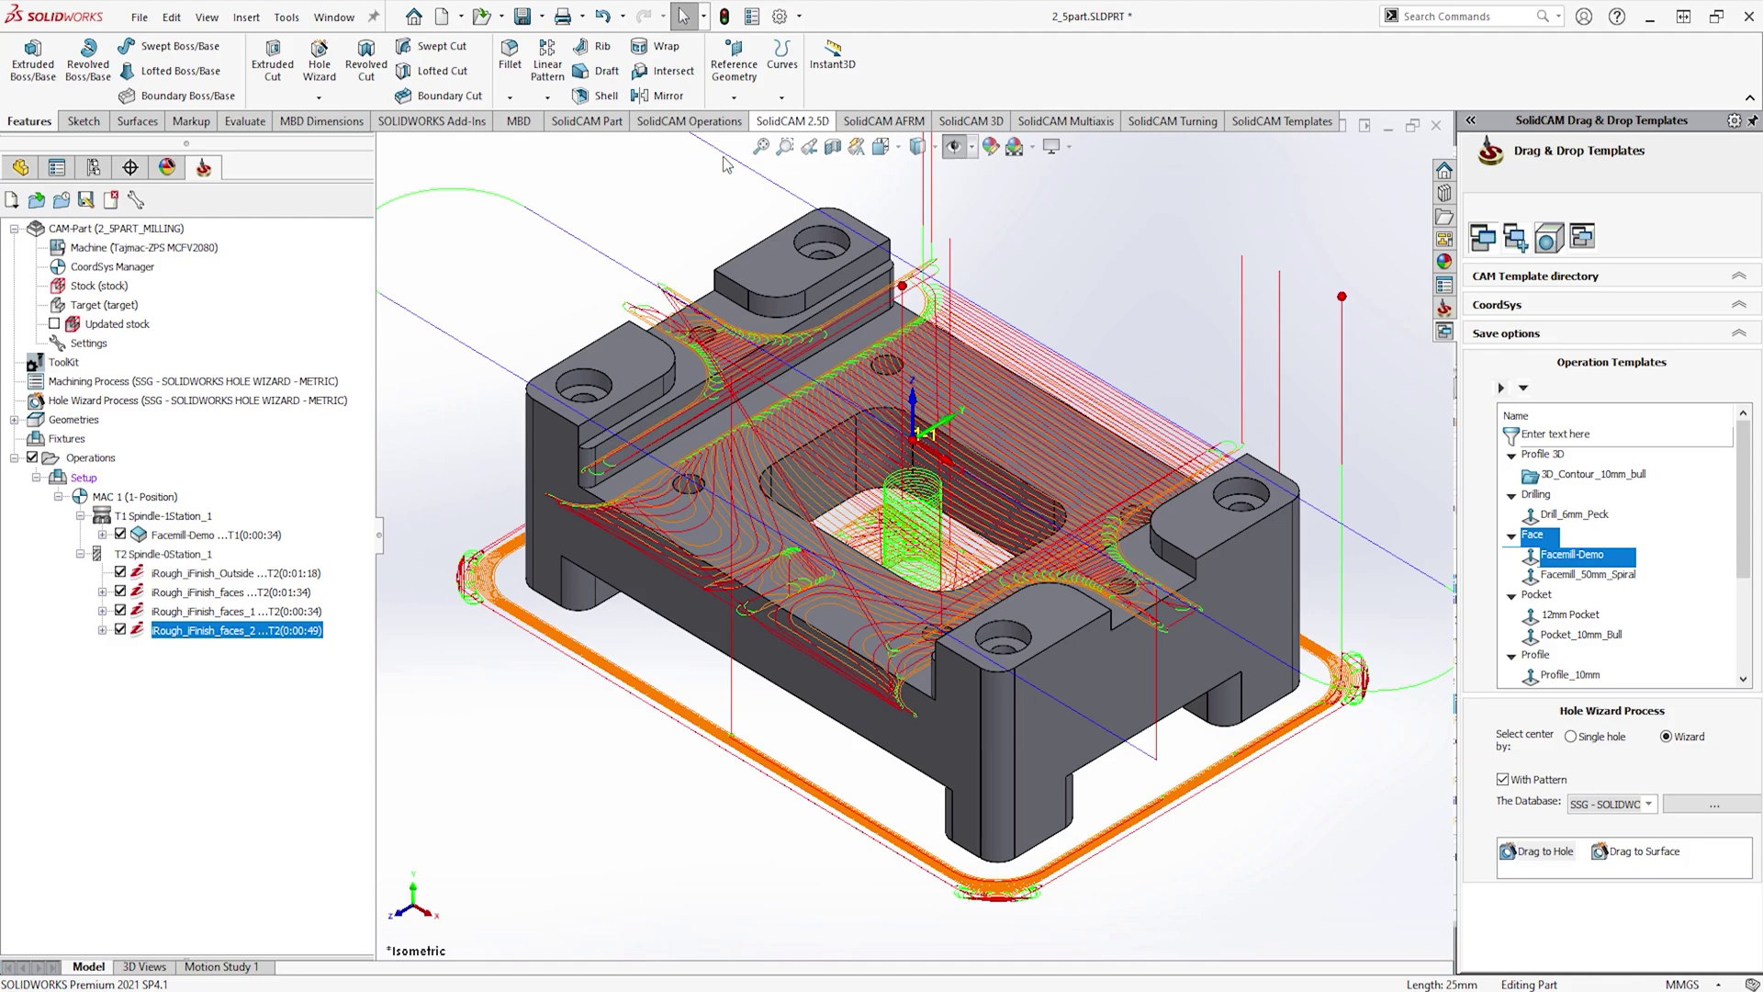
Step: Add a drilling operation and define the four drill2 hole centres as its points
{"action": "right_click", "coordinate": [211, 638]}
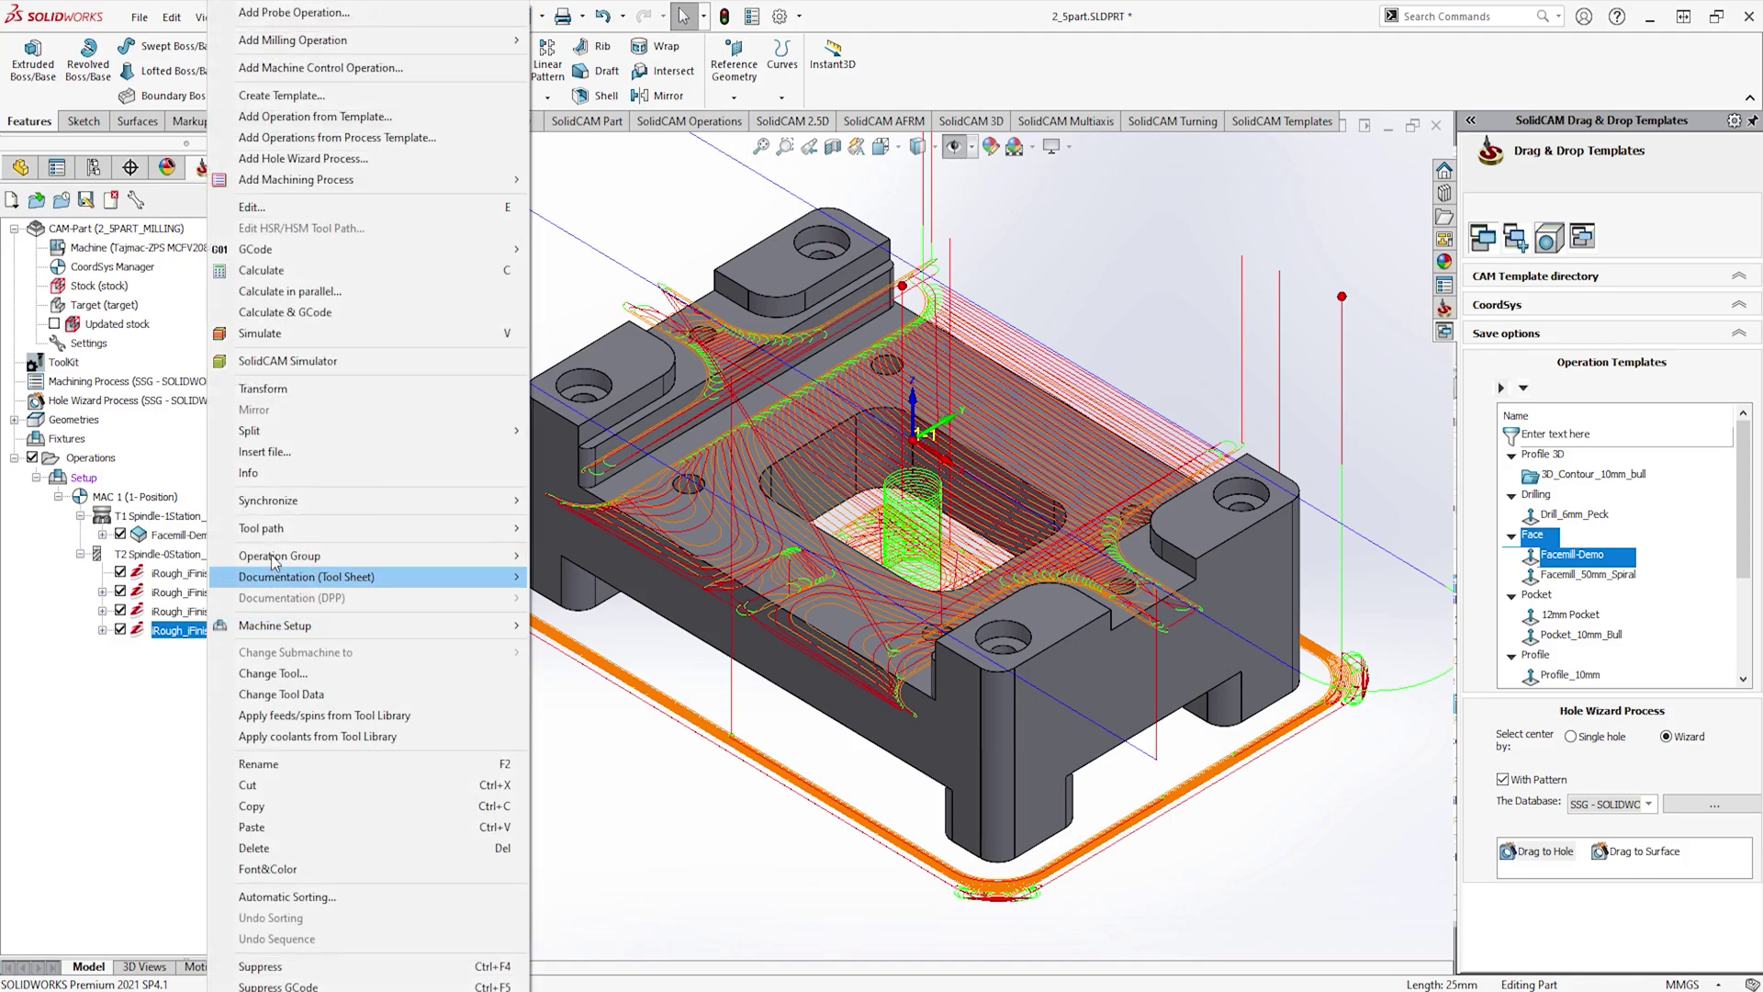
{"action": "mouse_move", "coordinate": [421, 42]}
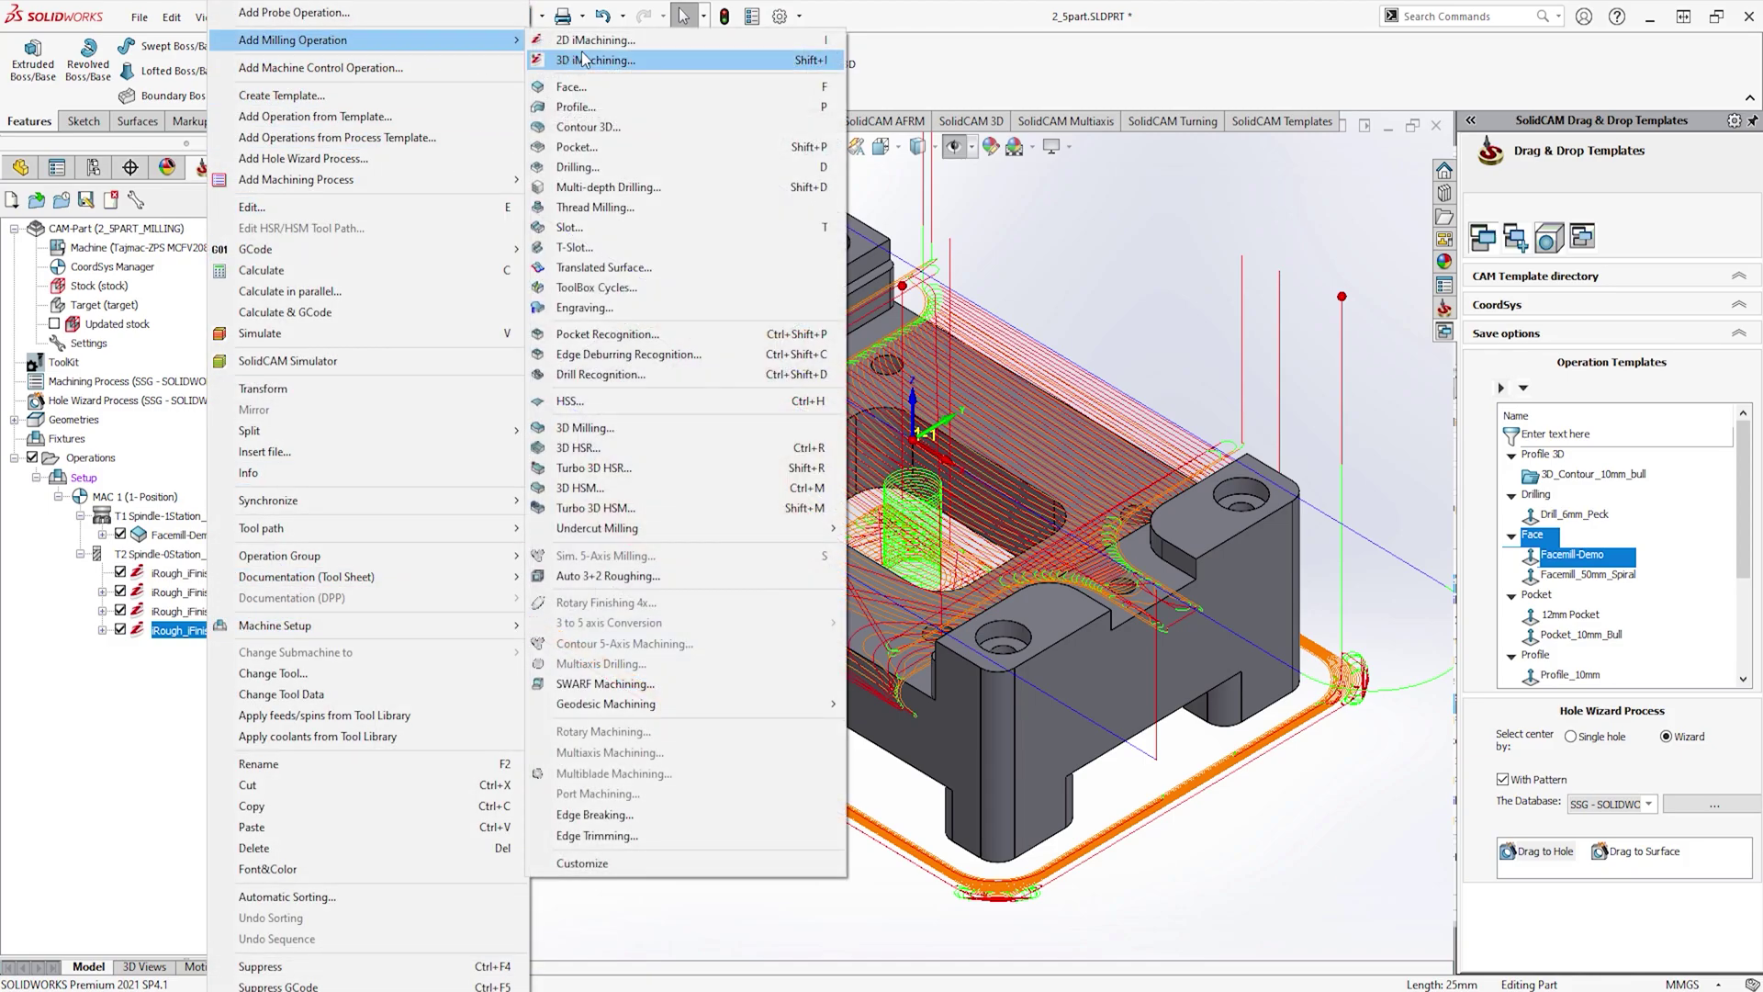
{"action": "left_click", "coordinate": [589, 166]}
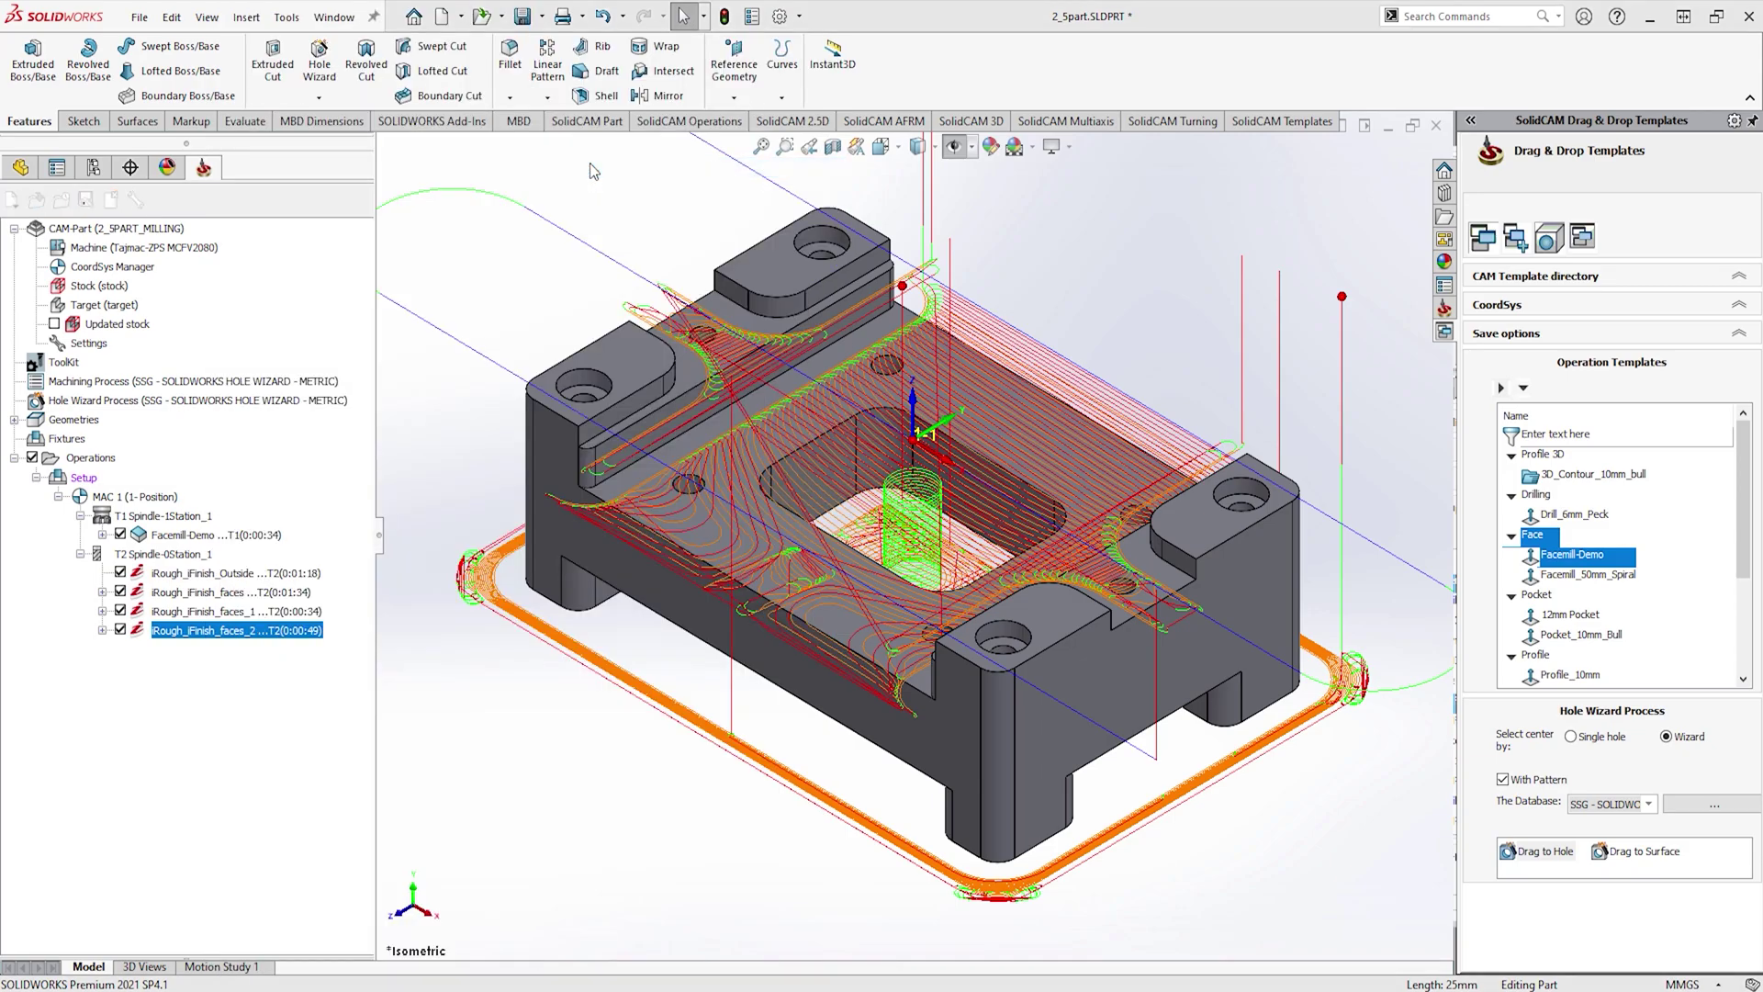
{"action": "left_click", "coordinate": [472, 230]}
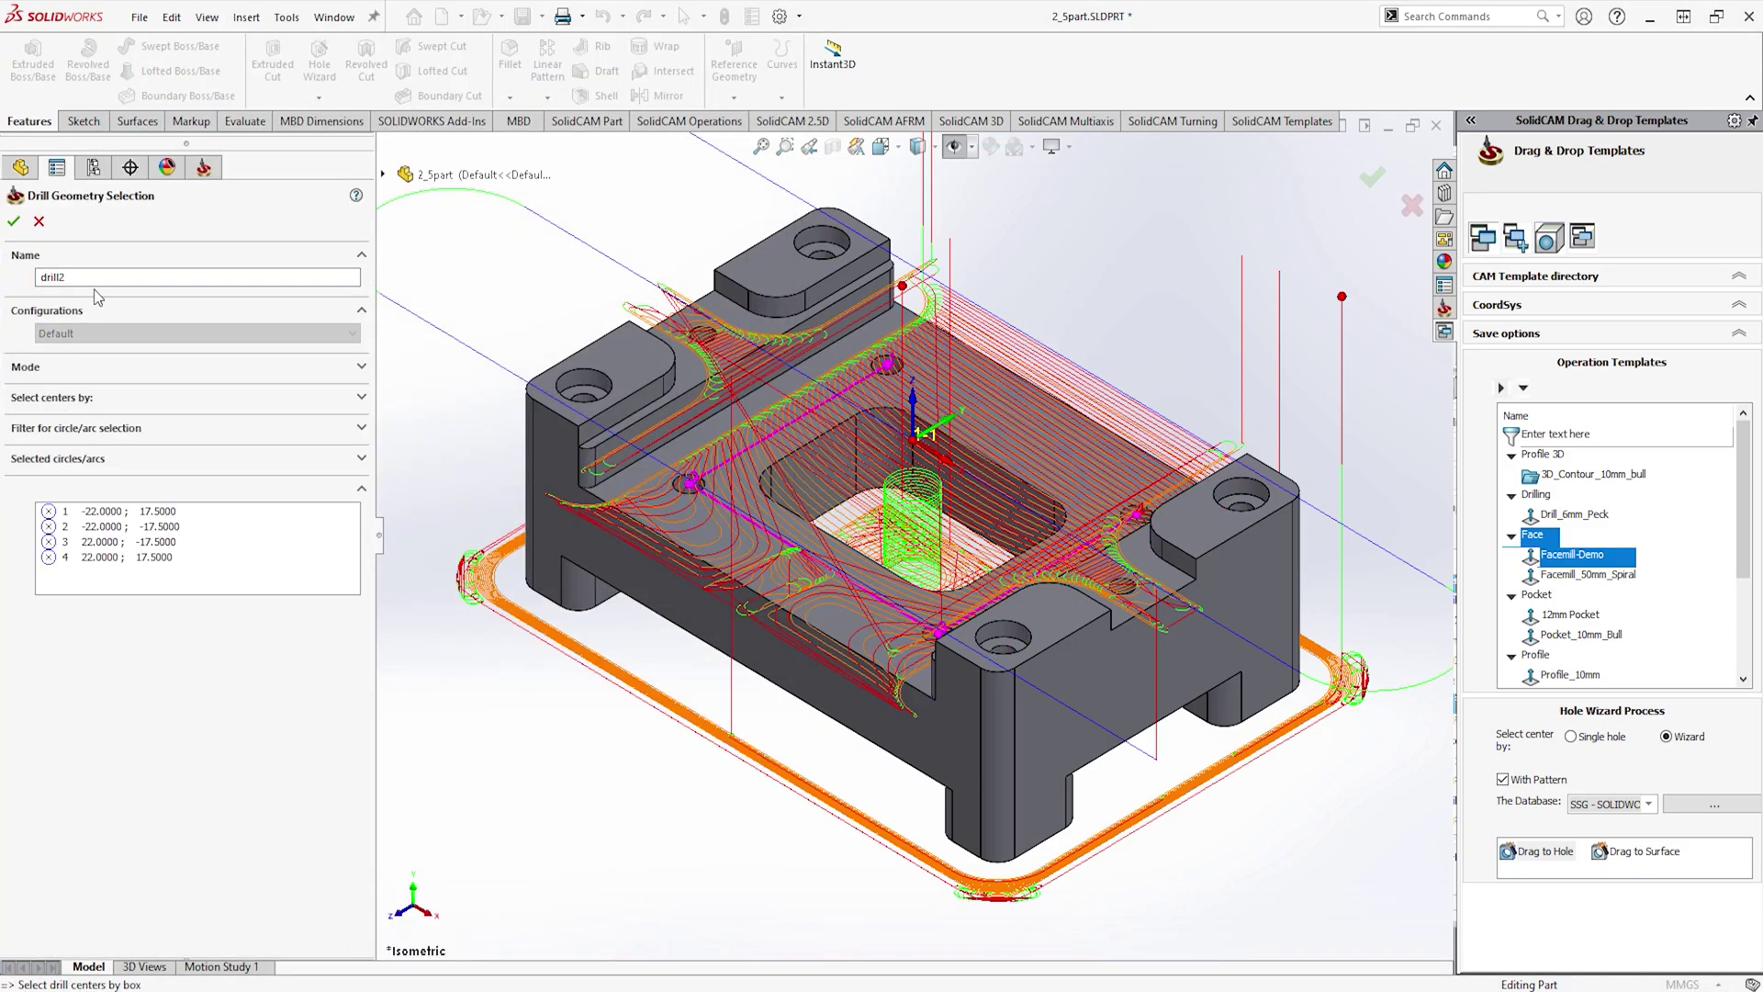
{"action": "left_click", "coordinate": [12, 222]}
Step: Set the drilling tool to tool 3, the 4 mm drill
{"action": "left_click", "coordinate": [236, 272]}
{"action": "left_click", "coordinate": [414, 546]}
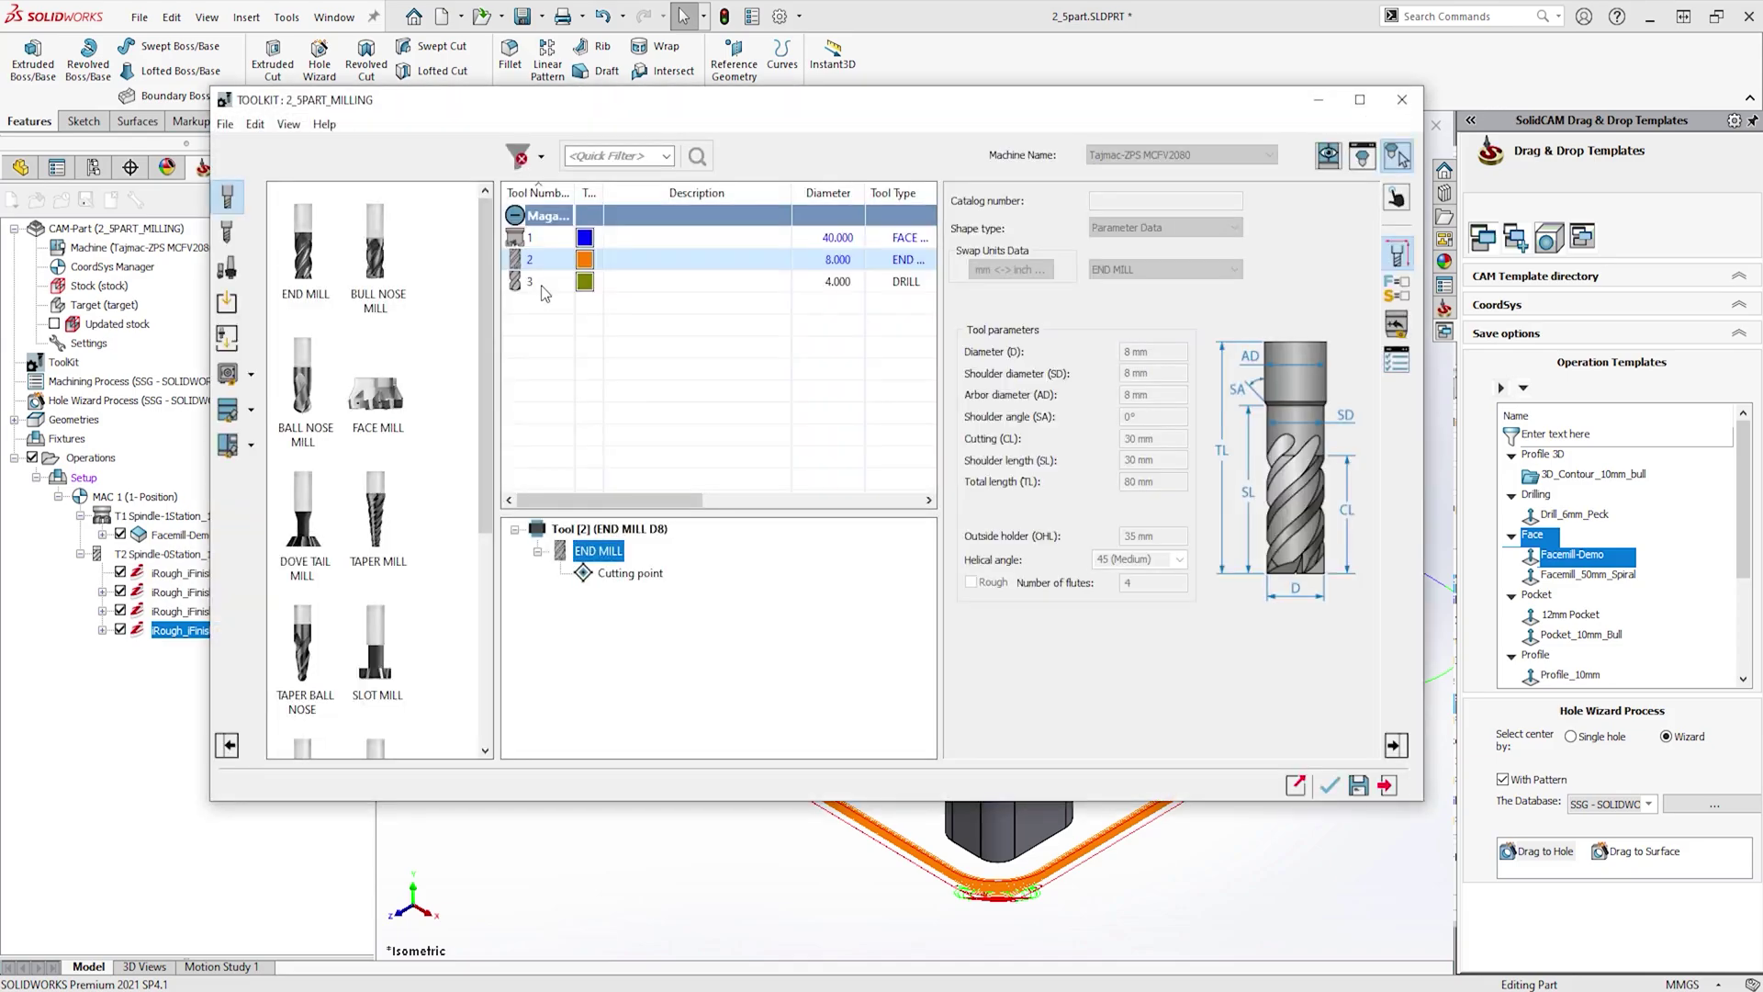
{"action": "left_click", "coordinate": [543, 283]}
{"action": "left_click", "coordinate": [1329, 785]}
Step: Pick the upper level and drill depth to full diameter, then calculate D_drill2
{"action": "left_click", "coordinate": [183, 240]}
{"action": "left_click", "coordinate": [356, 360]}
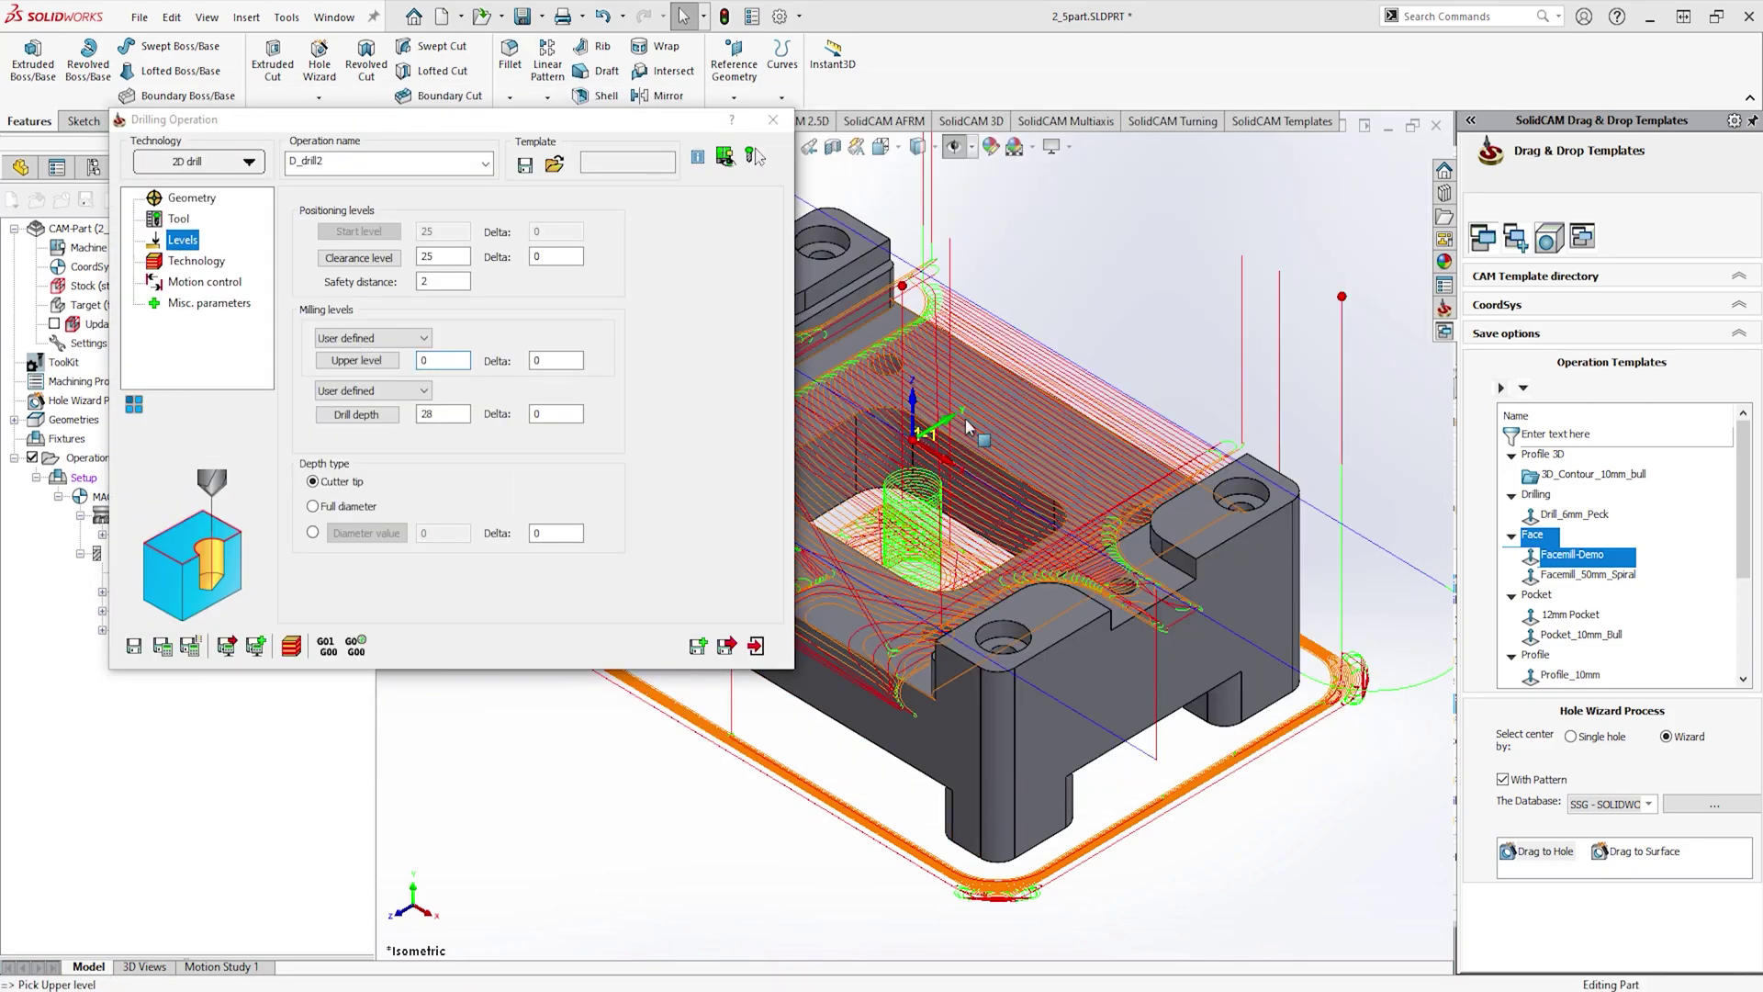
{"action": "left_click", "coordinate": [966, 427]}
{"action": "left_click", "coordinate": [831, 509]}
{"action": "left_click", "coordinate": [312, 506]}
{"action": "left_click", "coordinate": [163, 647]}
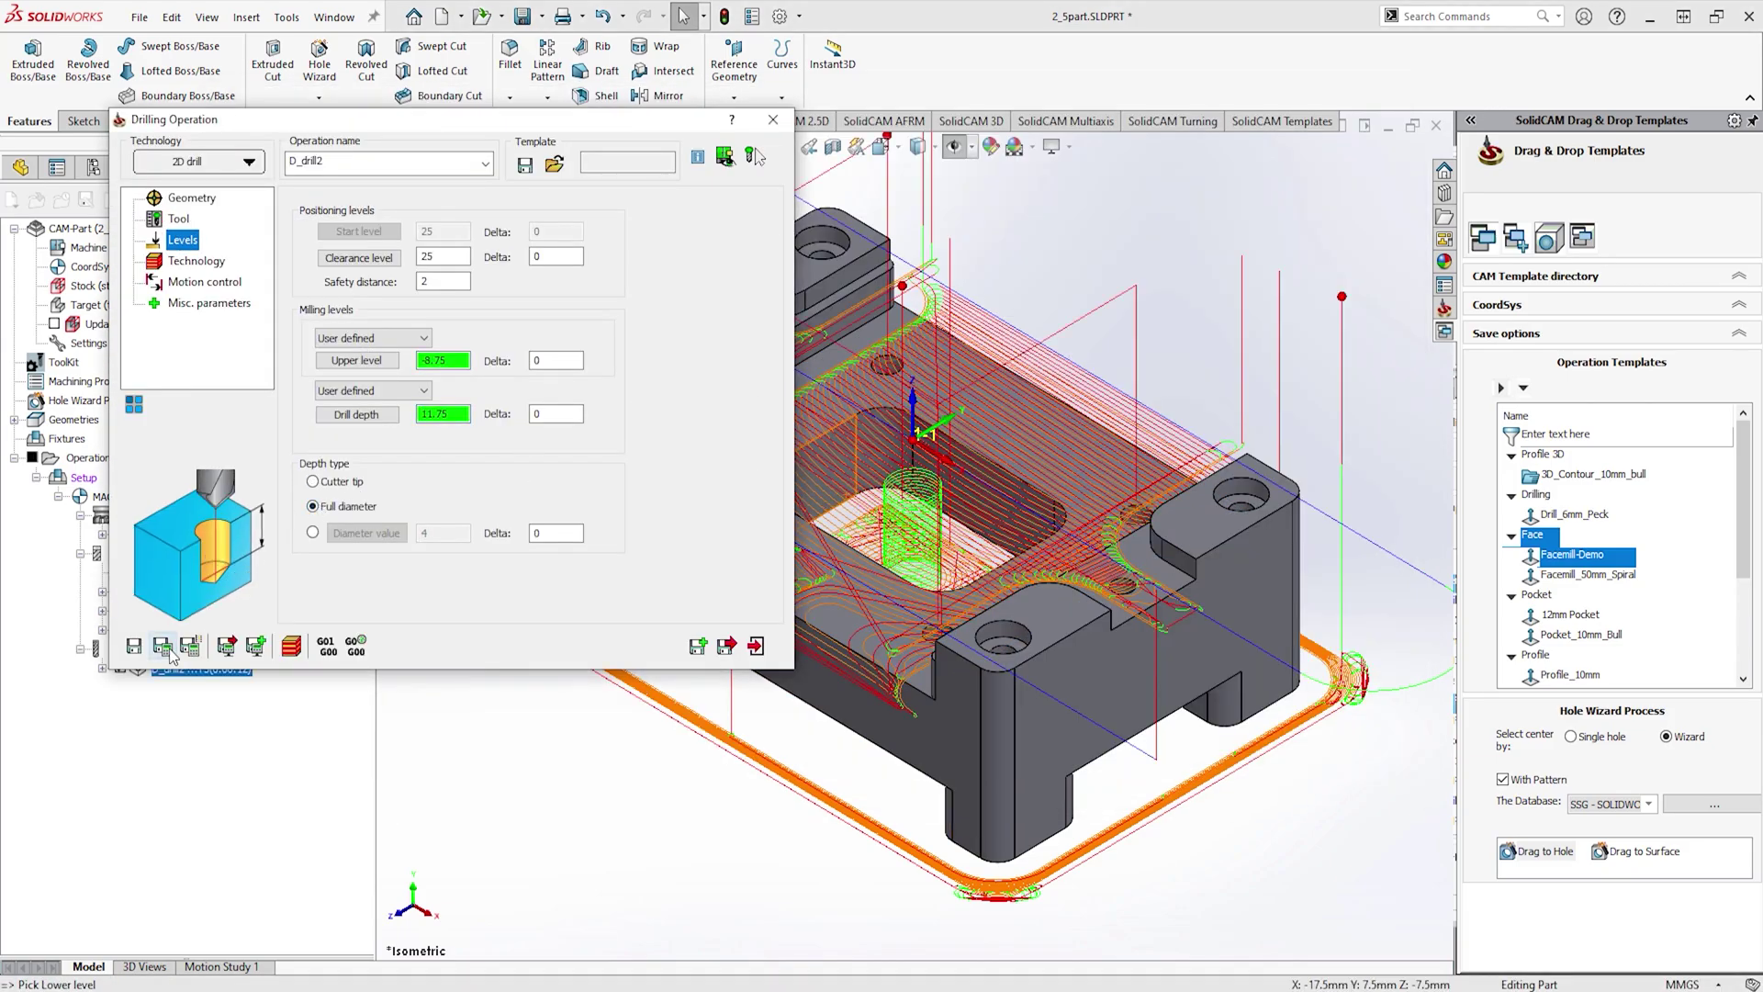
{"action": "left_click", "coordinate": [773, 119]}
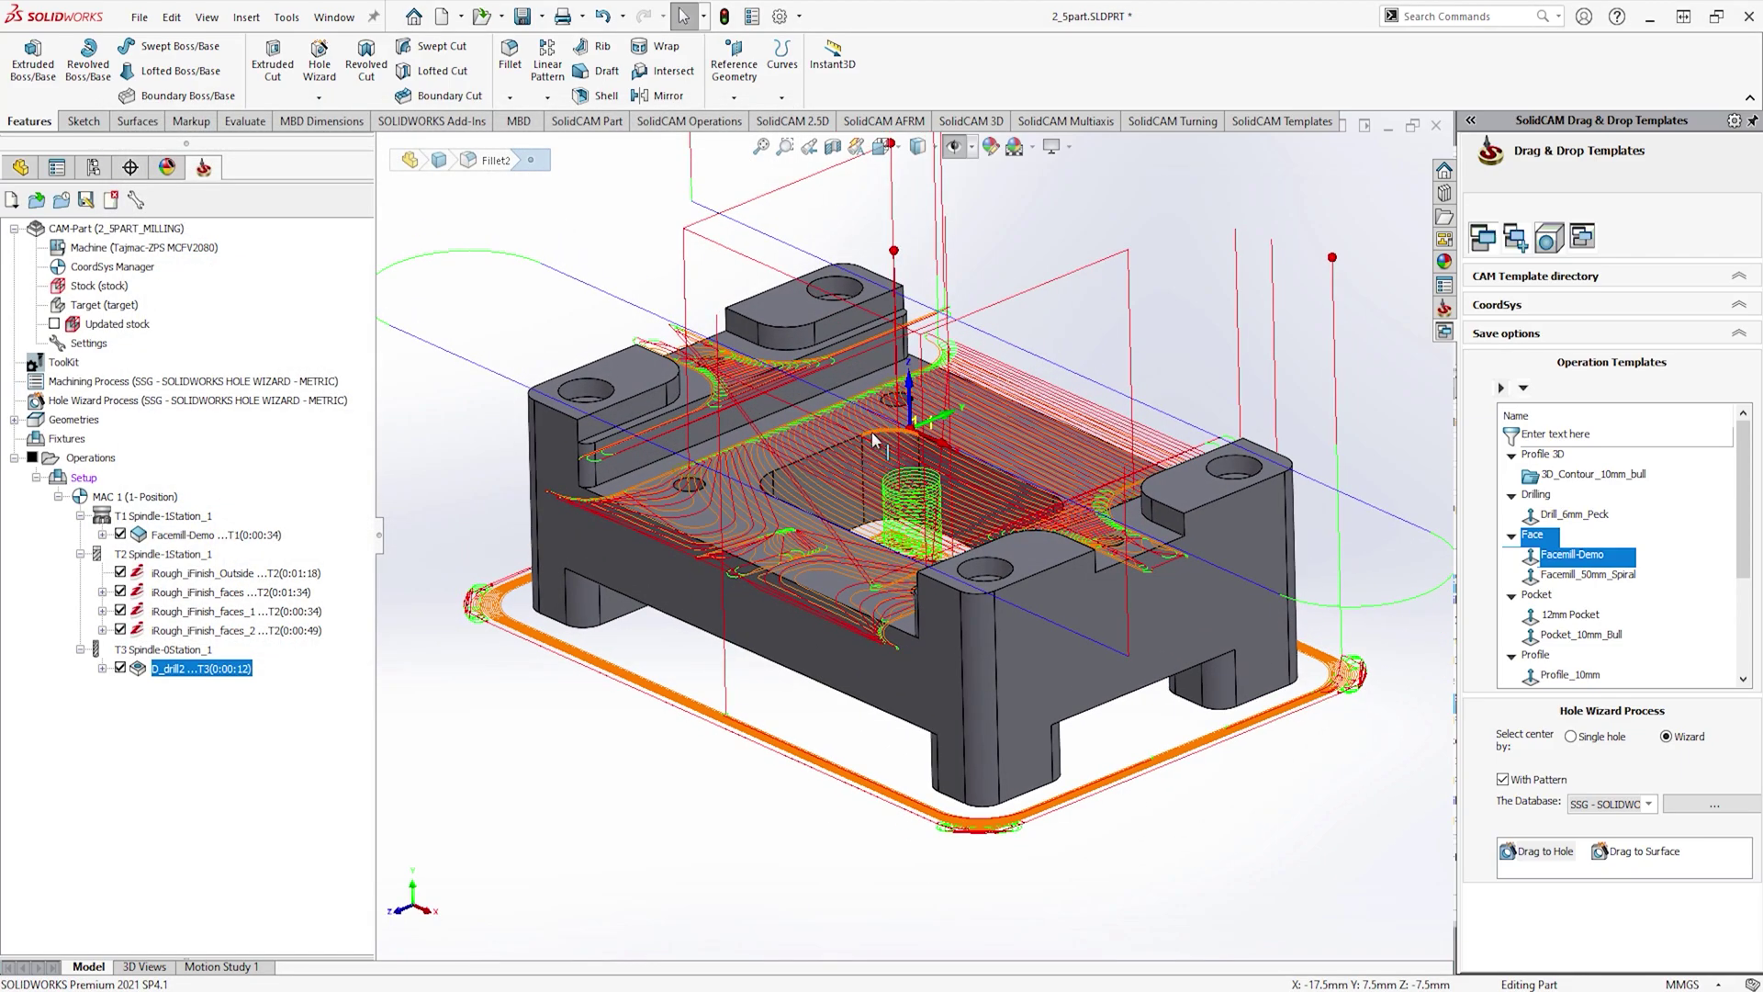
Step: With Instant3D on, change the left boss's 55 dimension to 50
{"action": "middle_click_drag", "start_coordinate": [872, 432], "coordinate": [762, 496]}
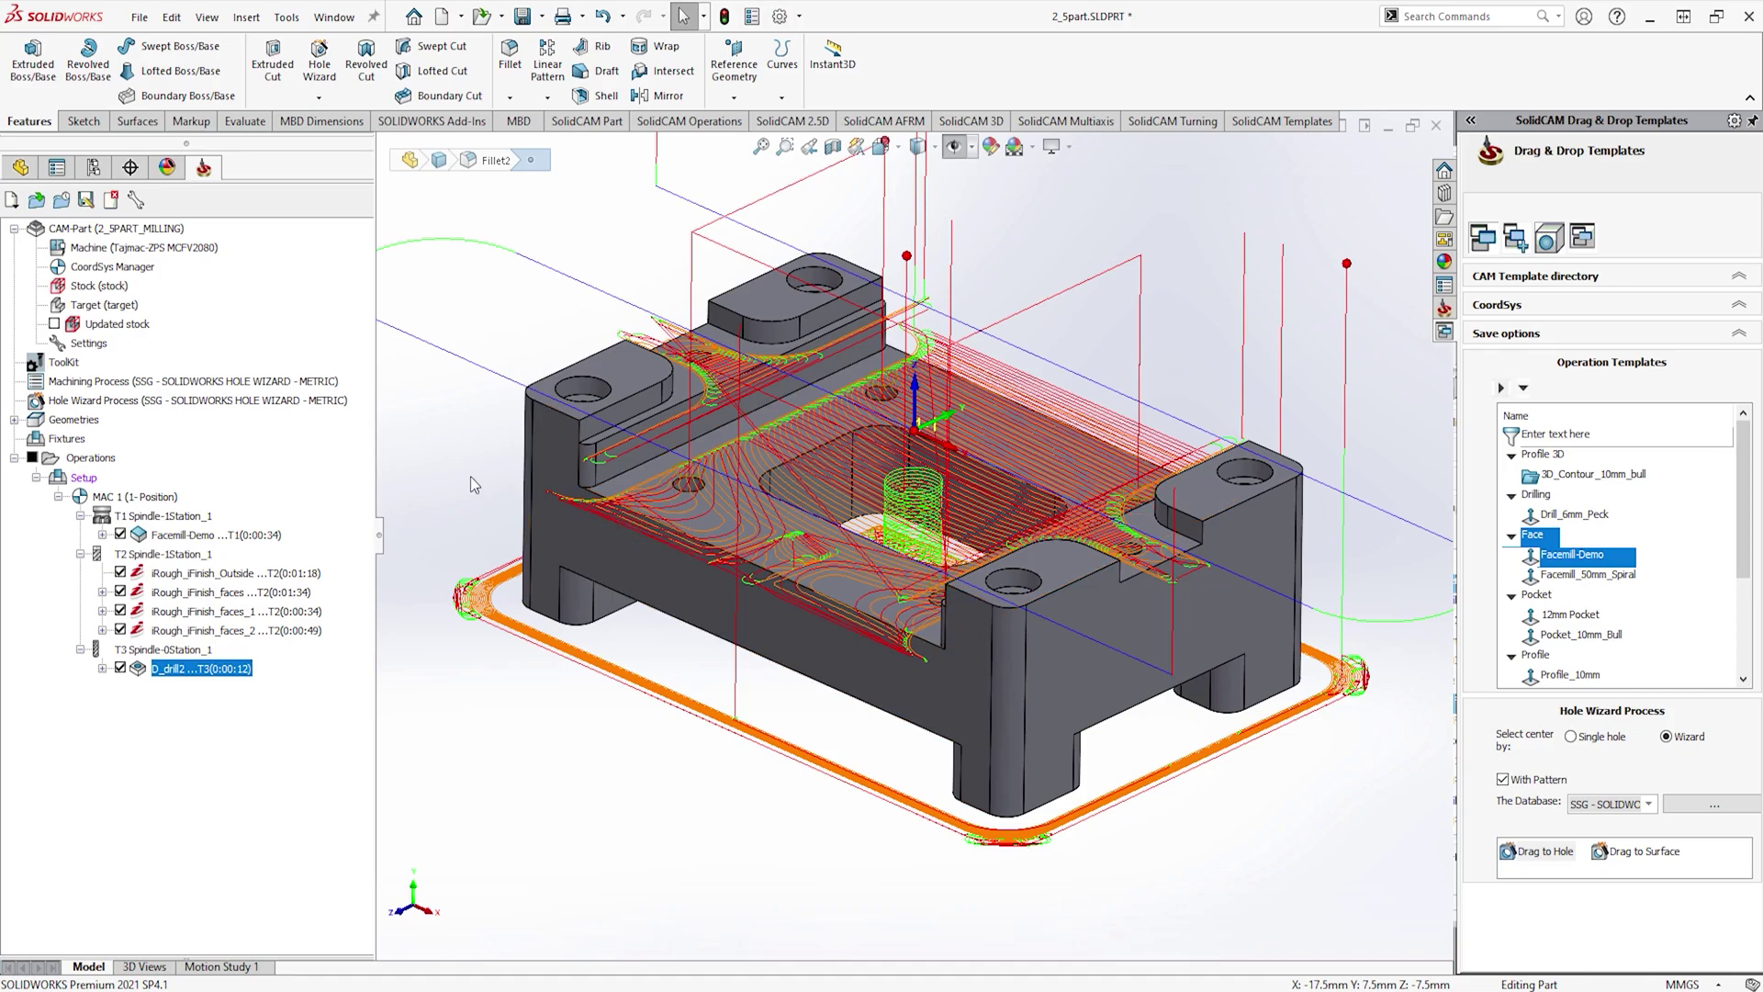
{"action": "left_click", "coordinate": [832, 81]}
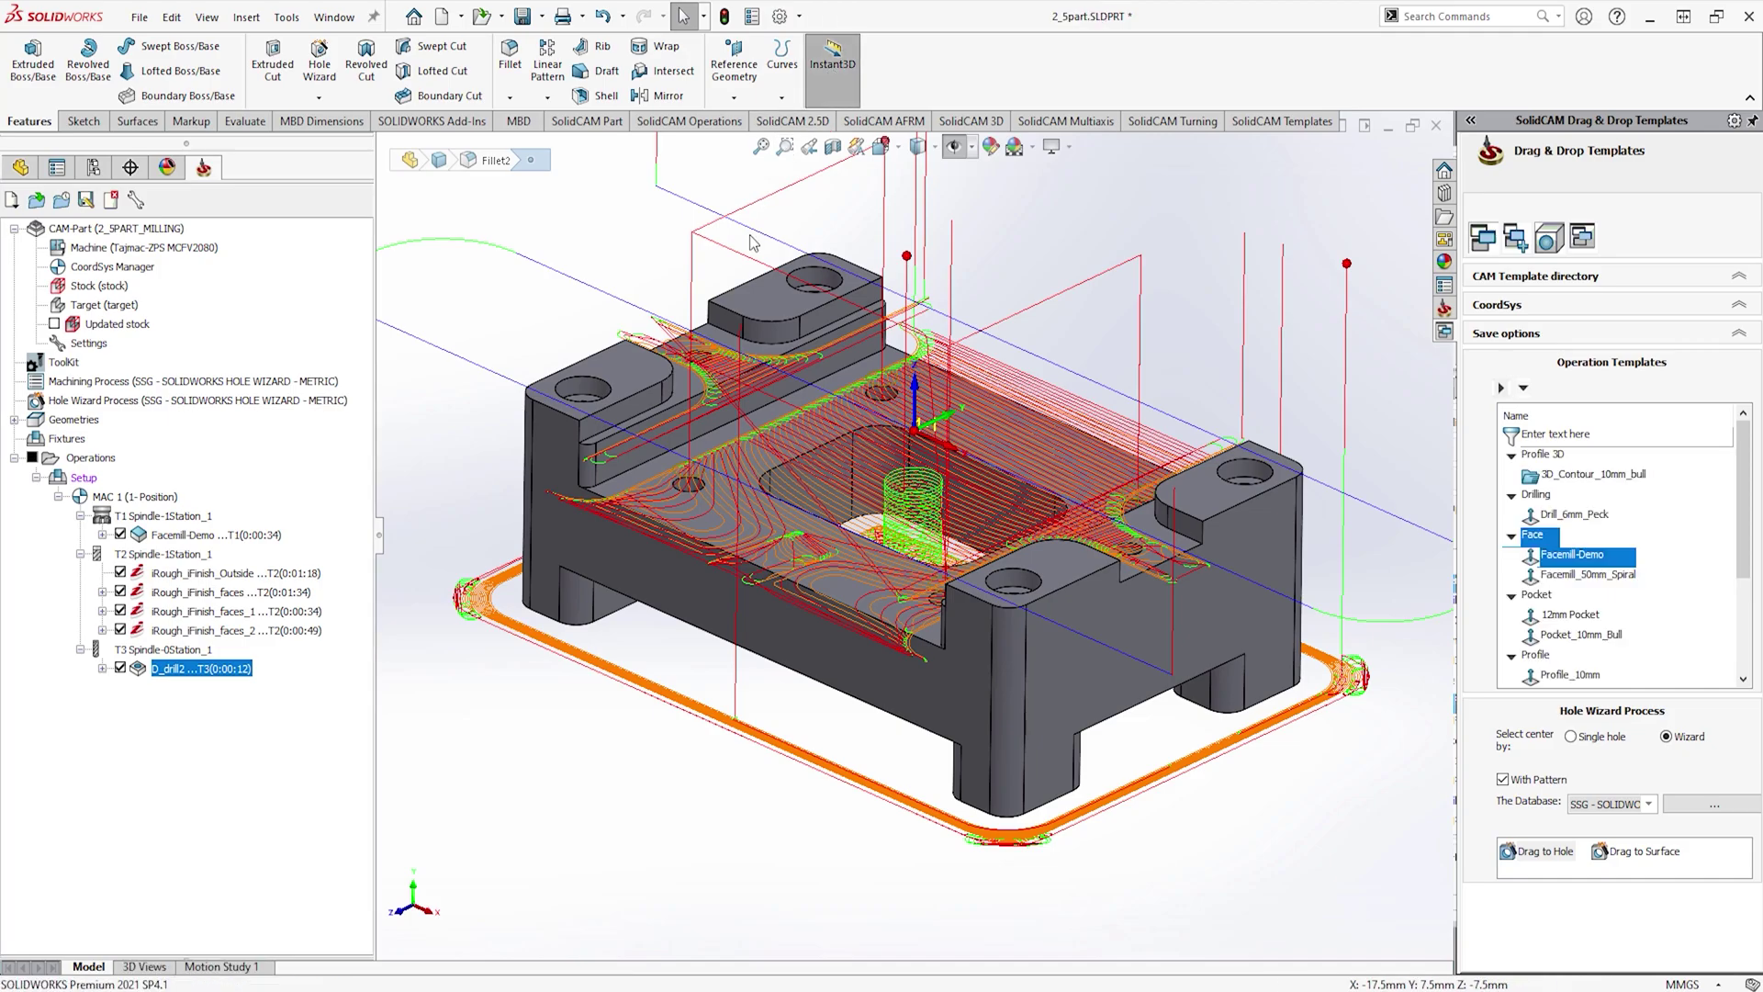
{"action": "left_click", "coordinate": [753, 292]}
{"action": "middle_click_drag", "start_coordinate": [753, 292], "coordinate": [1056, 569]}
{"action": "left_click", "coordinate": [1129, 726]}
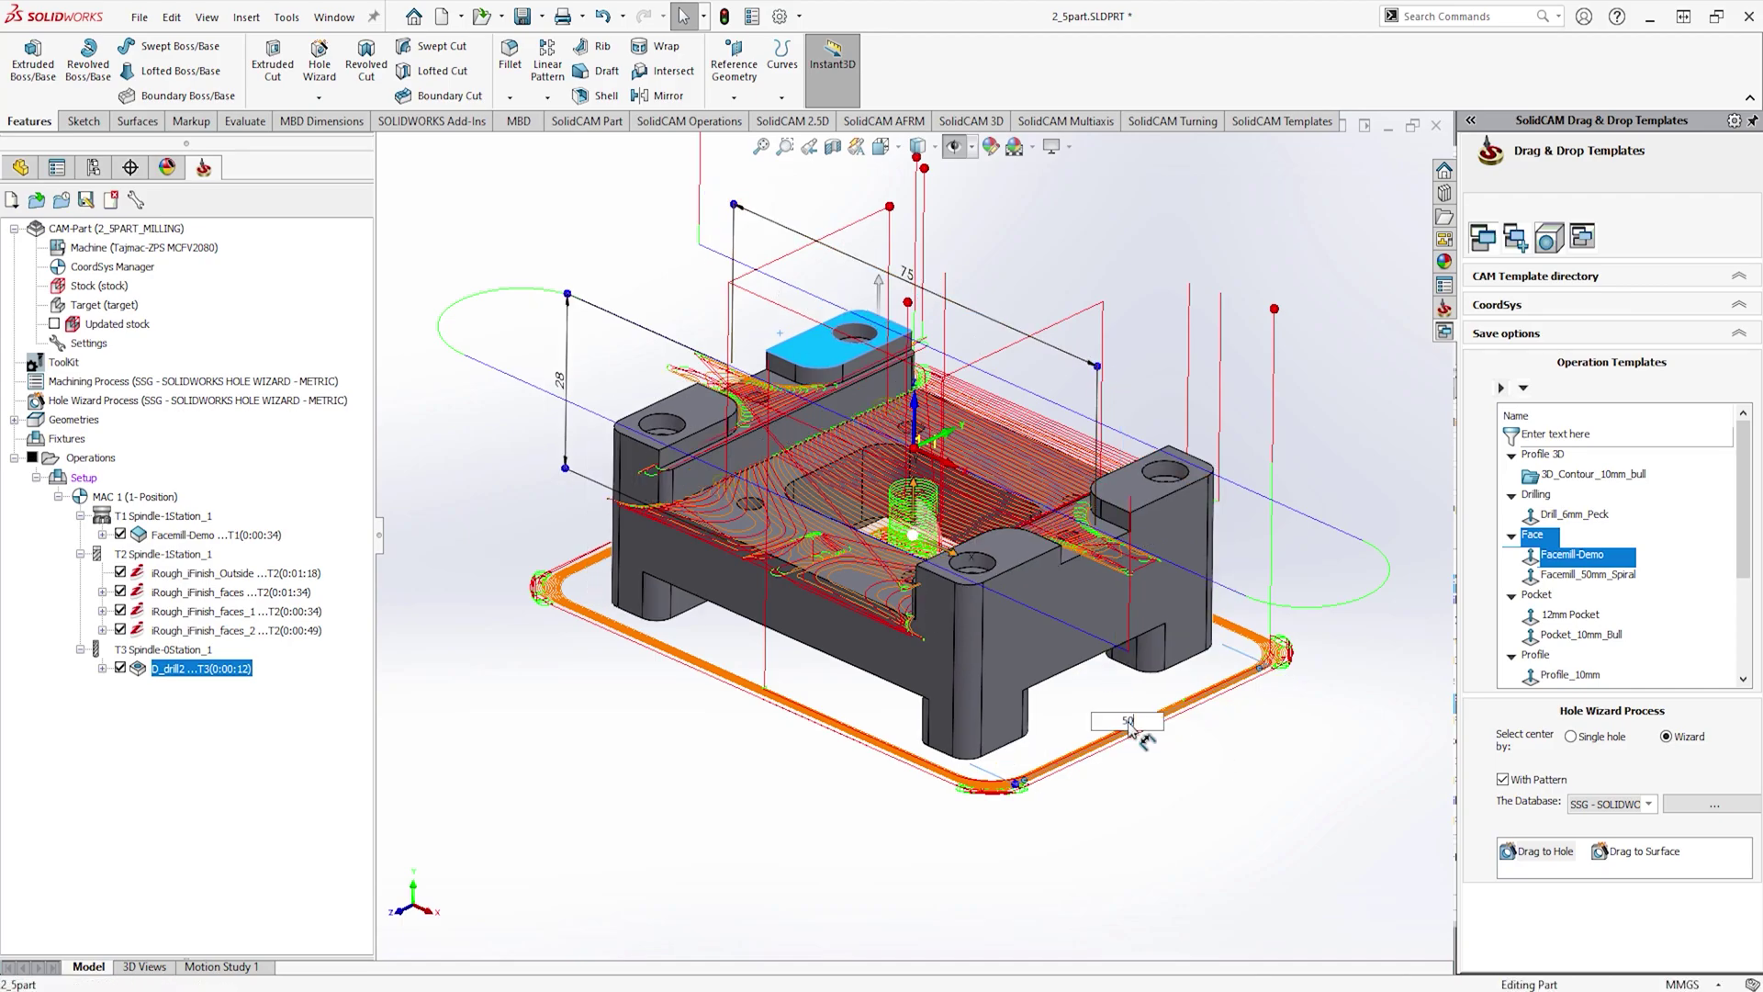
{"action": "key", "text": "Return"}
Step: Resize the central pocket to 30 with its dimension handle, then return to an isometric view
{"action": "left_click", "coordinate": [827, 487]}
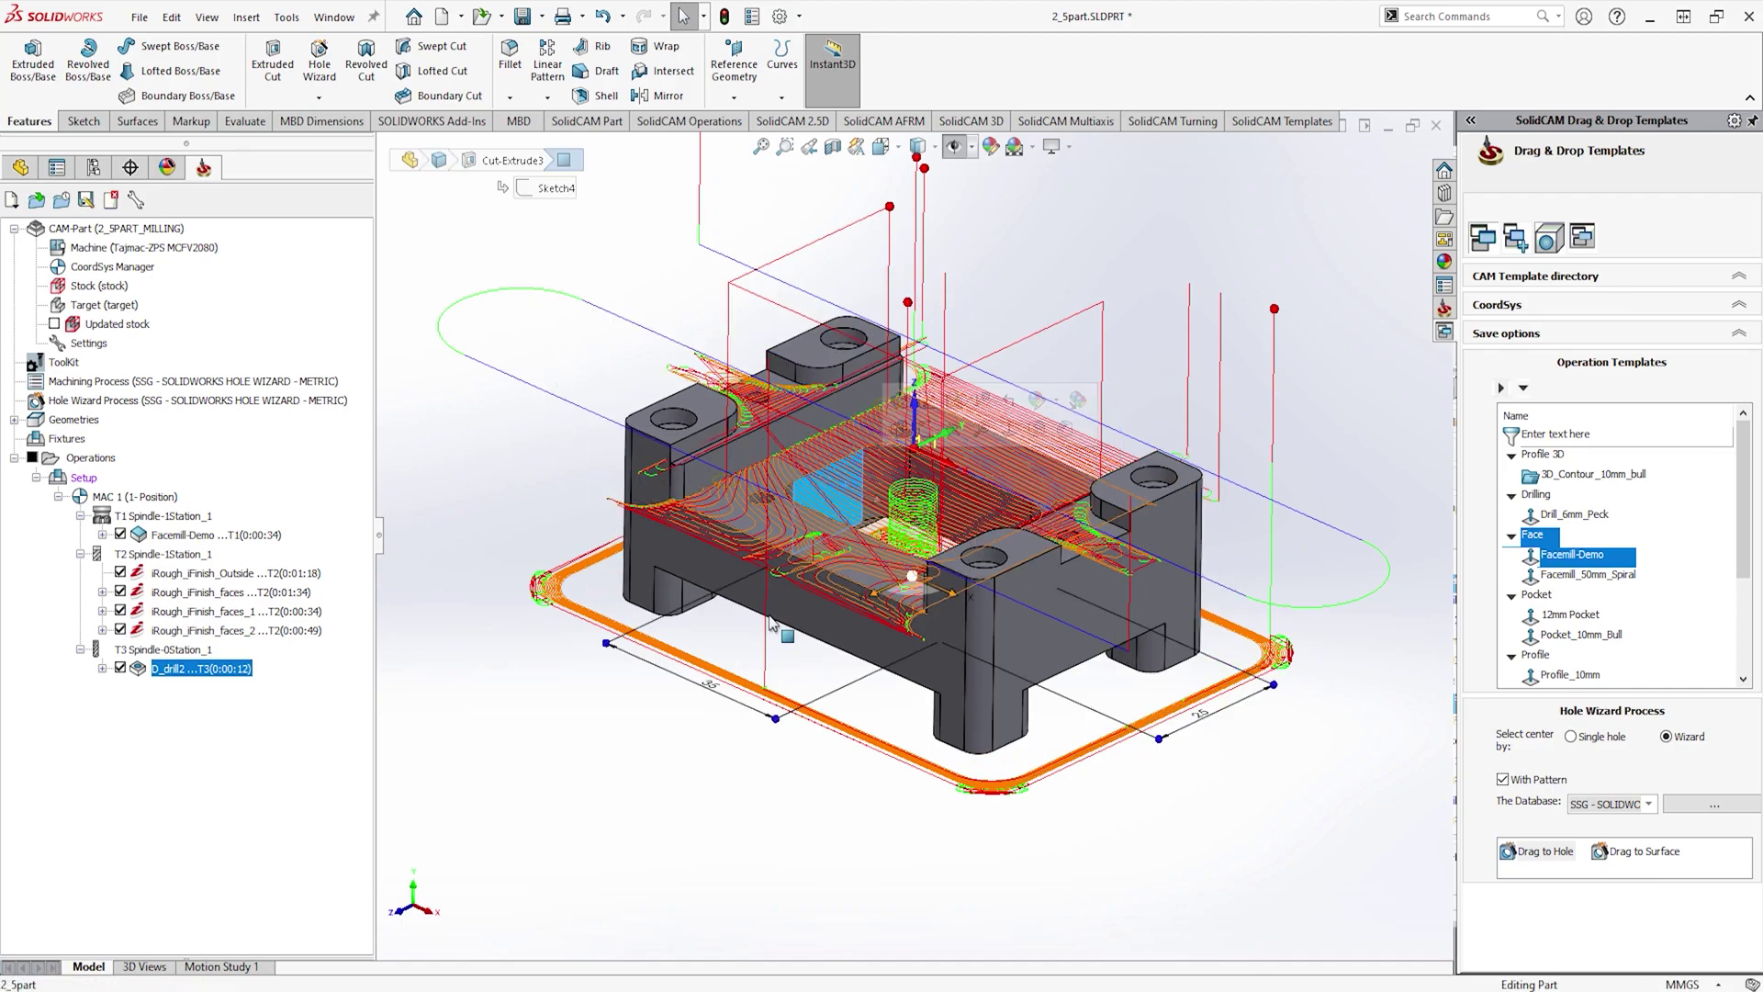
{"action": "left_click", "coordinate": [708, 700]}
{"action": "left_click_drag", "start_coordinate": [712, 693], "coordinate": [798, 542]}
{"action": "left_click", "coordinate": [1002, 614]}
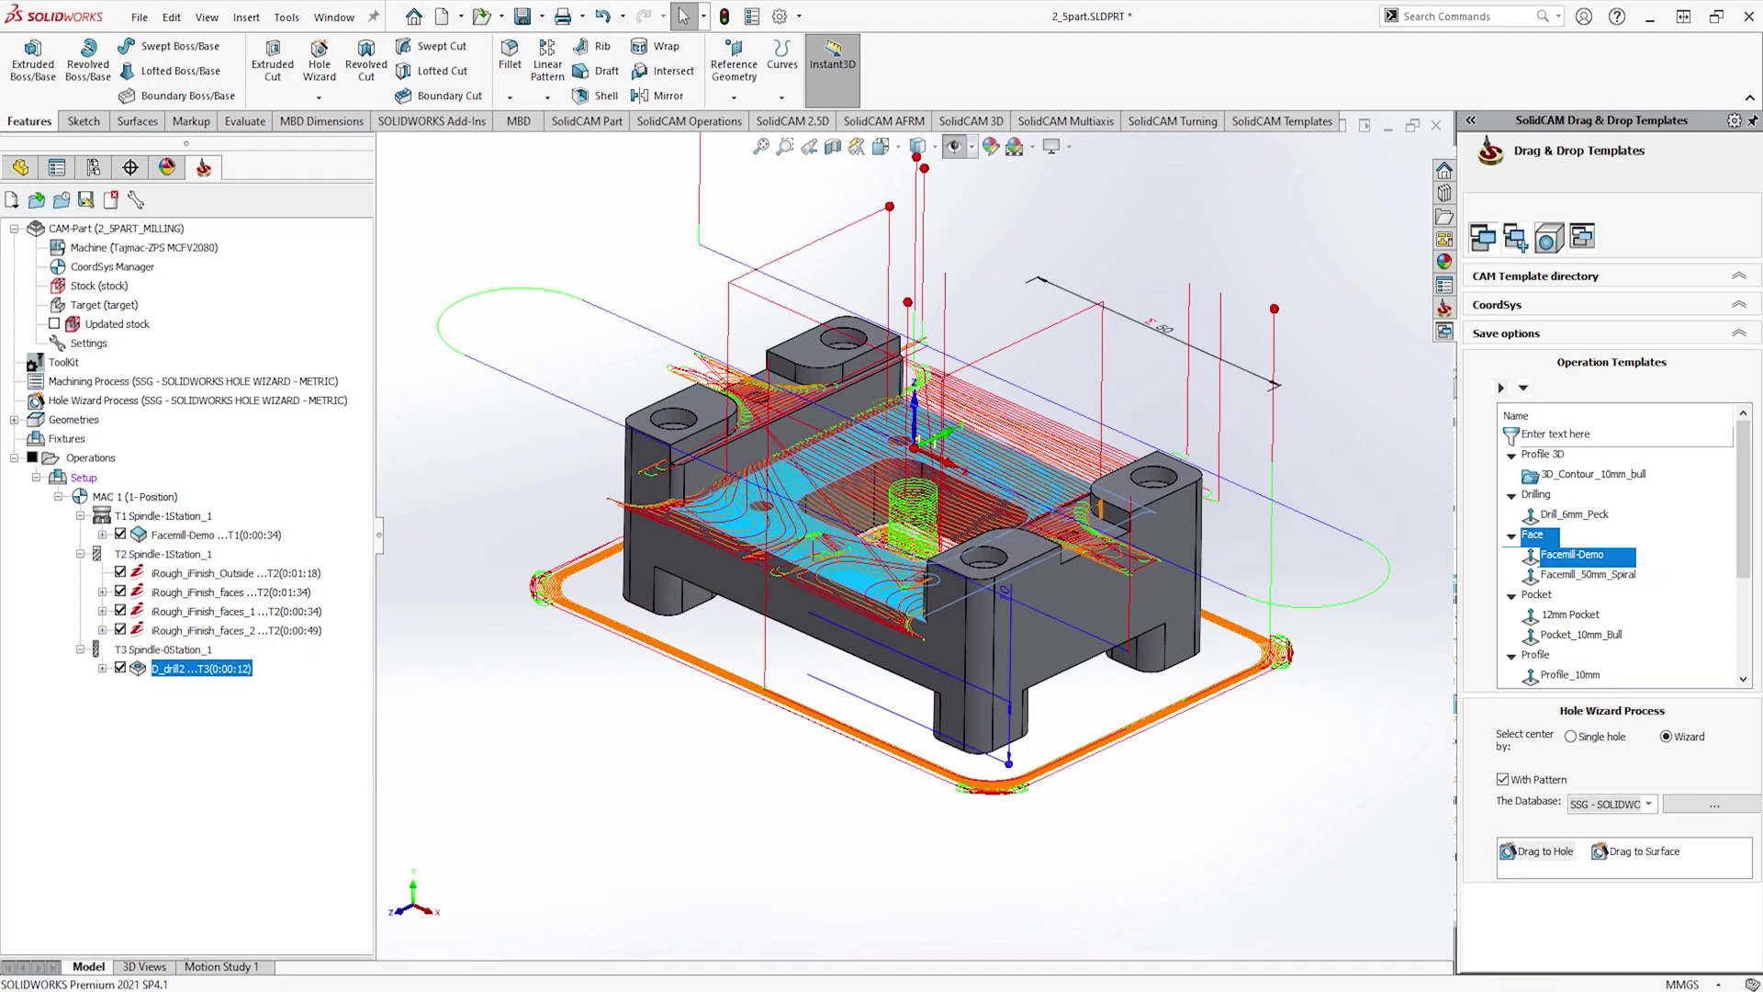
{"action": "left_click", "coordinate": [1098, 523]}
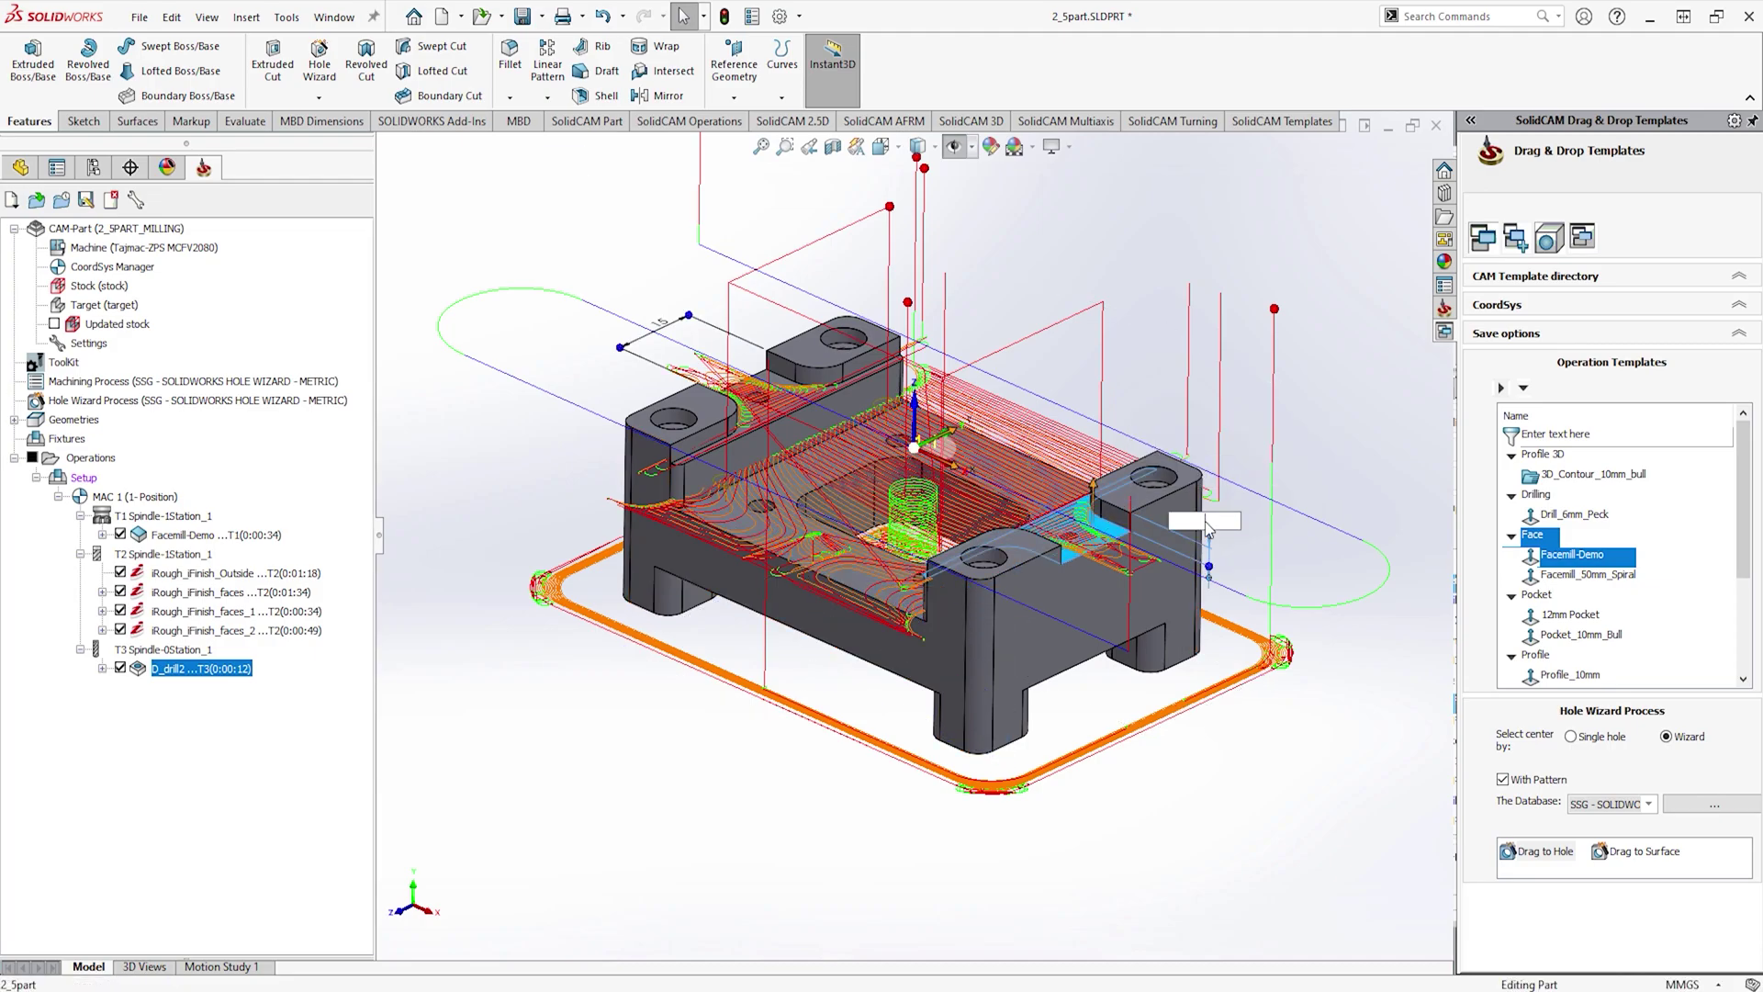
{"action": "left_click", "coordinate": [1147, 430]}
{"action": "middle_click_drag", "start_coordinate": [1026, 373], "coordinate": [984, 470]}
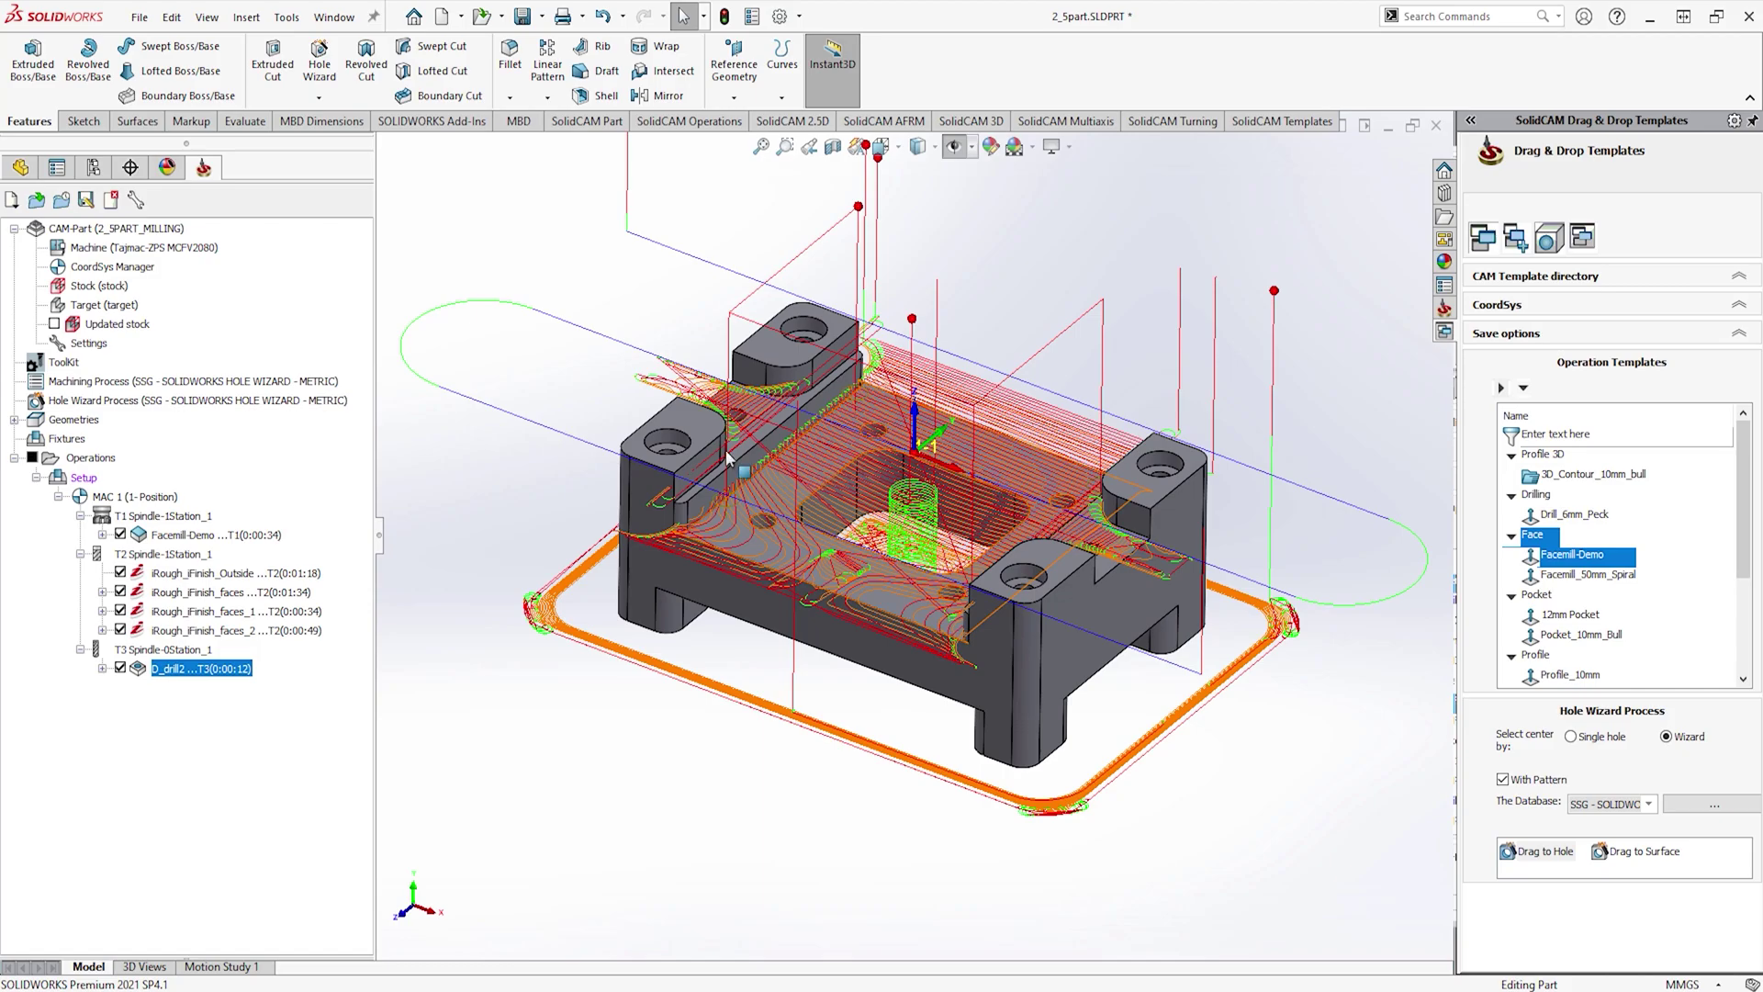
Step: Resynchronize the CAM-Part's operations with the changed bracket design and rotate the view
{"action": "double_click", "coordinate": [136, 235]}
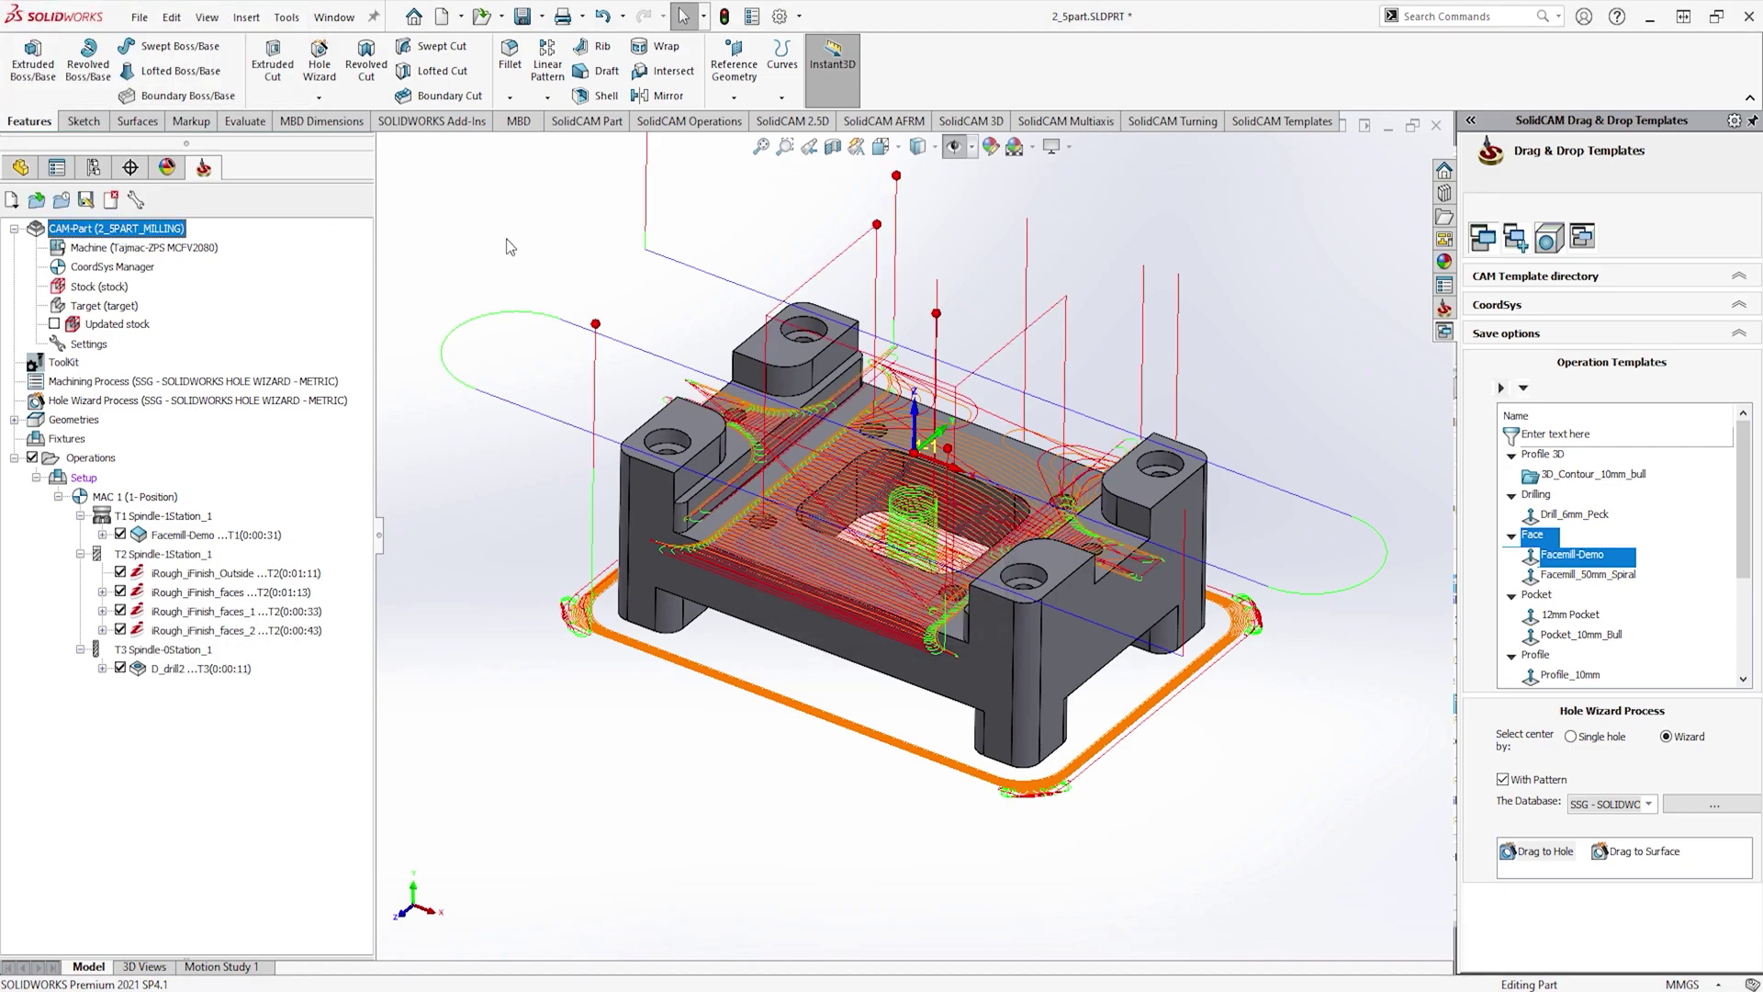
{"action": "middle_click_drag", "start_coordinate": [916, 560], "coordinate": [1056, 542]}
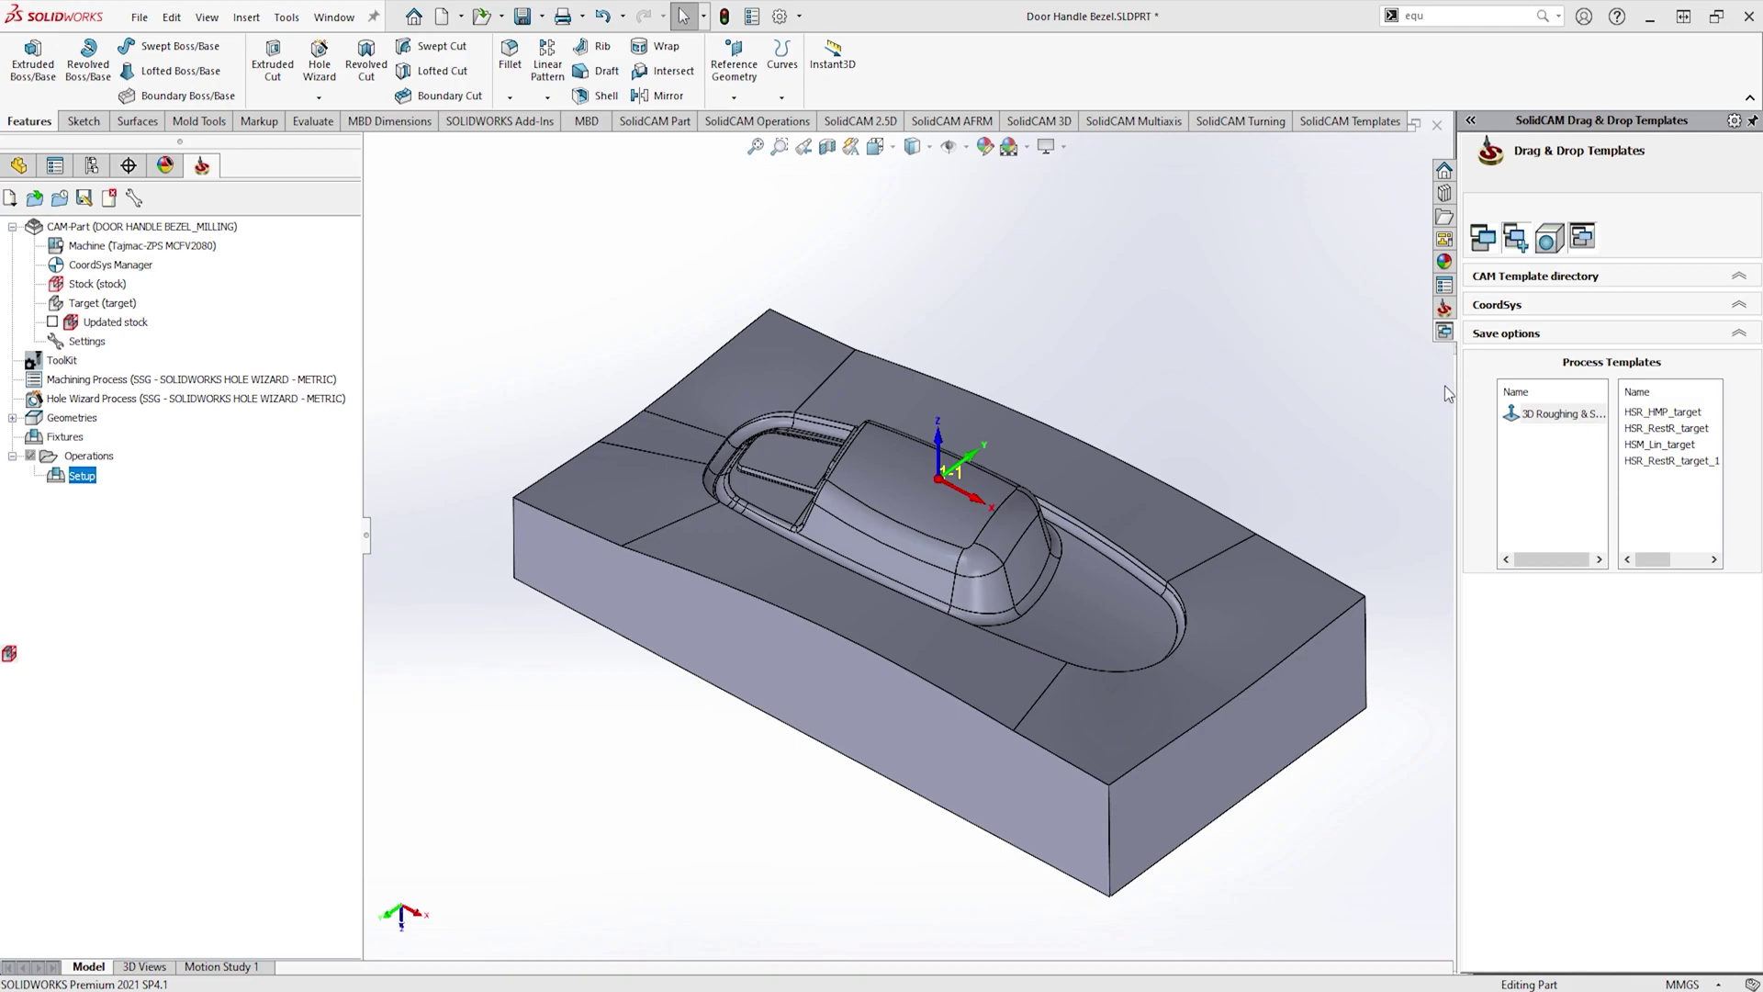
Step: Apply the 3D Roughing process template to the bezel's top face, accepting the common data, for four roughing operations
{"action": "left_click_drag", "start_coordinate": [1552, 414], "coordinate": [911, 482]}
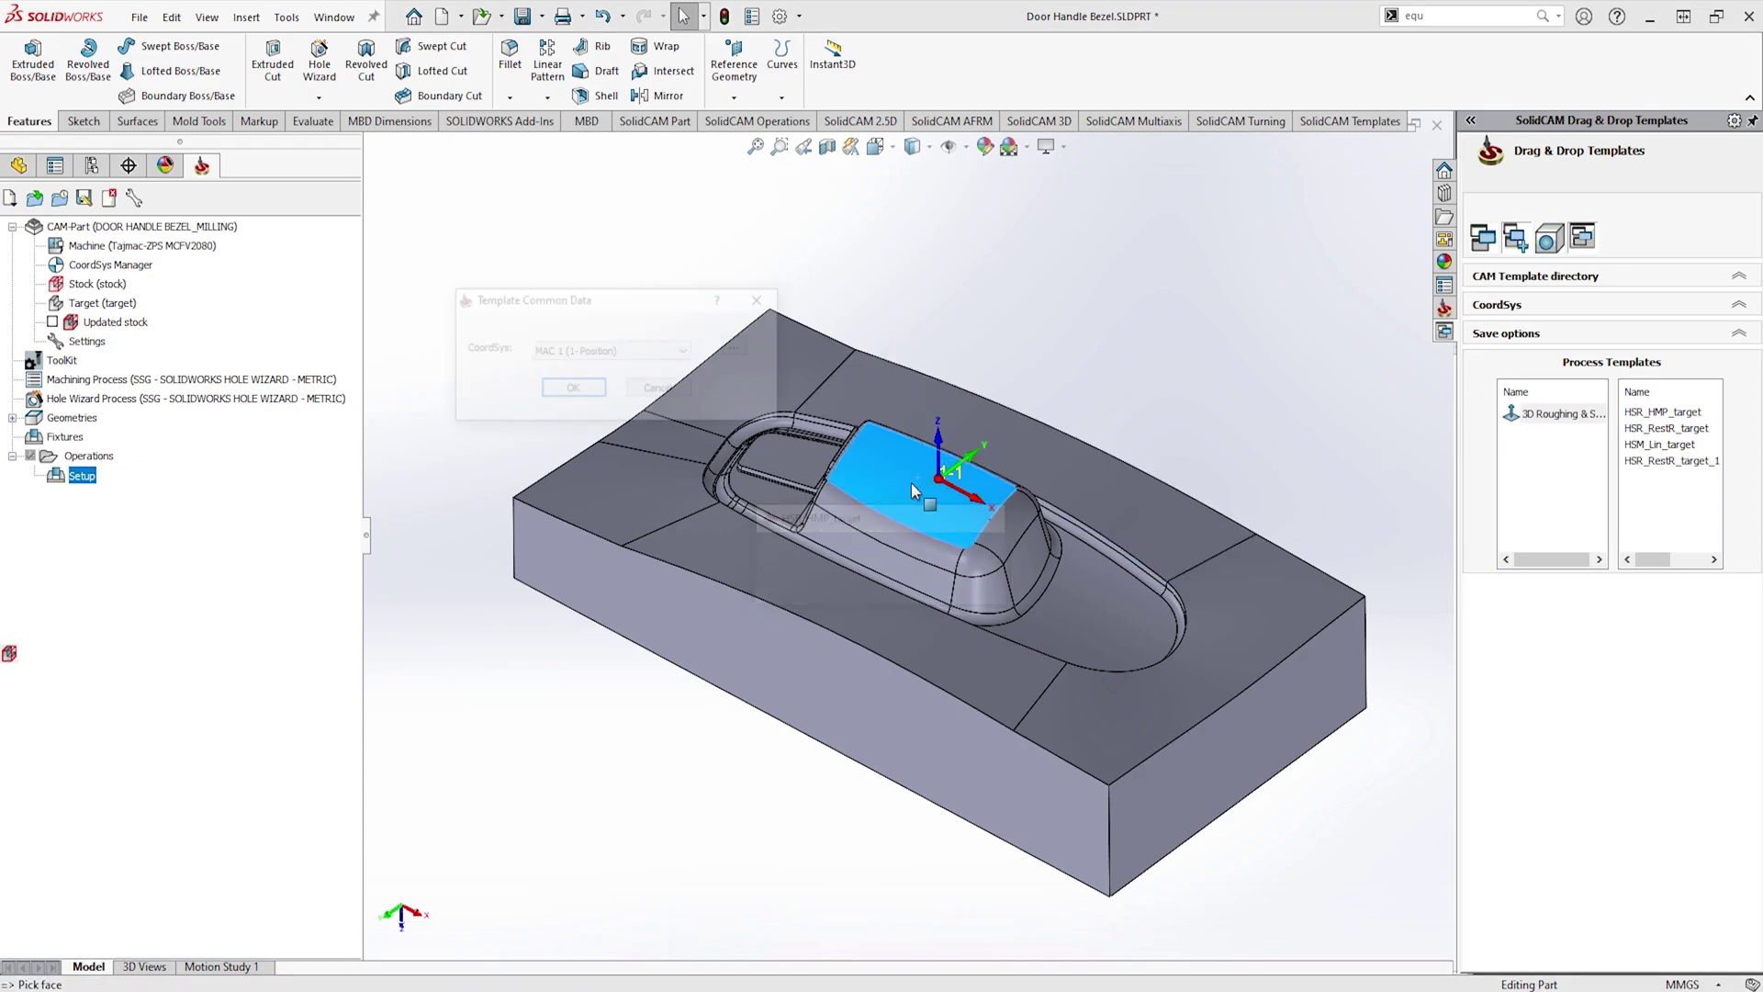
{"action": "left_click", "coordinate": [599, 389]}
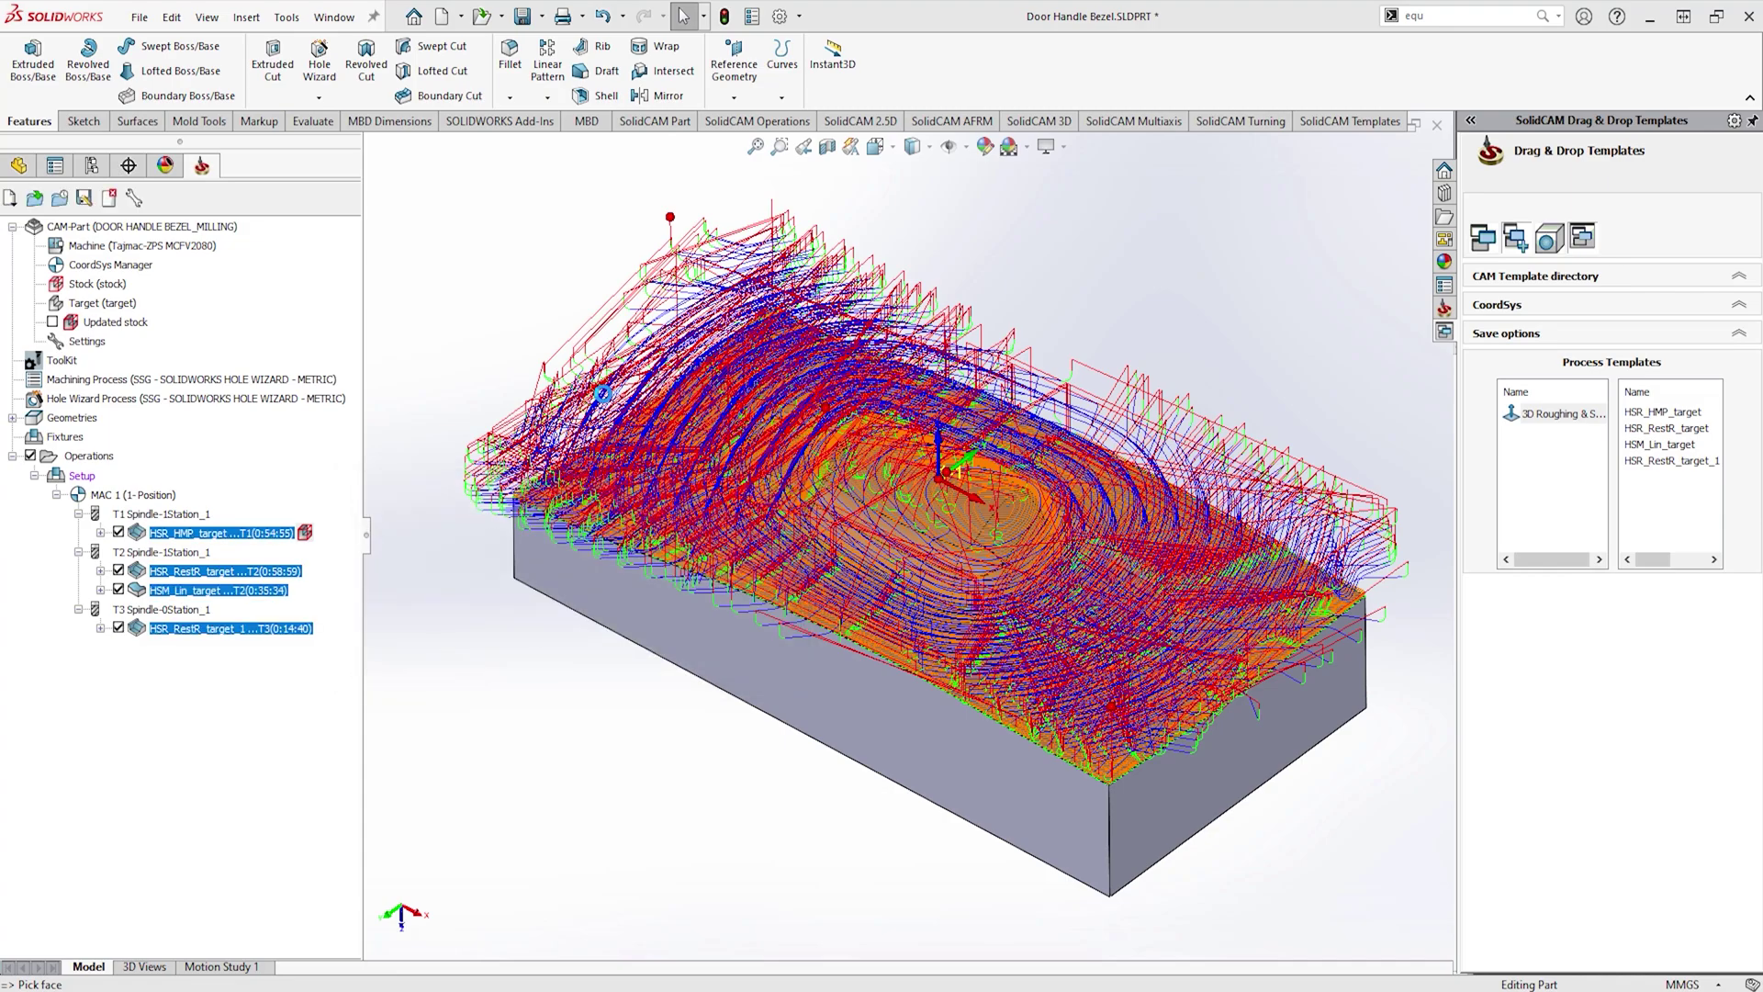
Step: Hide the operation toolpaths and calculate the updated stock after HSR_RestR_target_1
{"action": "left_click", "coordinate": [119, 533]}
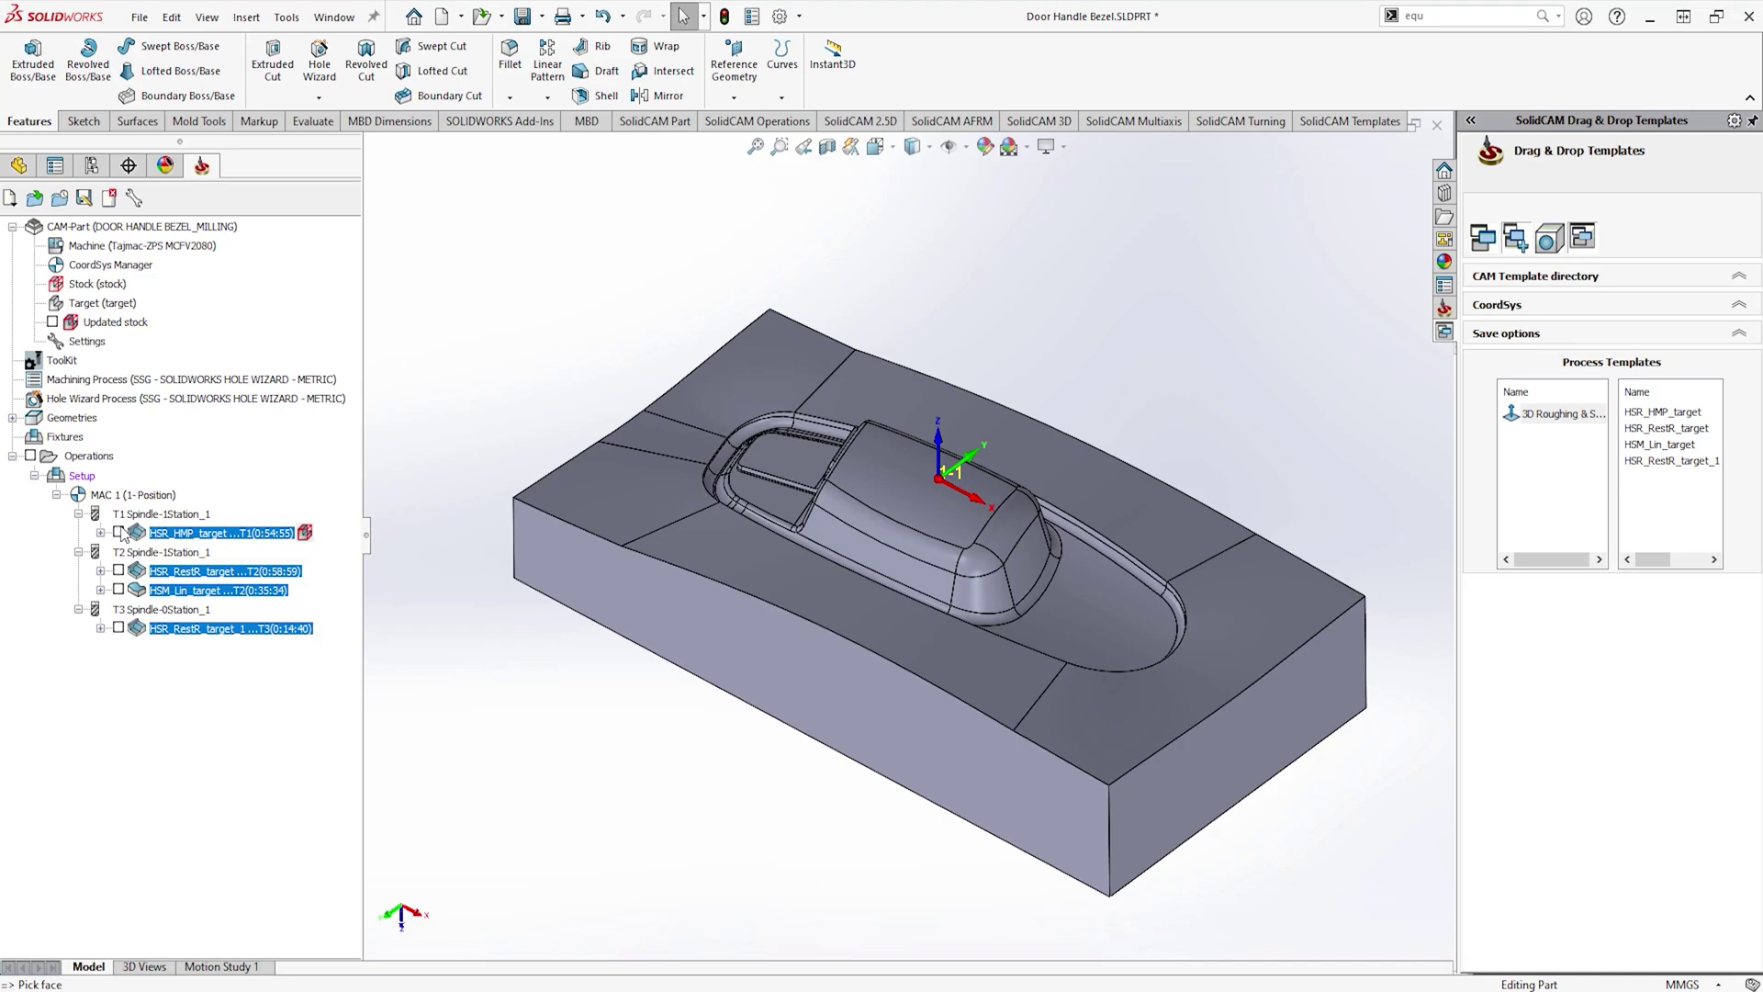
{"action": "left_click", "coordinate": [53, 321]}
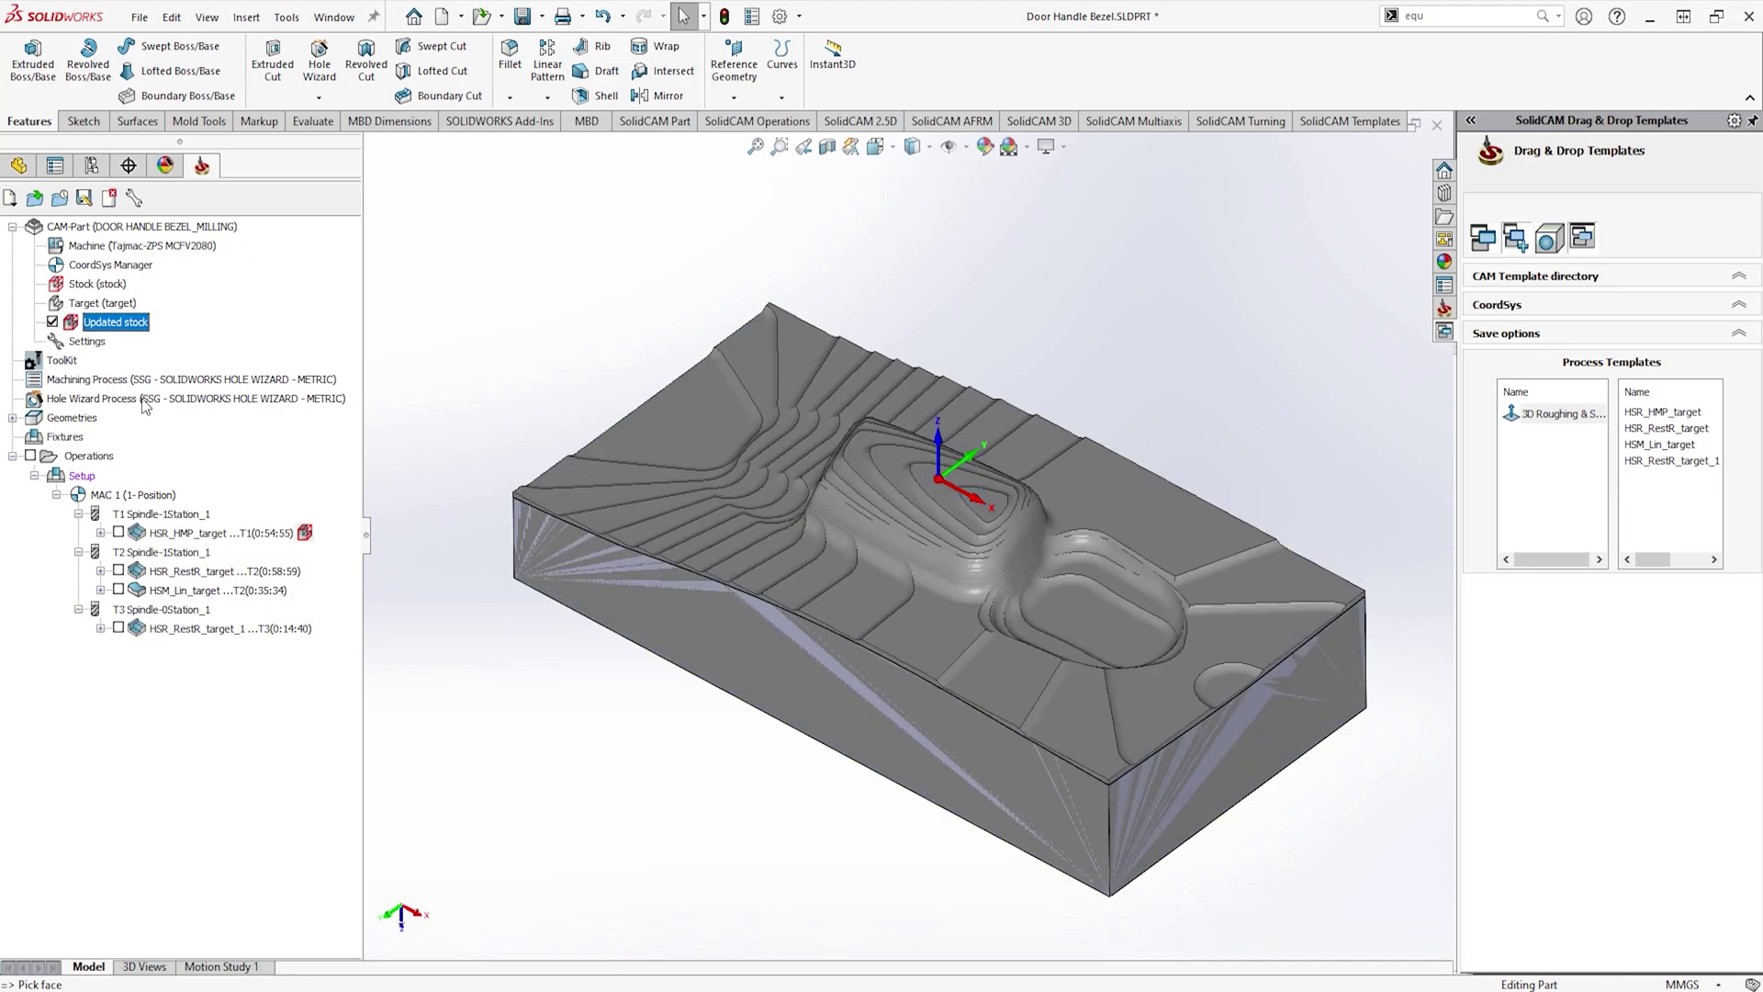
{"action": "mouse_move", "coordinate": [313, 590]}
{"action": "left_click", "coordinate": [324, 628]}
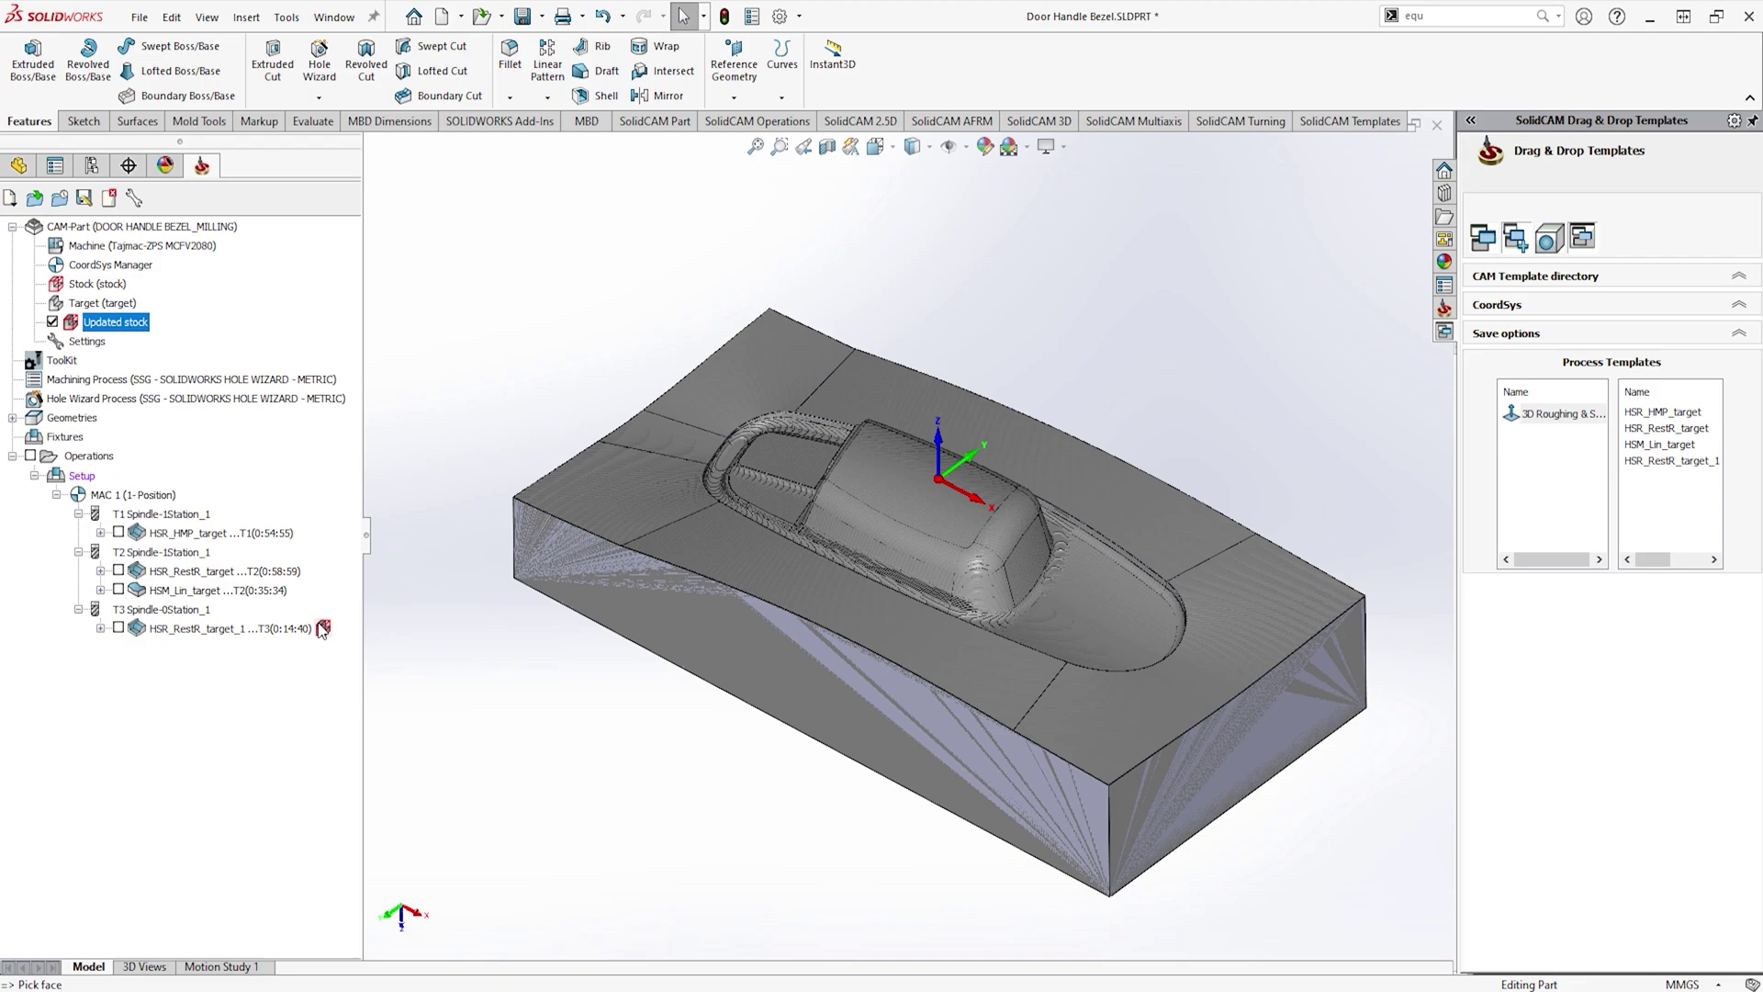
Step: Hide the updated stock, then in the design tree show the Component body and hide Core
{"action": "left_click", "coordinate": [53, 321]}
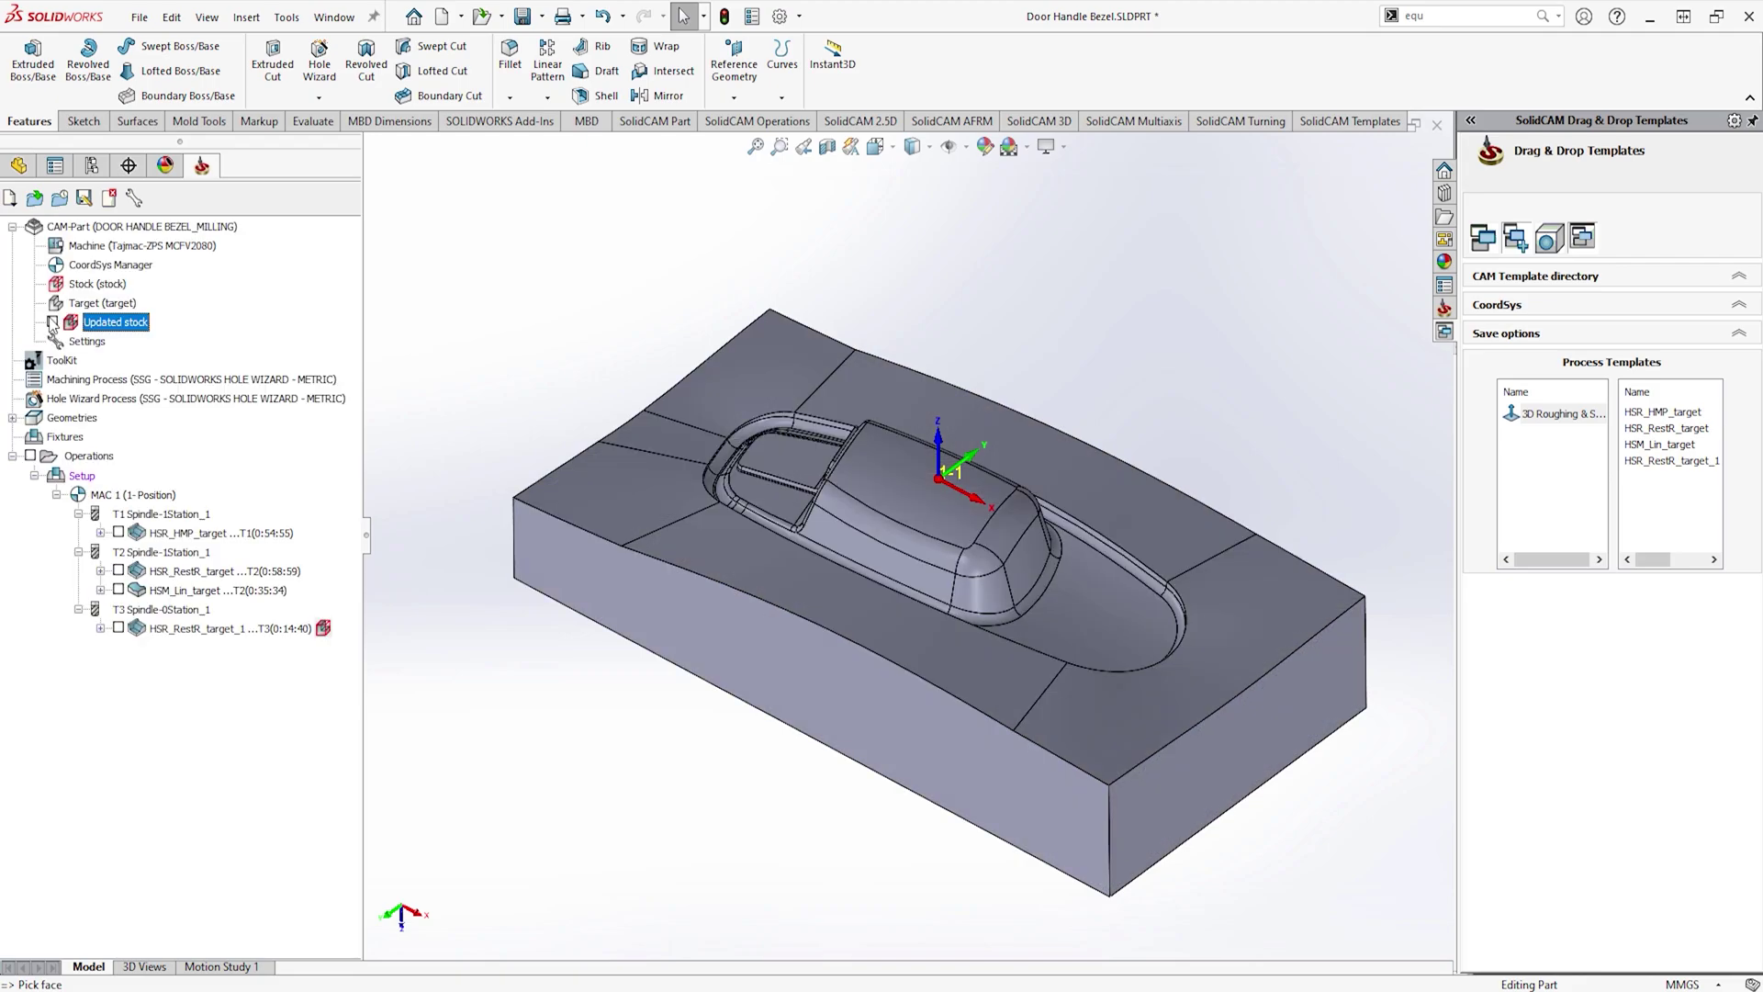
{"action": "left_click", "coordinate": [17, 168]}
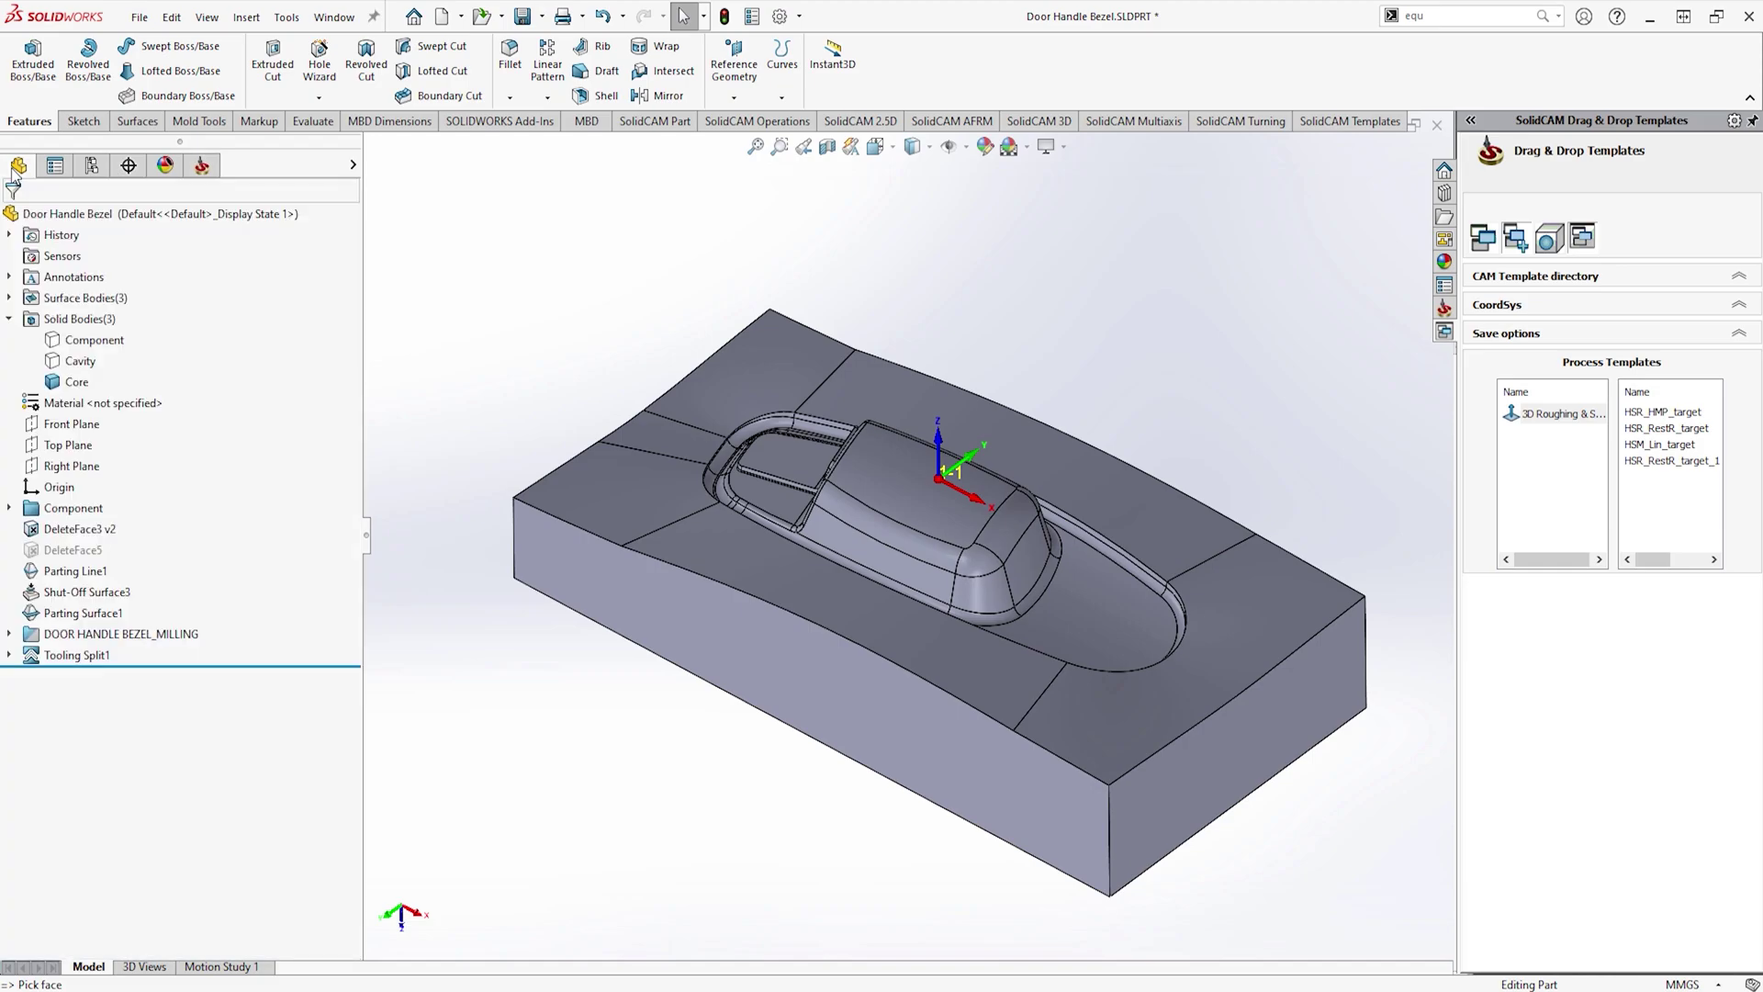
{"action": "left_click", "coordinate": [92, 340]}
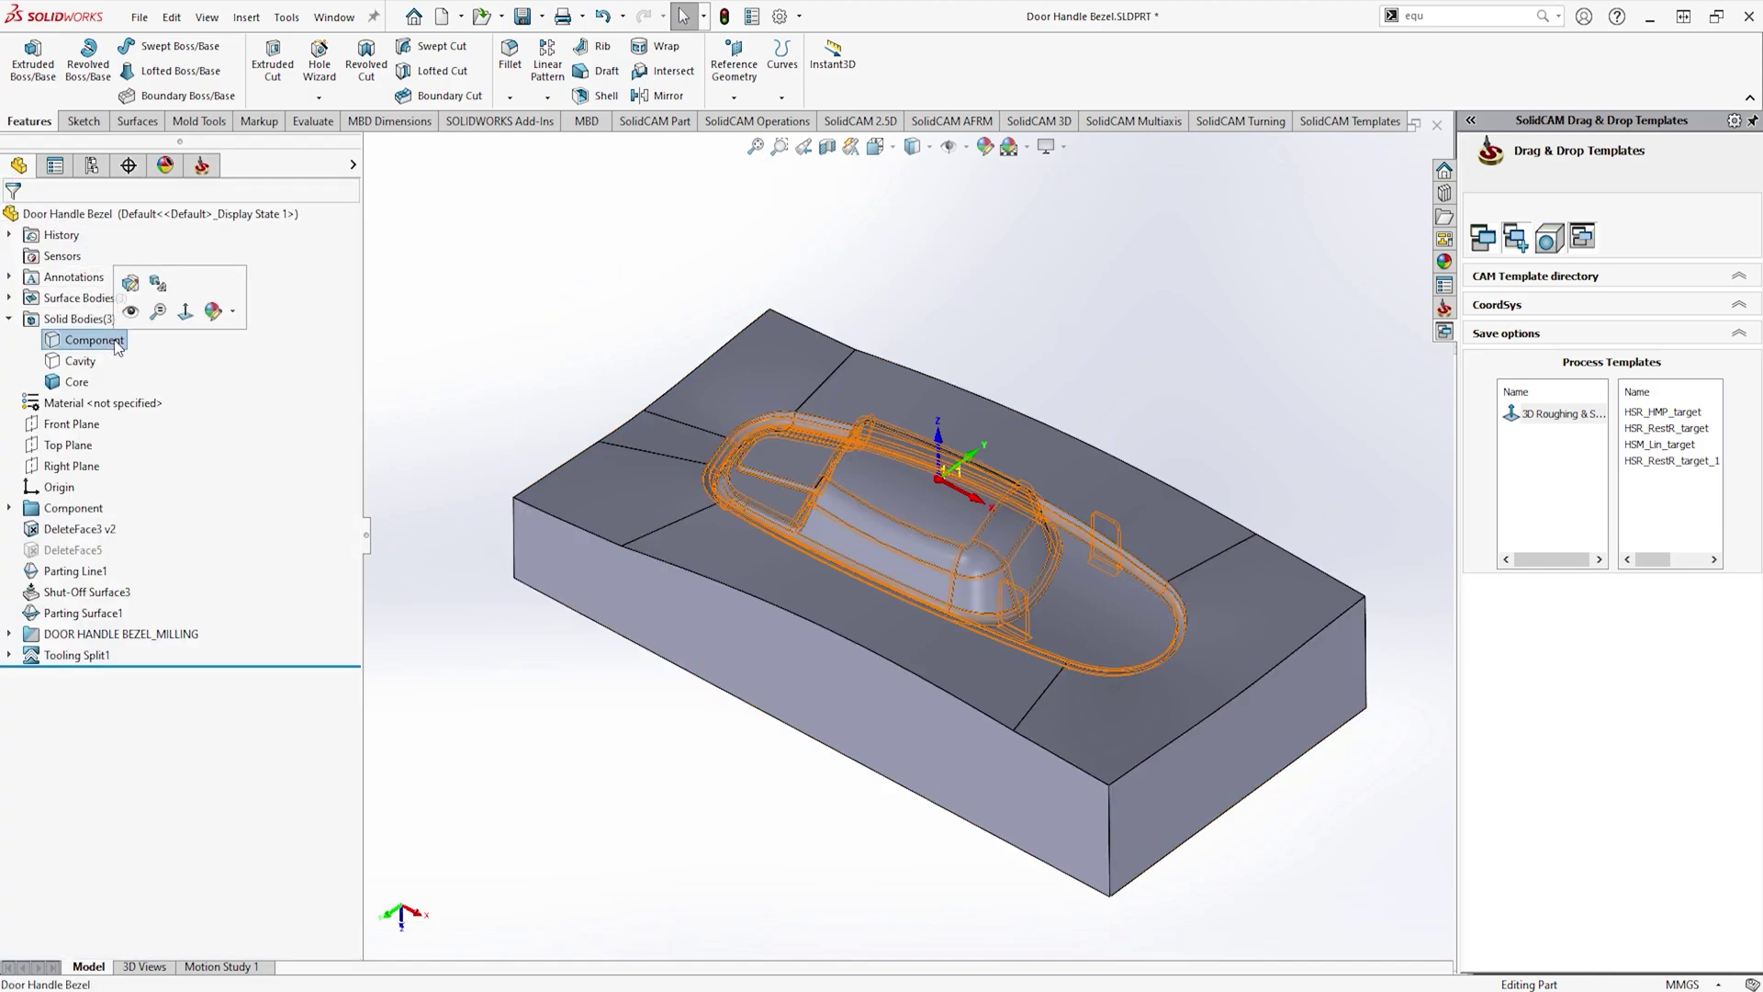
{"action": "left_click", "coordinate": [125, 320]}
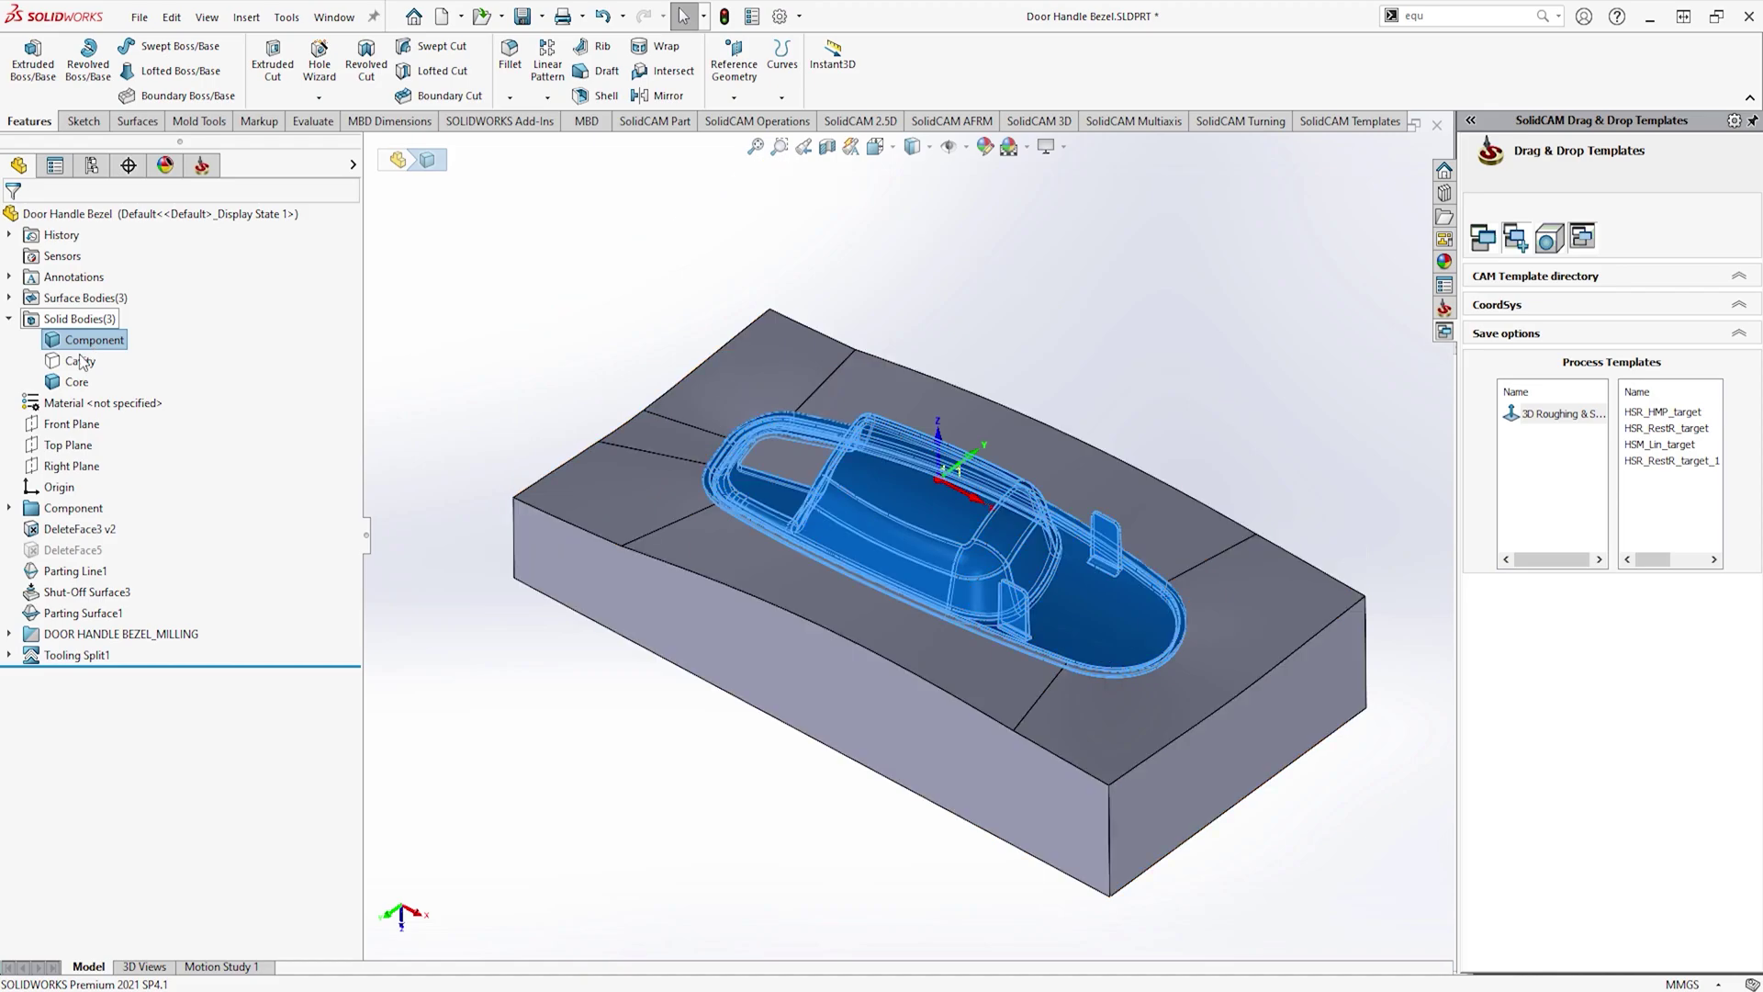
{"action": "left_click", "coordinate": [69, 382]}
{"action": "left_click", "coordinate": [124, 361]}
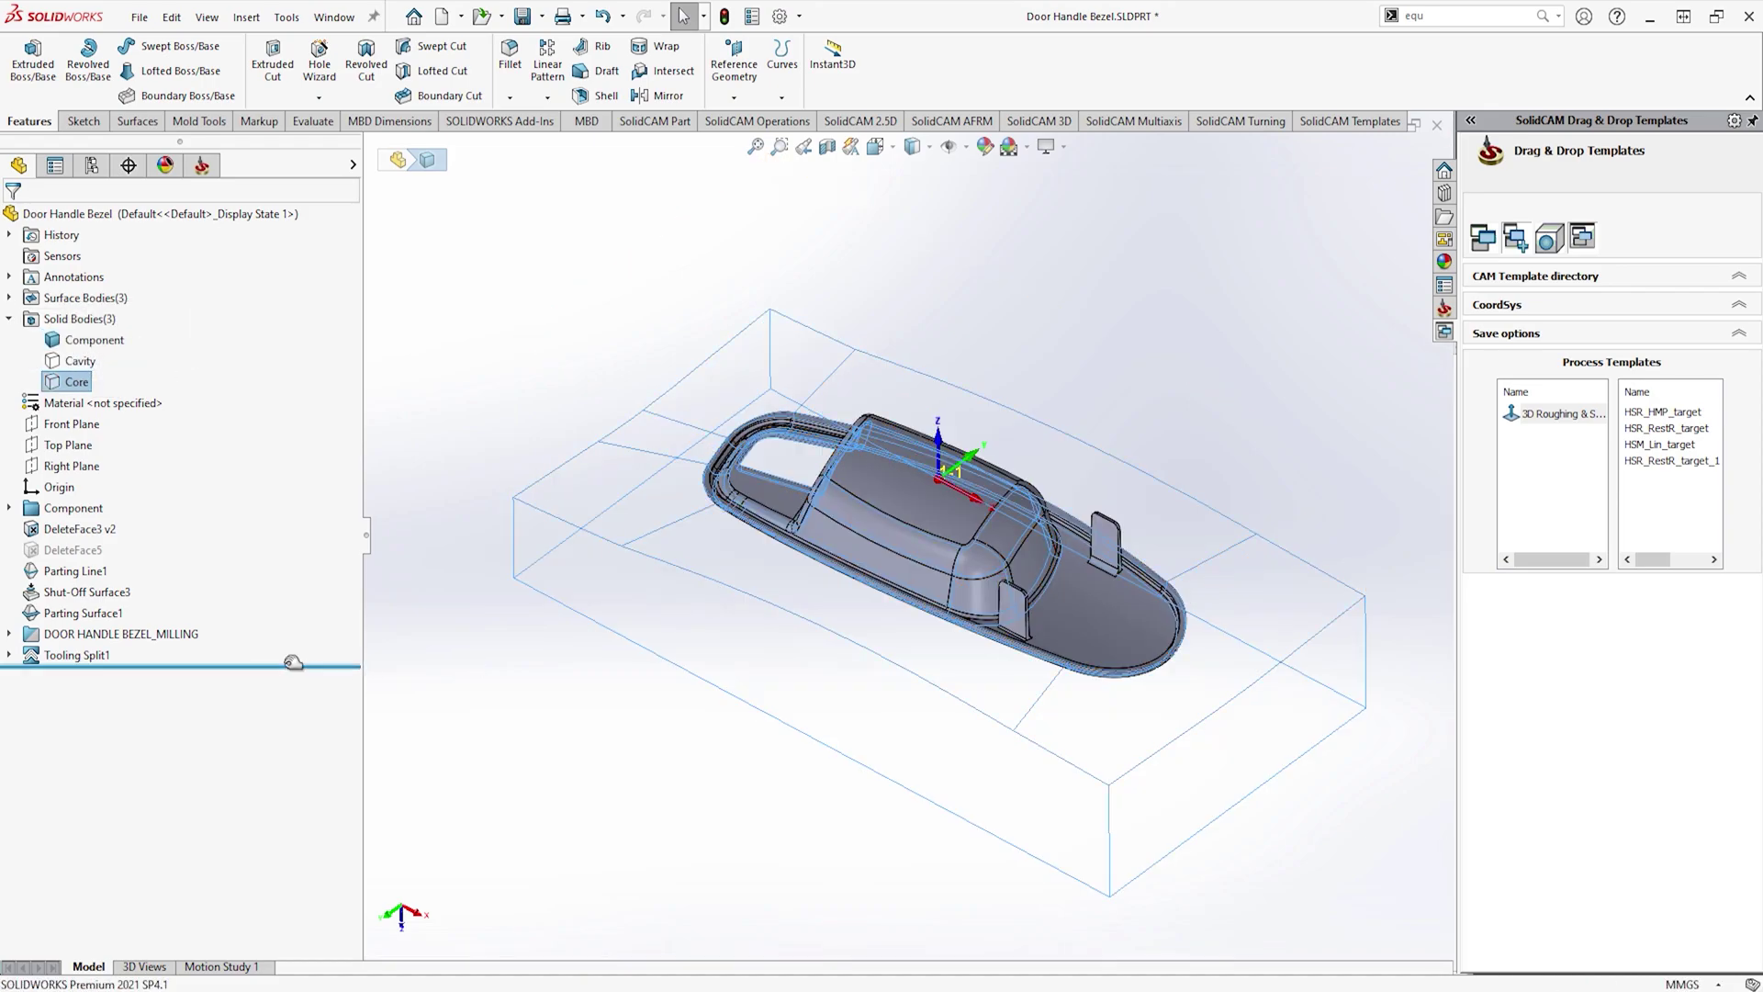
Step: Roll back the feature history and suppress DeleteFace3 v2 to restore the round opening
{"action": "left_click_drag", "start_coordinate": [291, 665], "coordinate": [250, 562]}
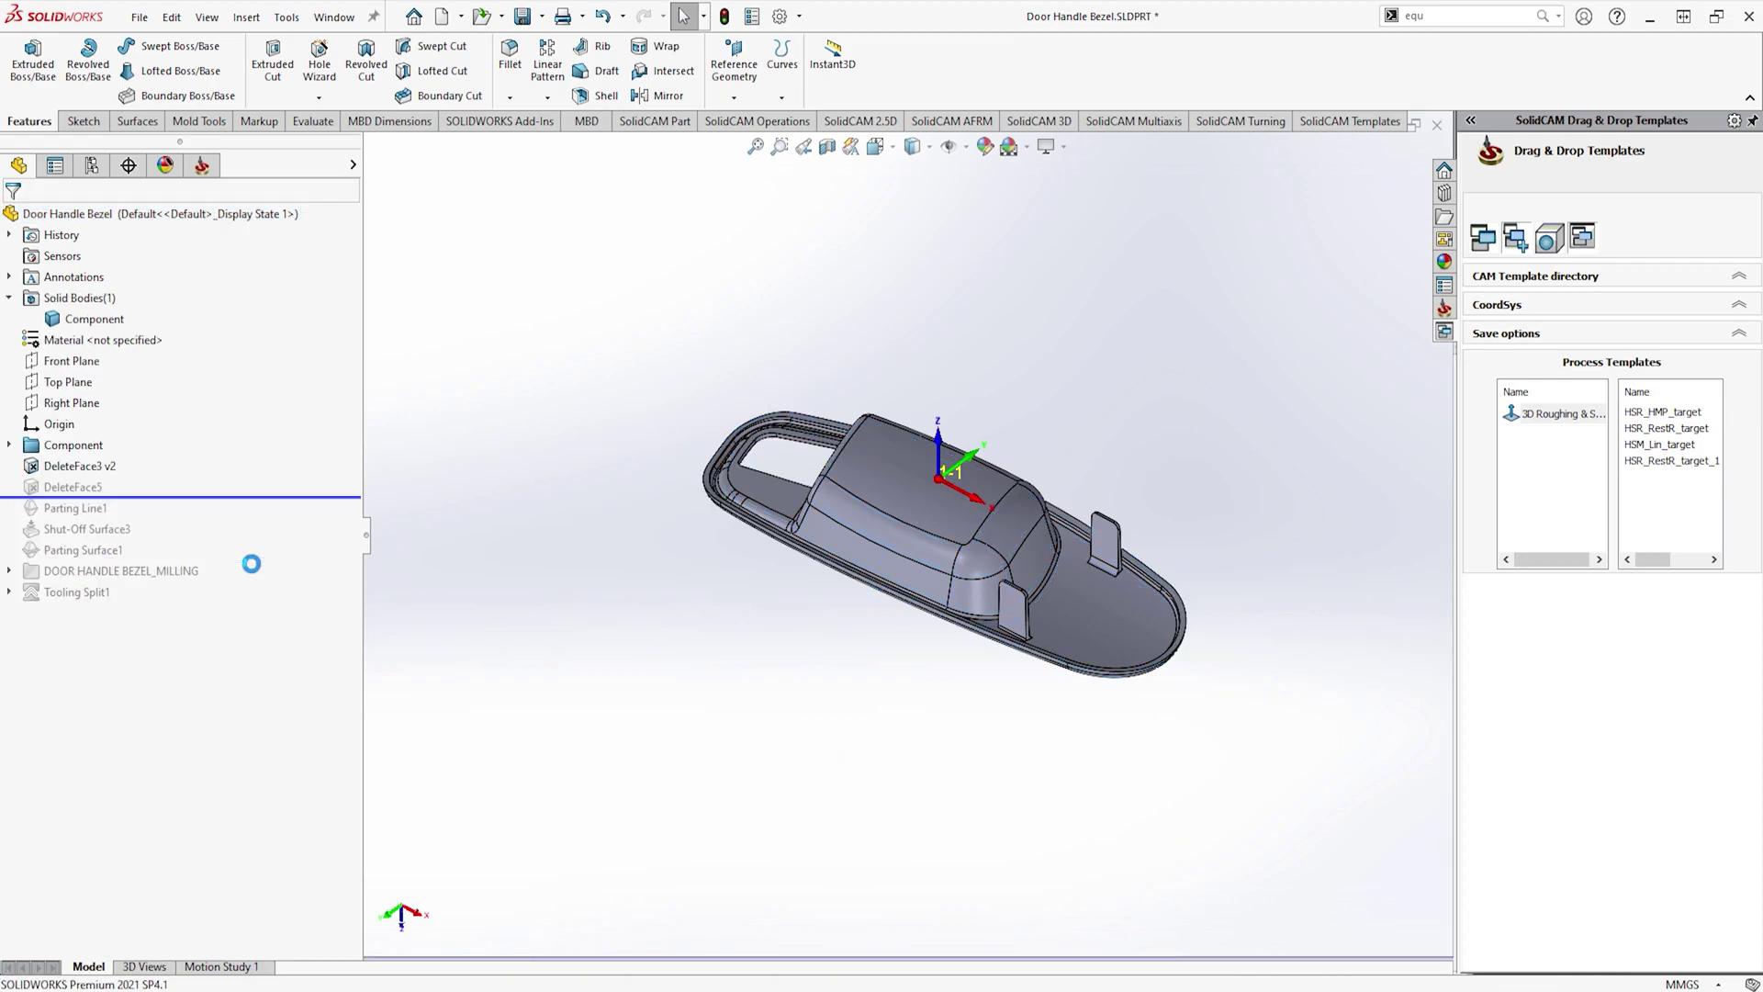
{"action": "left_click", "coordinate": [105, 469]}
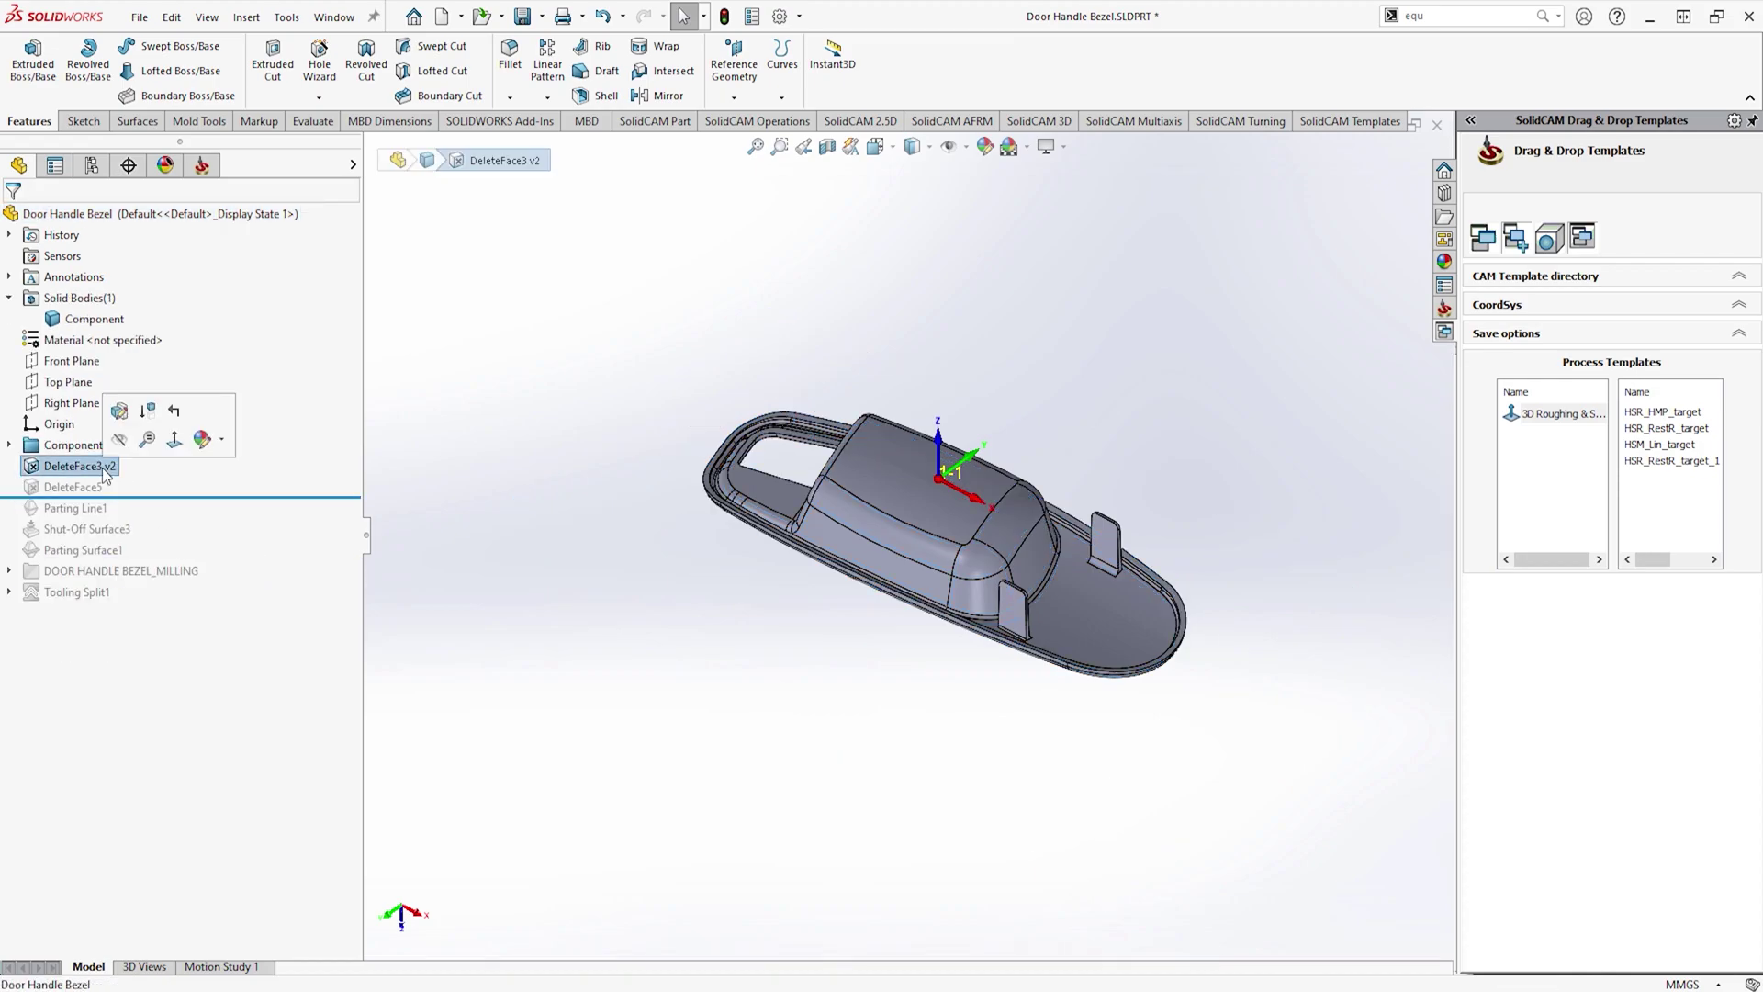
{"action": "left_click", "coordinate": [147, 415]}
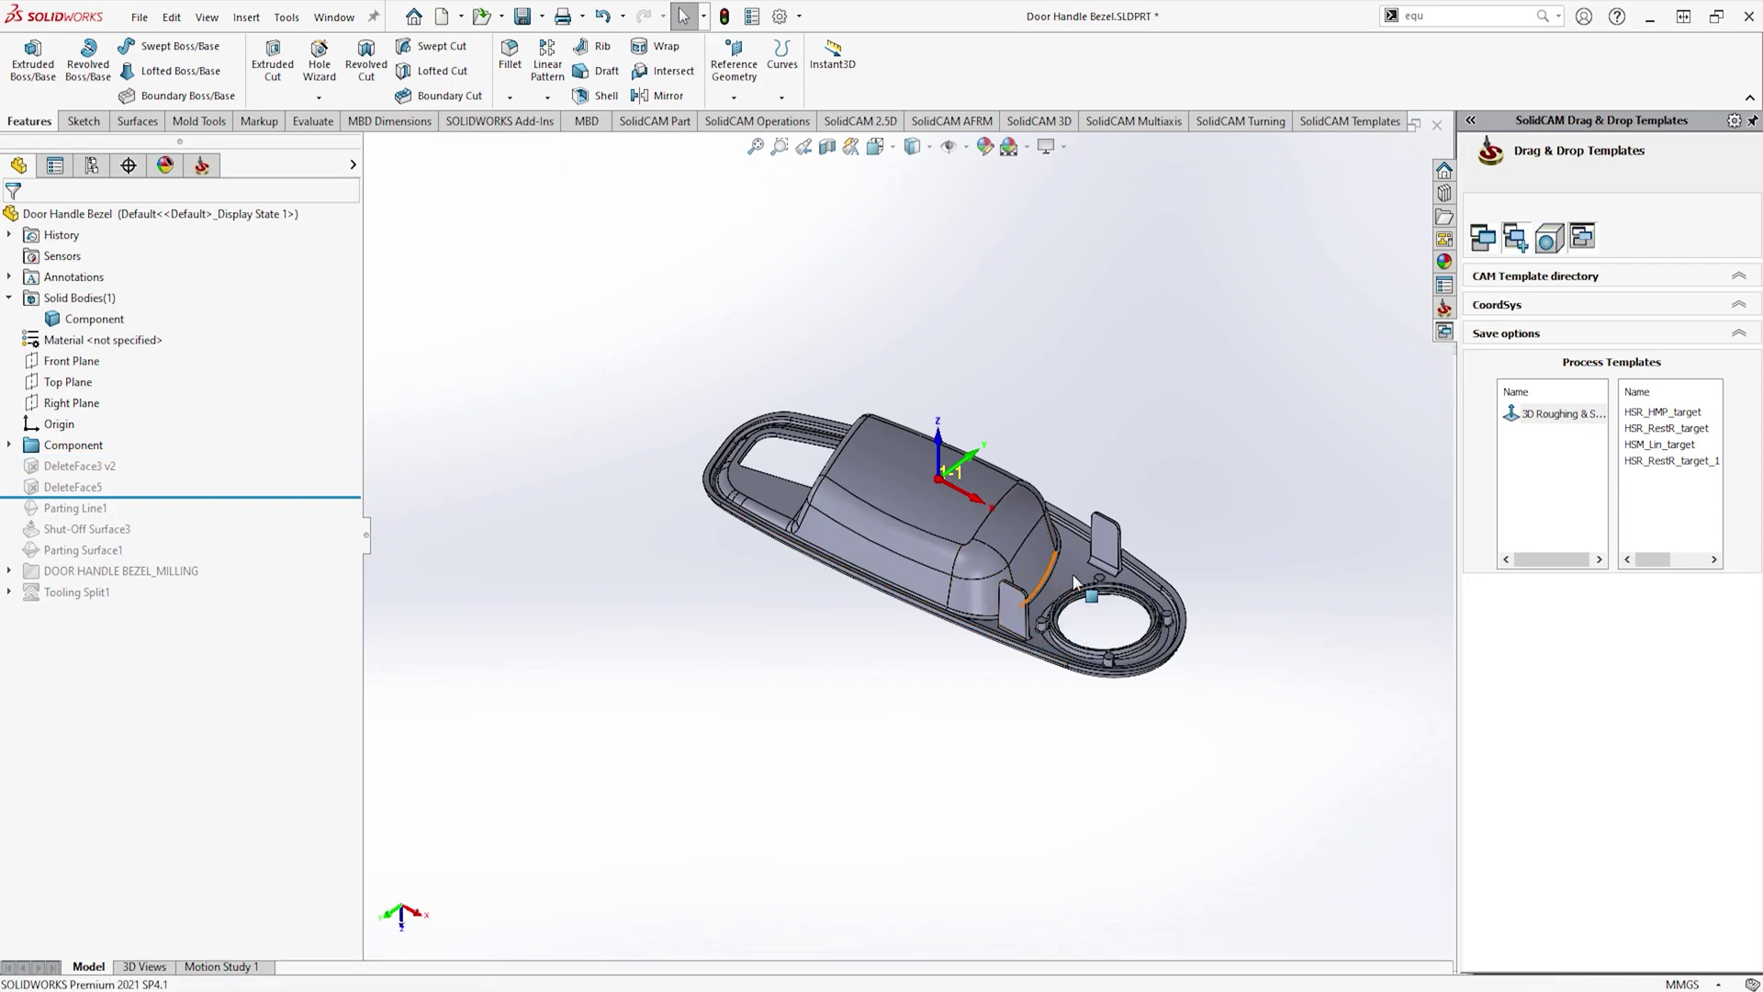
{"action": "mouse_move", "coordinate": [996, 686]}
{"action": "middle_mouse_down"}
{"action": "mouse_move", "coordinate": [1025, 569]}
{"action": "mouse_move", "coordinate": [1039, 292]}
{"action": "mouse_move", "coordinate": [981, 683]}
{"action": "middle_mouse_up"}
Step: Roll the history forward below Tooling Split1 to rebuild the core with its circular recess
{"action": "left_click_drag", "start_coordinate": [224, 497], "coordinate": [216, 604]}
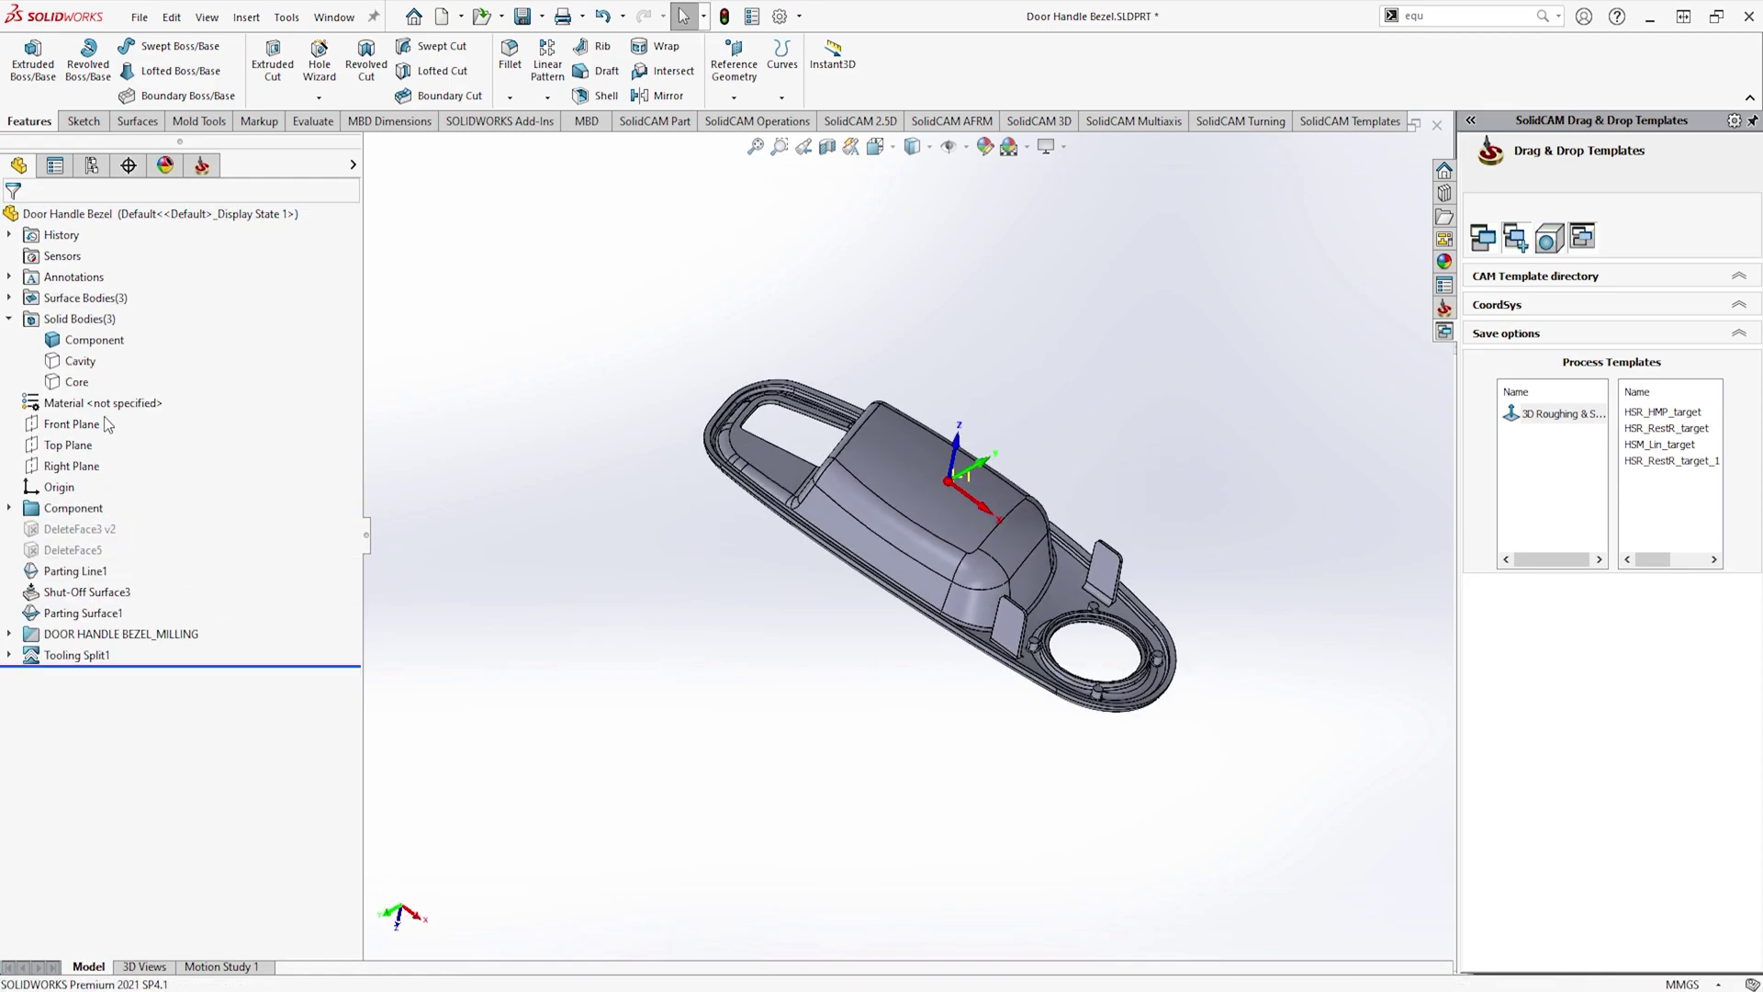
{"action": "left_click", "coordinate": [88, 382]}
{"action": "left_click", "coordinate": [94, 340]}
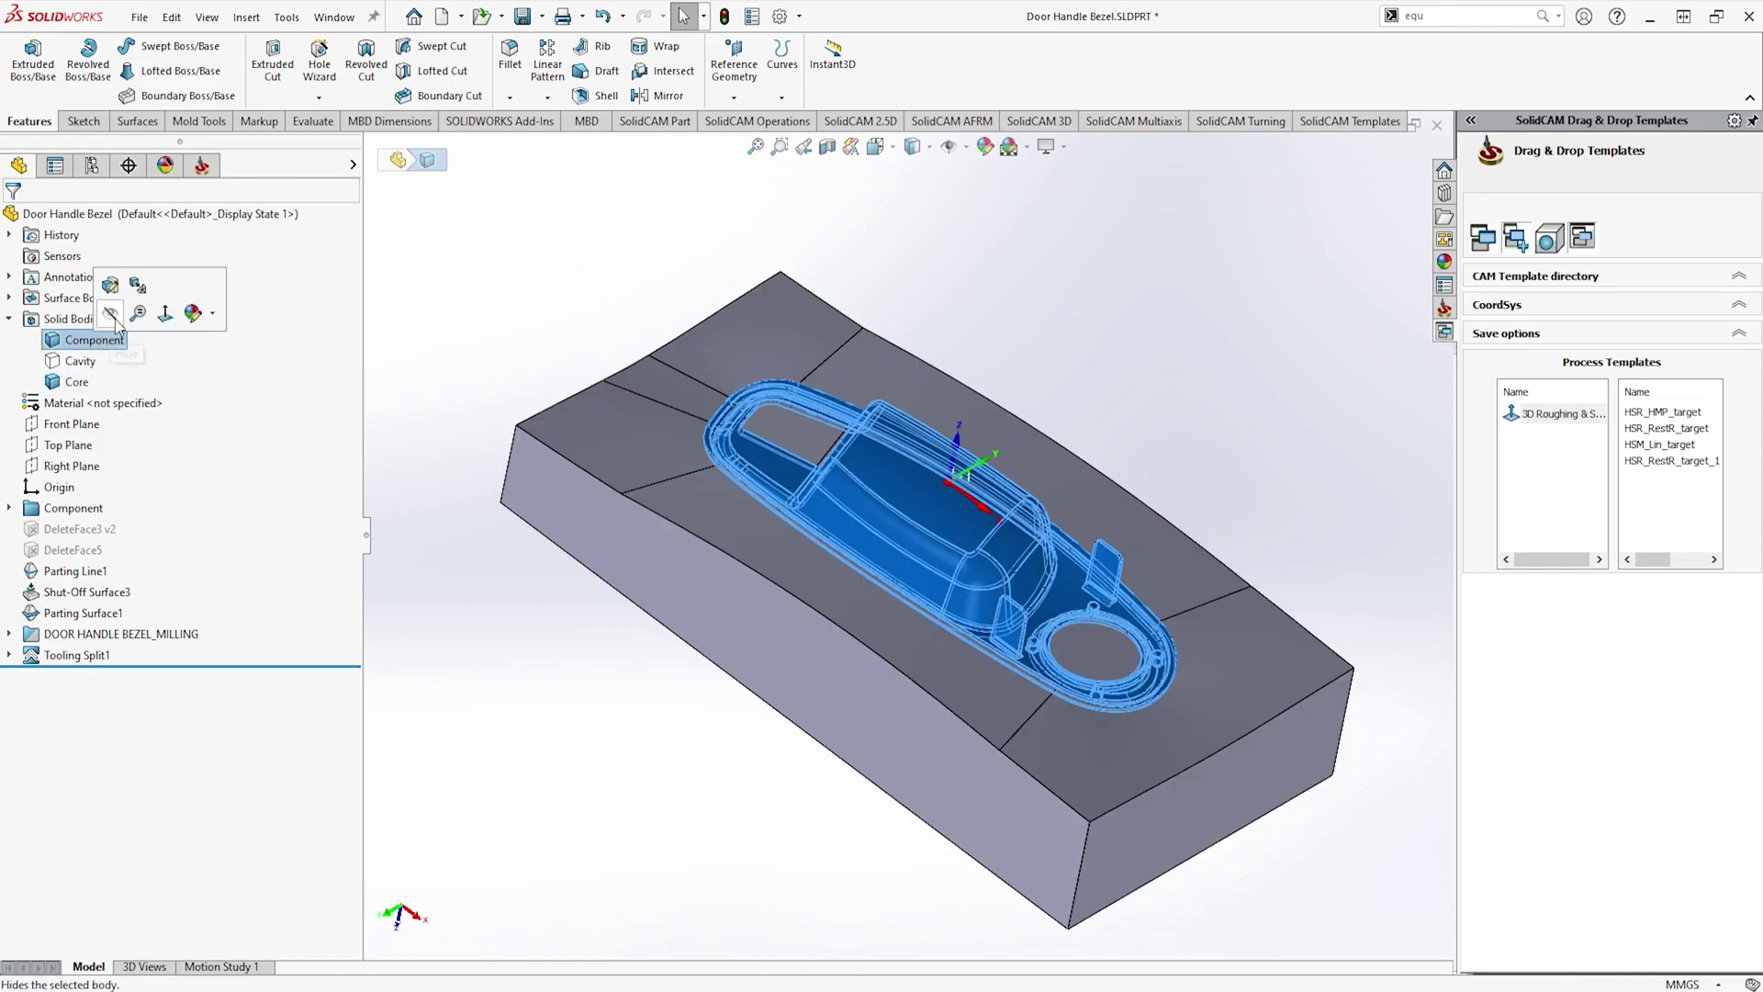
{"action": "left_click", "coordinate": [774, 762]}
{"action": "middle_click_drag", "start_coordinate": [774, 762], "coordinate": [1054, 689]}
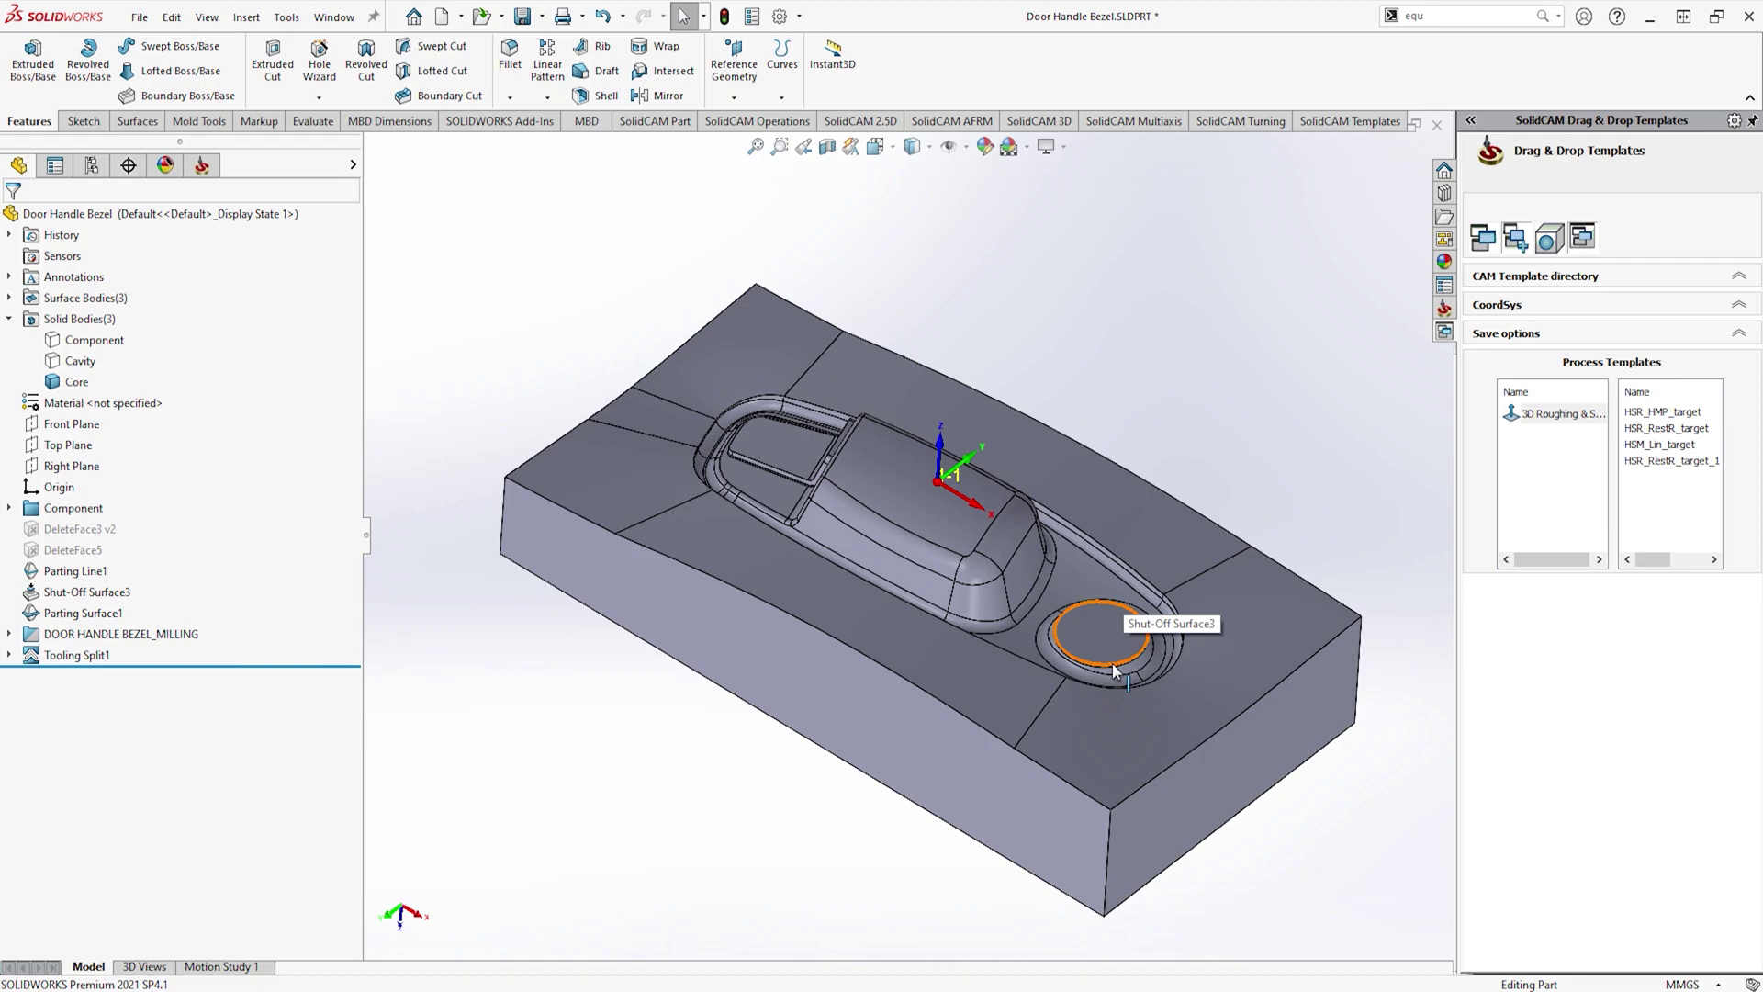
Step: Return to the SolidCAM Manager so all four bezel operations resynchronize and recalculate
{"action": "left_click", "coordinate": [197, 166]}
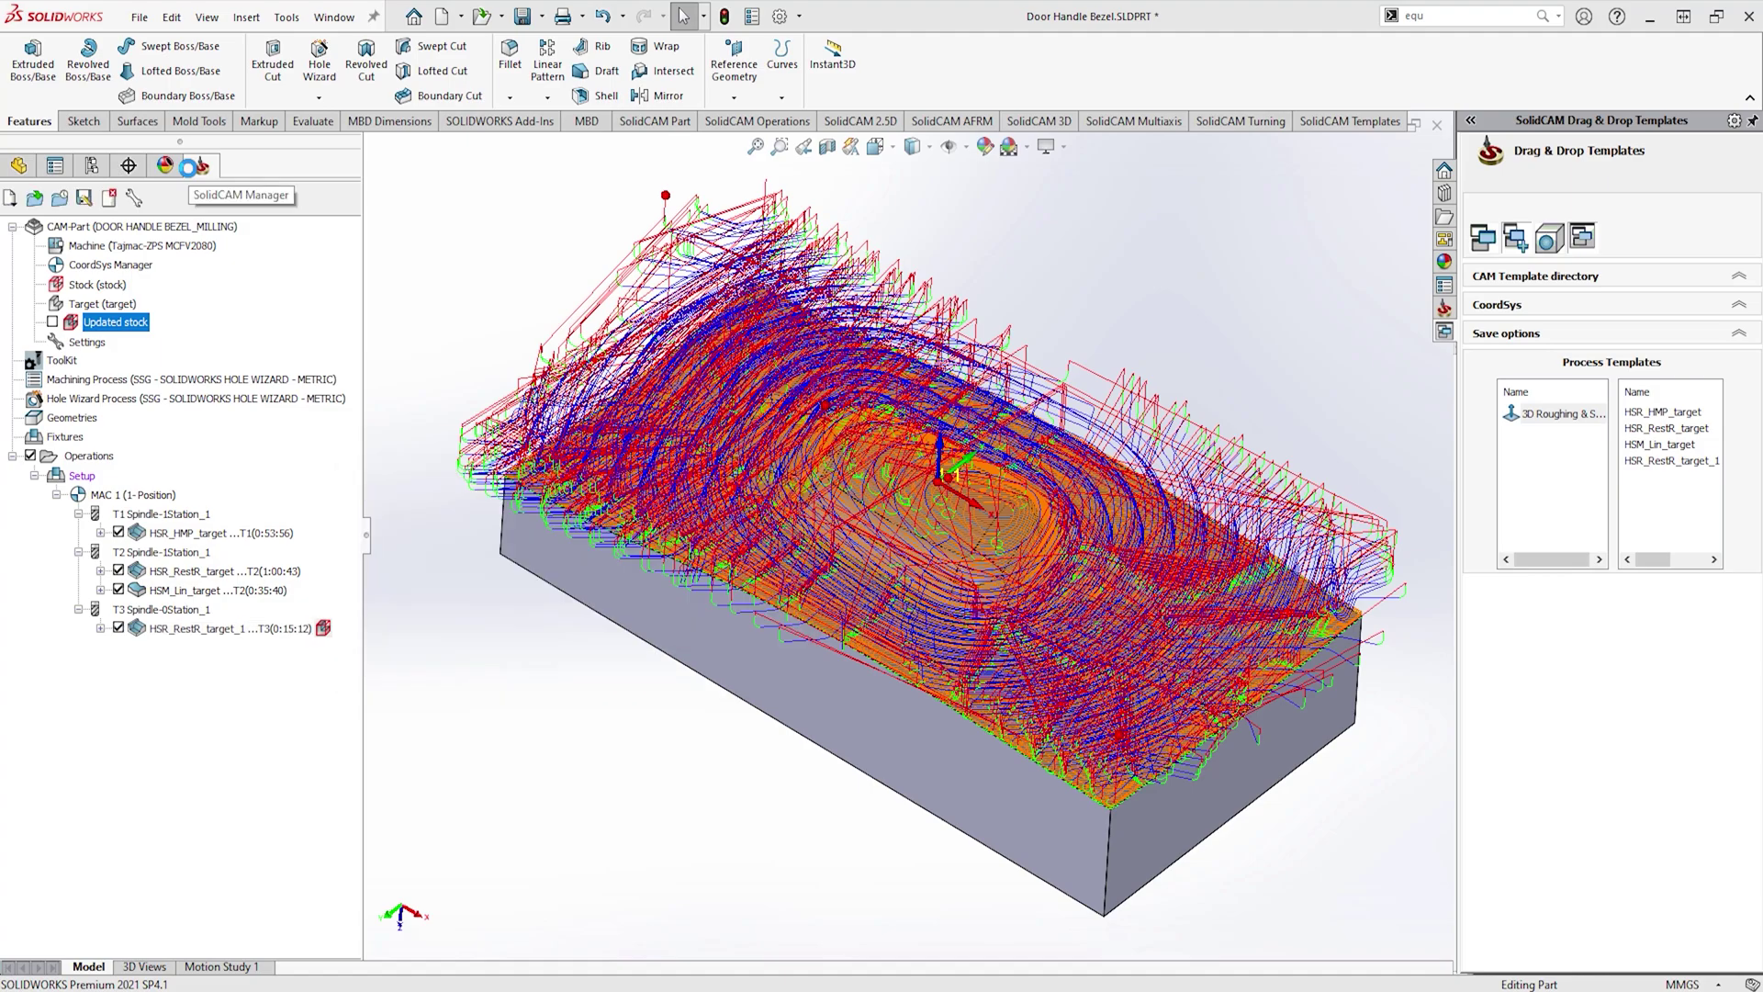
Step: Hide all four toolpaths, show the recalculated updated stock, and zoom onto the circular recess
{"action": "left_click", "coordinate": [119, 533]}
{"action": "left_click", "coordinate": [118, 570]}
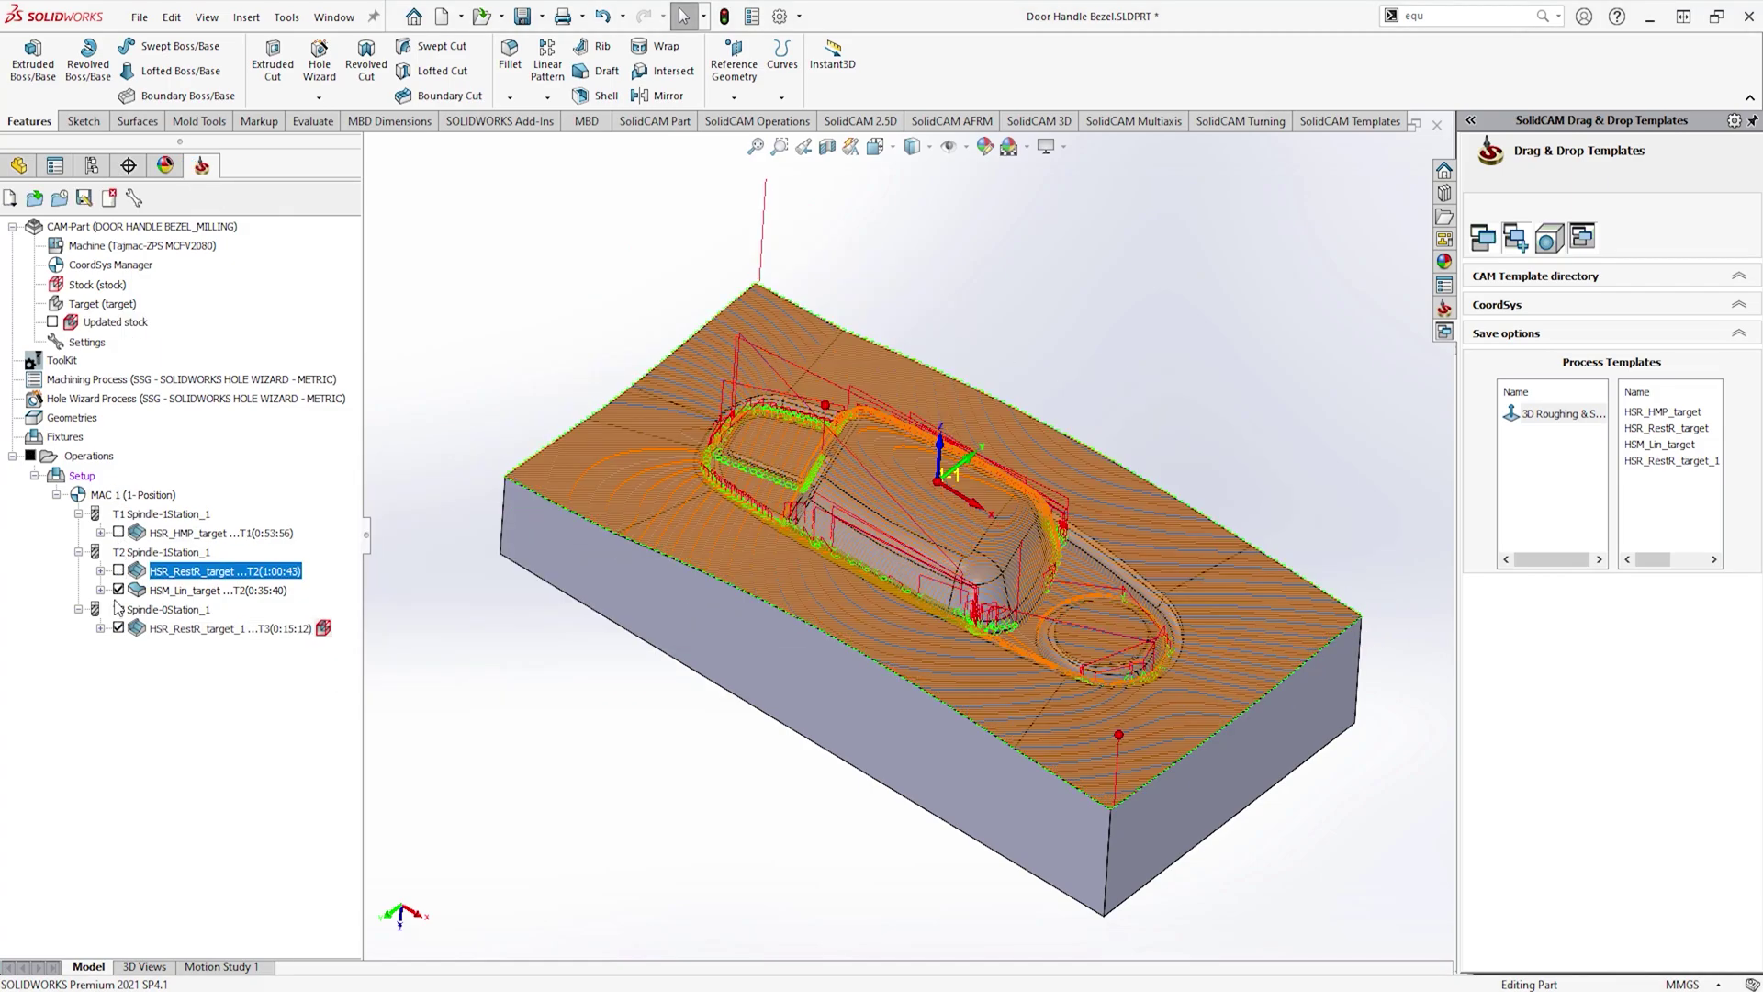
{"action": "left_click", "coordinate": [118, 589]}
{"action": "left_click", "coordinate": [118, 628]}
{"action": "left_click", "coordinate": [52, 321]}
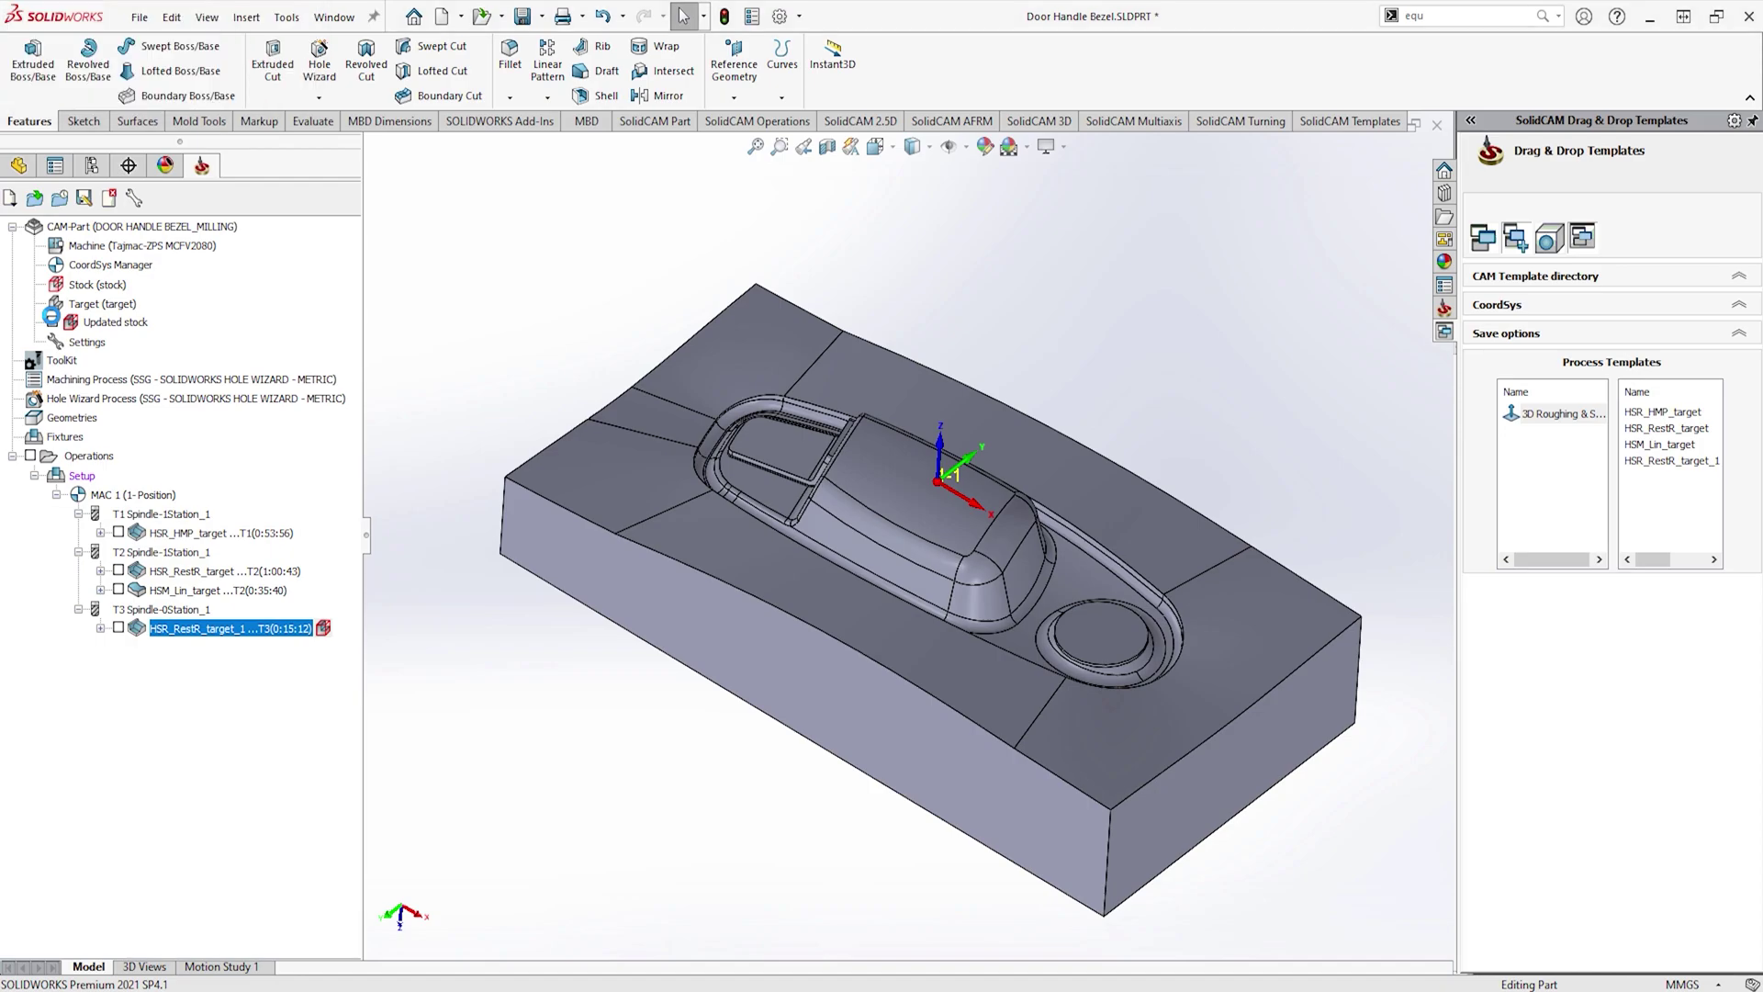
{"action": "scroll", "coordinate": [1039, 630], "scroll_direction": "down", "scroll_amount": 5}
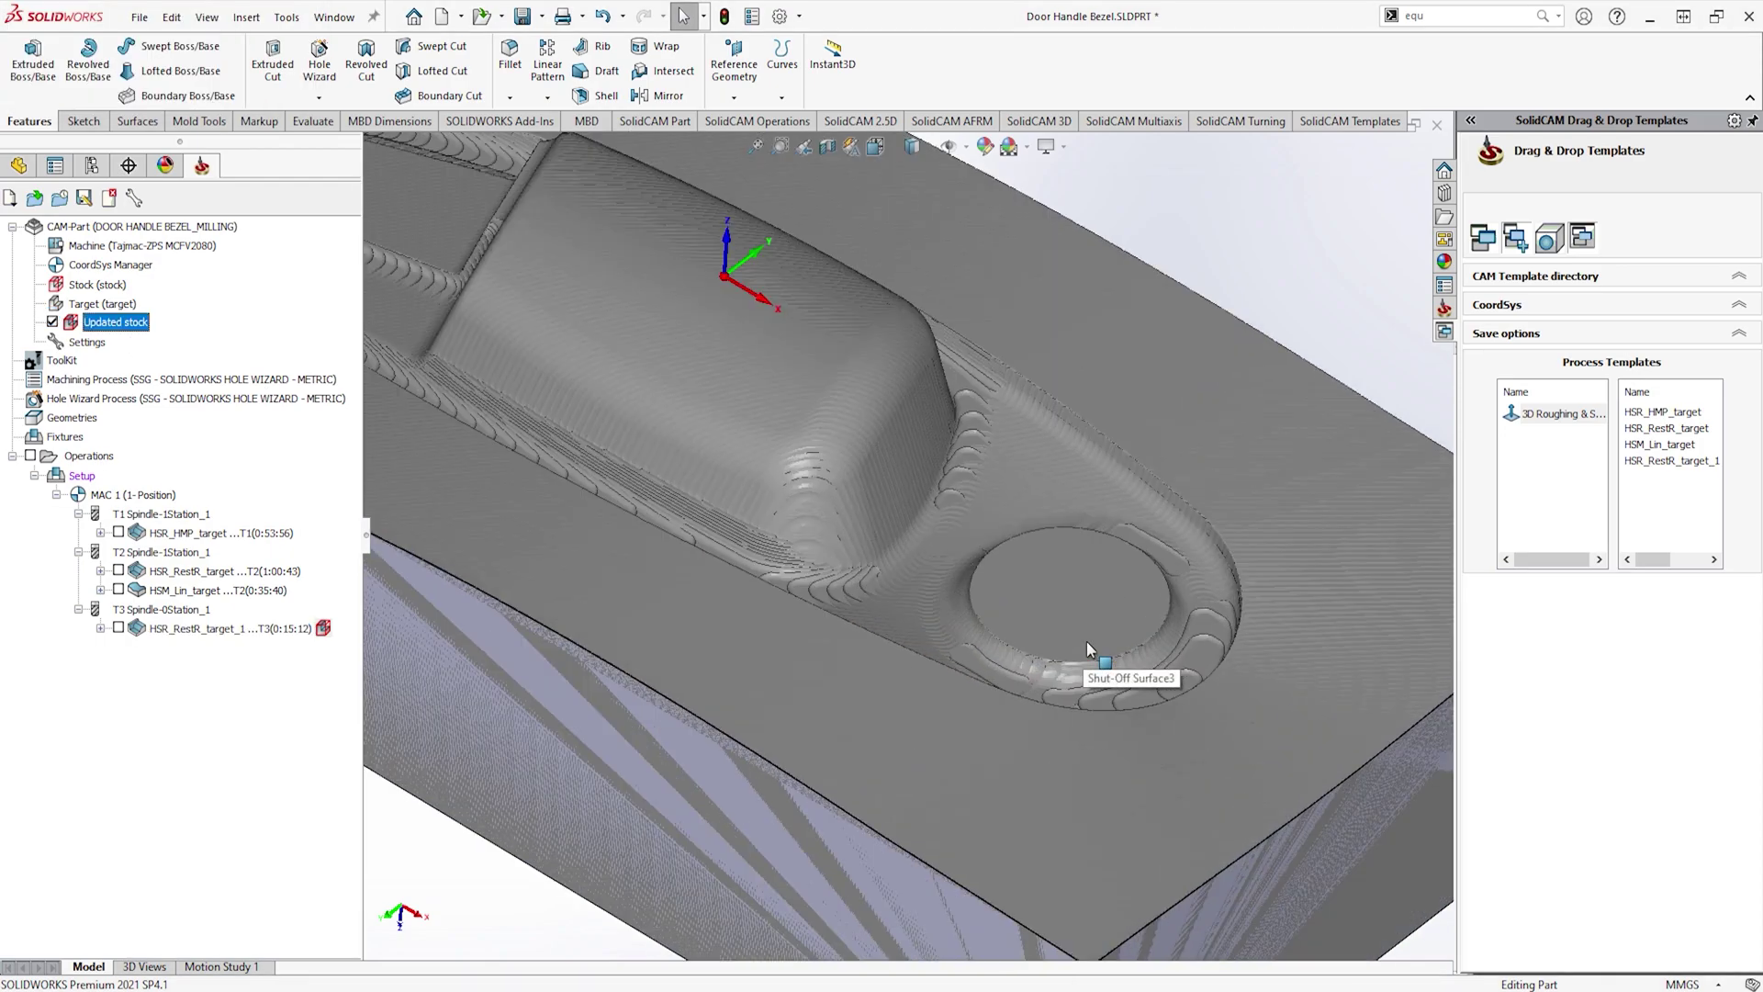